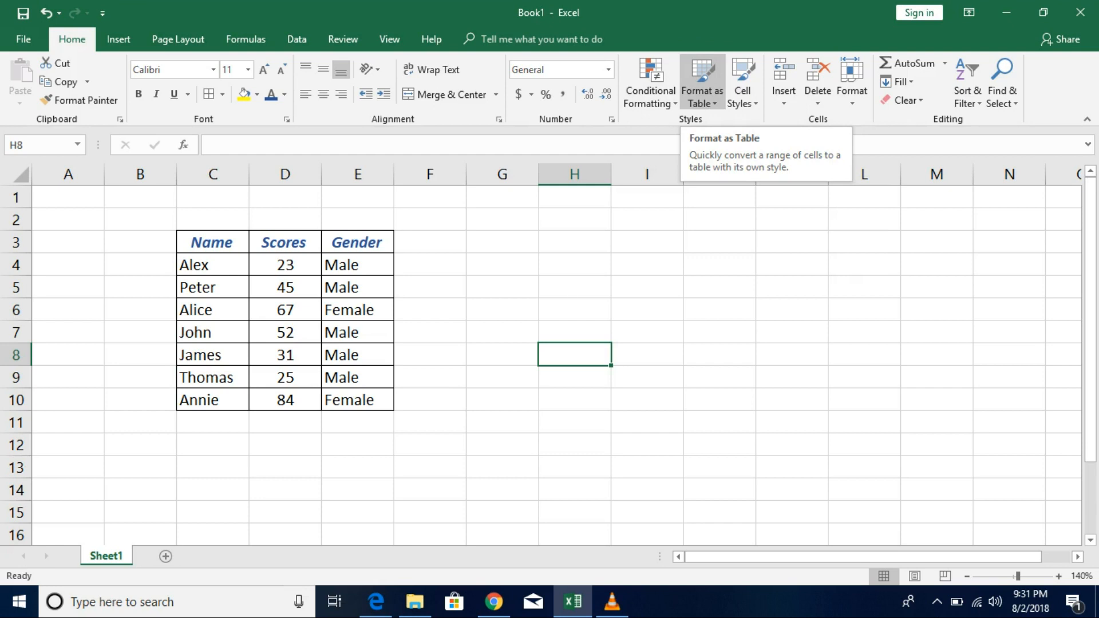
# Look through the conditional formatting categories and the available Highlight Cells Rules
pyautogui.click(743, 95)
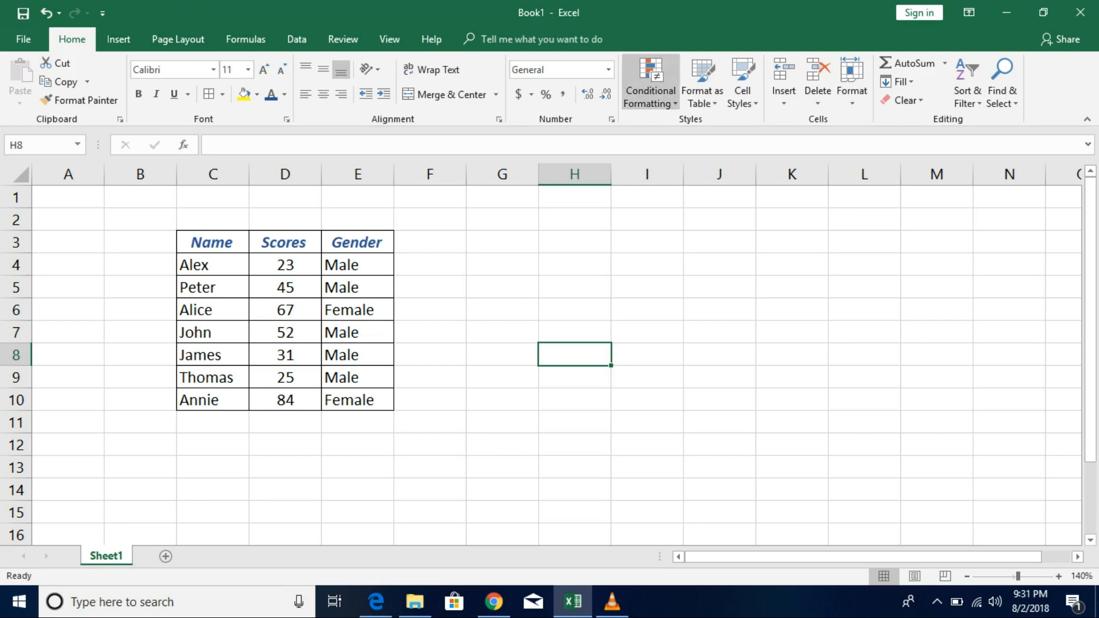
pyautogui.click(651, 86)
pyautogui.moveTo(704, 131)
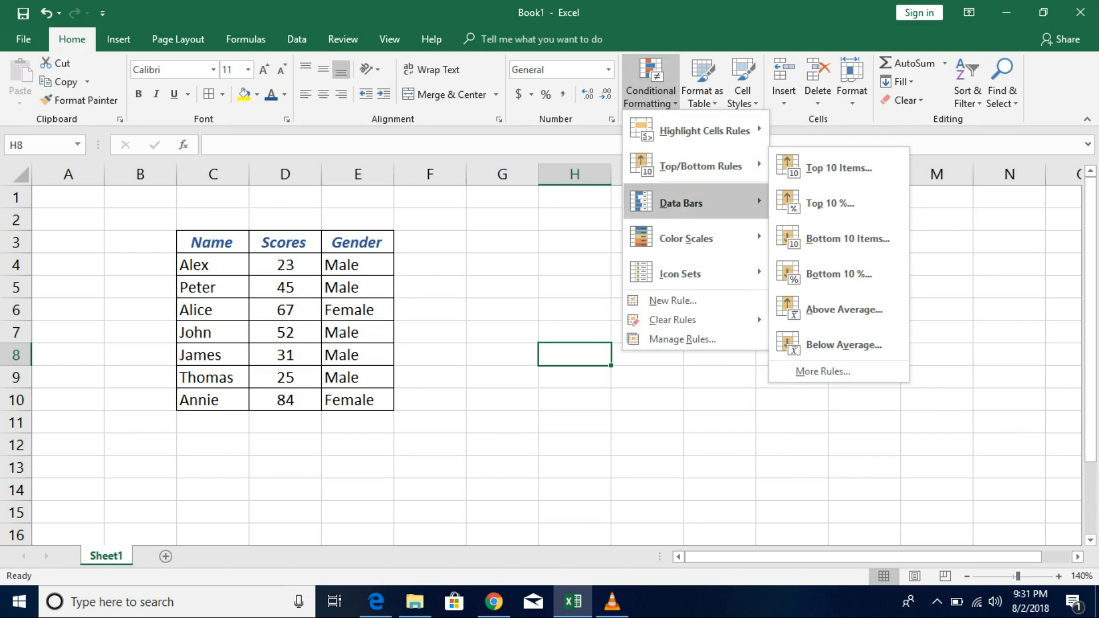
pyautogui.moveTo(681, 202)
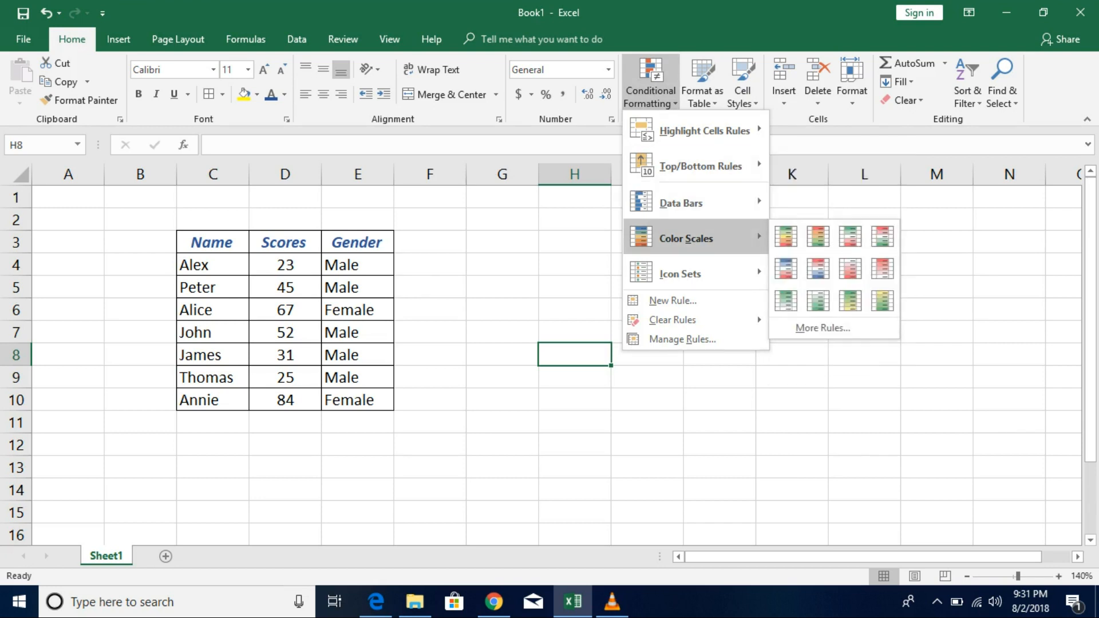
pyautogui.moveTo(680, 273)
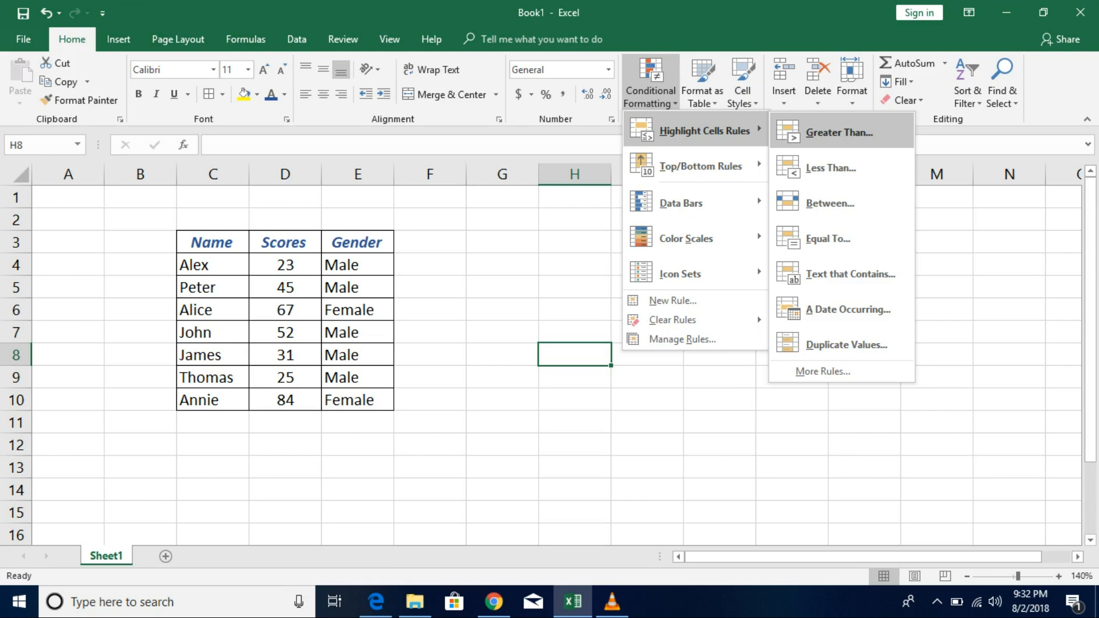
pyautogui.press('Down')
pyautogui.press('Down')
pyautogui.press('Down')
pyautogui.press('Down')
pyautogui.press('Down')
pyautogui.press('Down')
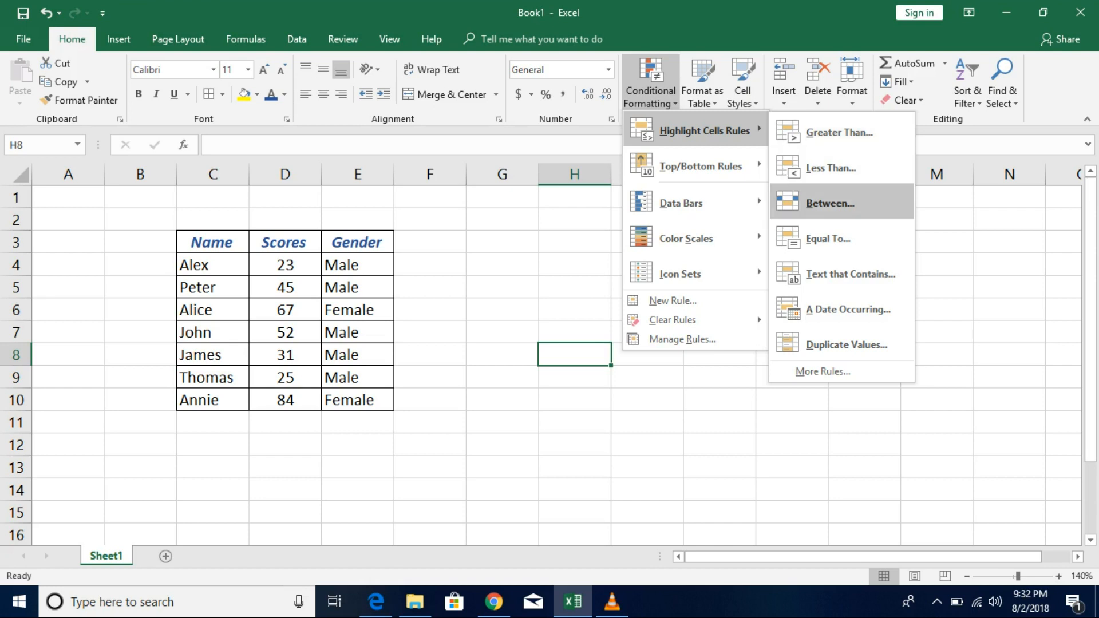
pyautogui.press('Up')
pyautogui.press('Up')
pyautogui.press('Up')
pyautogui.press('Up')
pyautogui.press('Up')
pyautogui.press('Up')
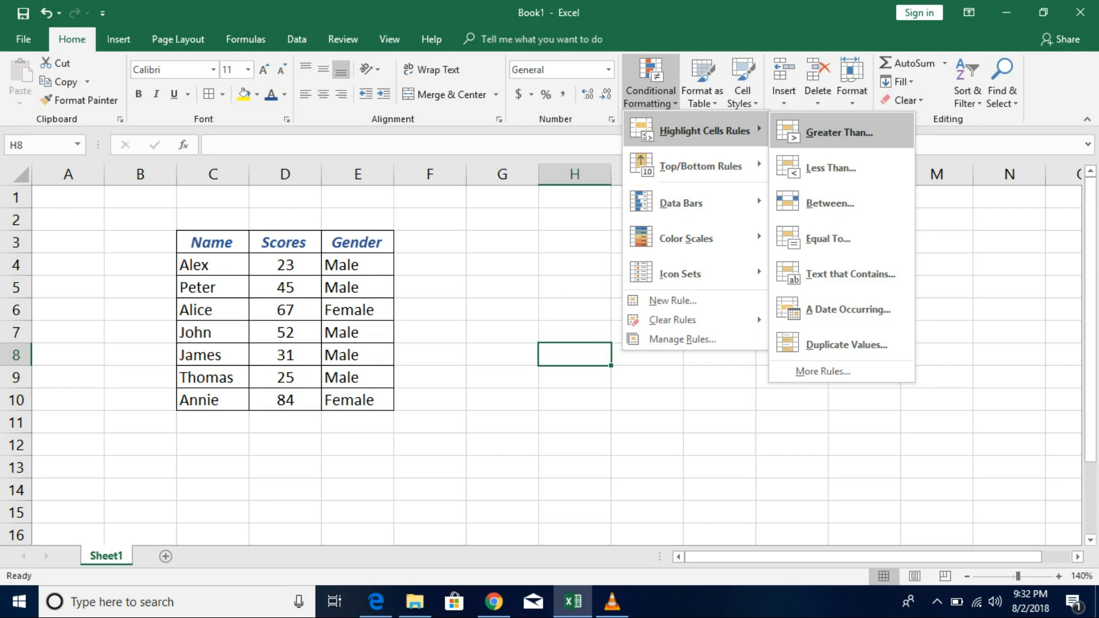
pyautogui.press('Escape')
pyautogui.press('Escape')
pyautogui.moveTo(213, 265); pyautogui.dragTo(213, 400)
pyautogui.click(285, 265)
pyautogui.moveTo(285, 264); pyautogui.dragTo(285, 400)
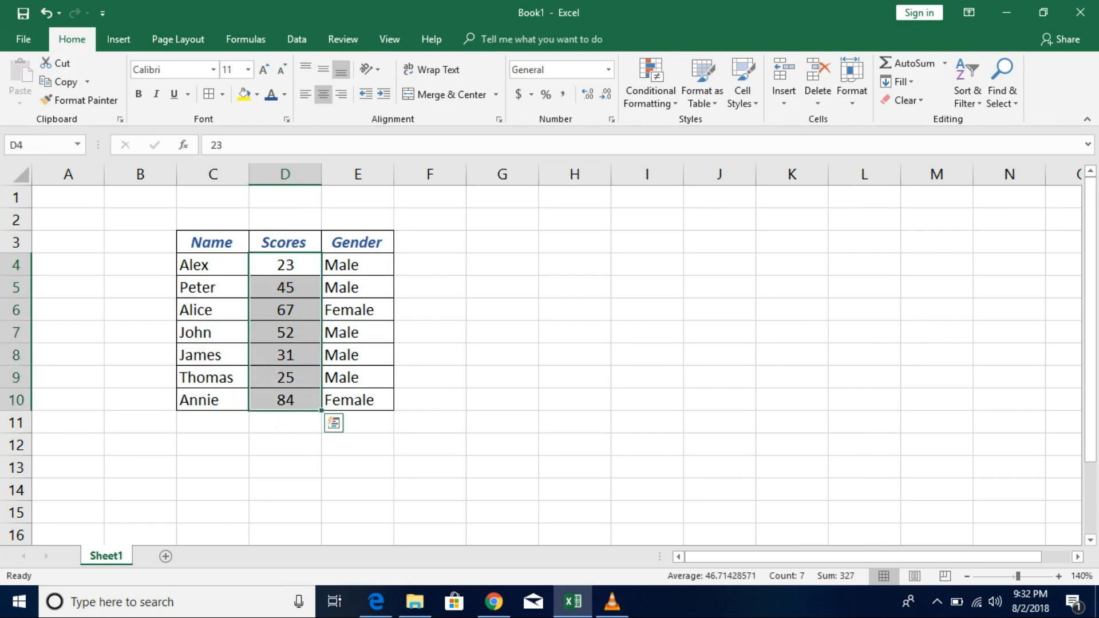
pyautogui.moveTo(358, 265); pyautogui.dragTo(358, 400)
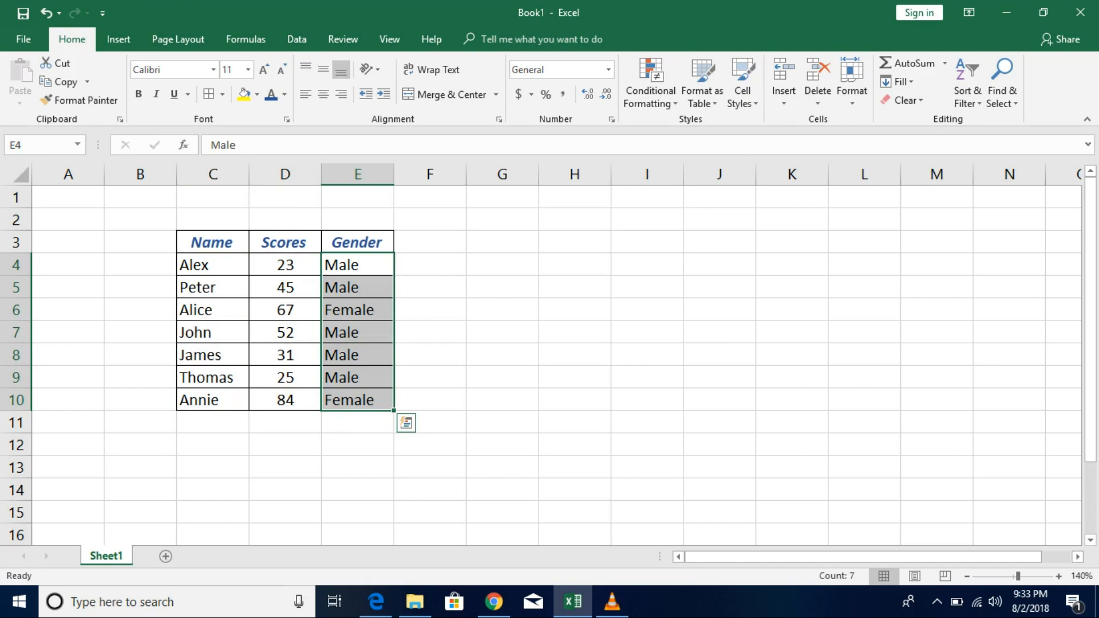
# Set up a Greater Than highlight rule for the scores in D4:D10 with a threshold of 60
pyautogui.moveTo(285, 265); pyautogui.dragTo(285, 400)
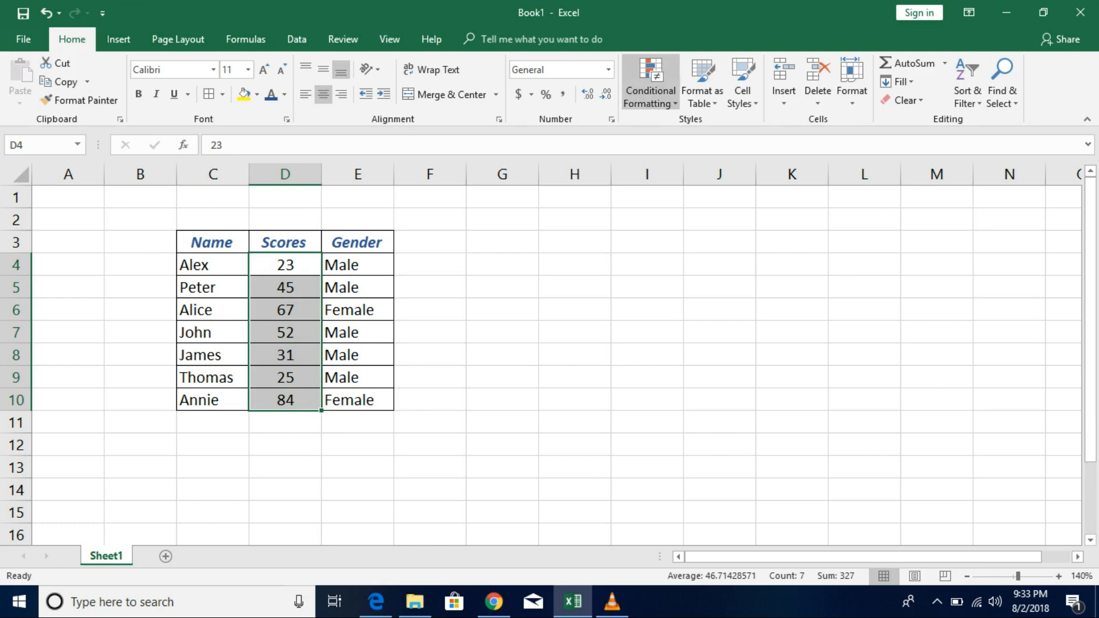
pyautogui.click(650, 91)
pyautogui.moveTo(704, 130)
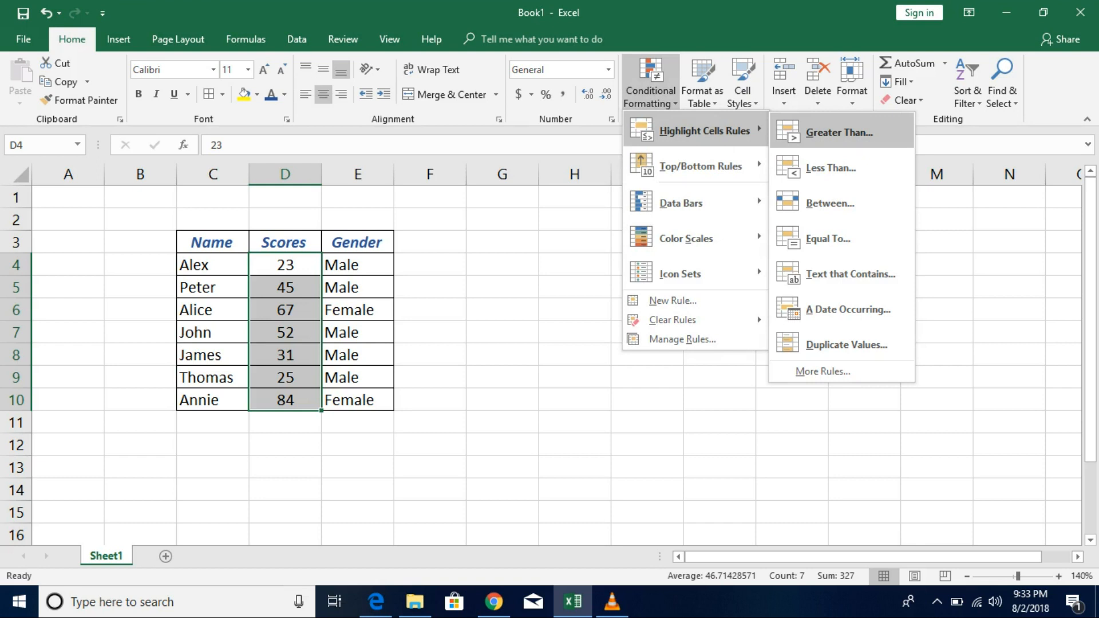
pyautogui.click(839, 132)
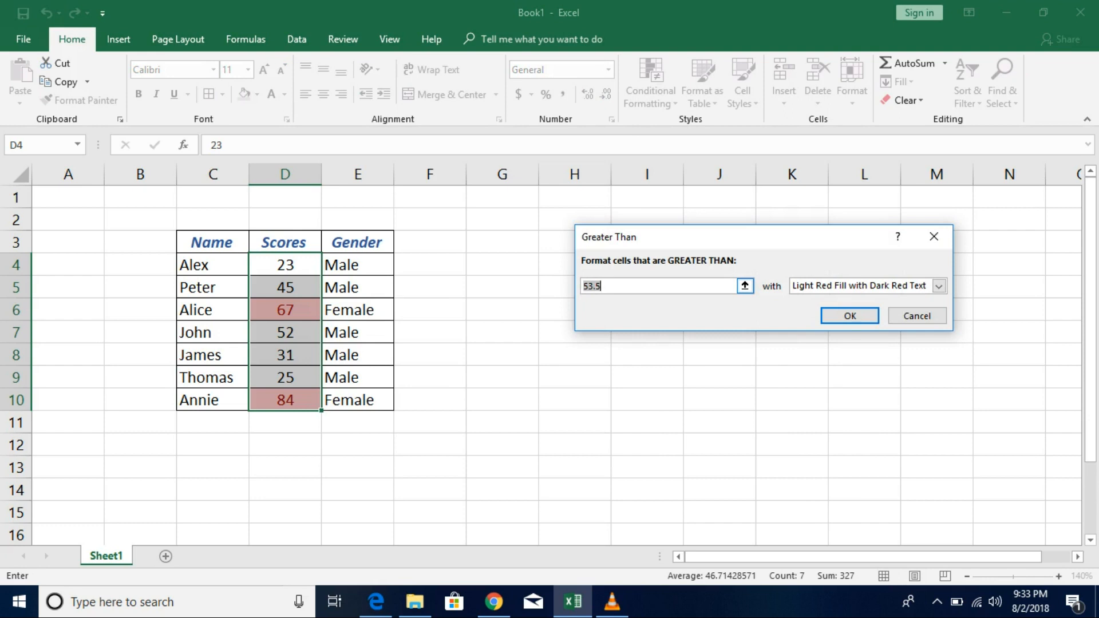
pyautogui.press('BackSpace')
pyautogui.write('60')
pyautogui.click(939, 285)
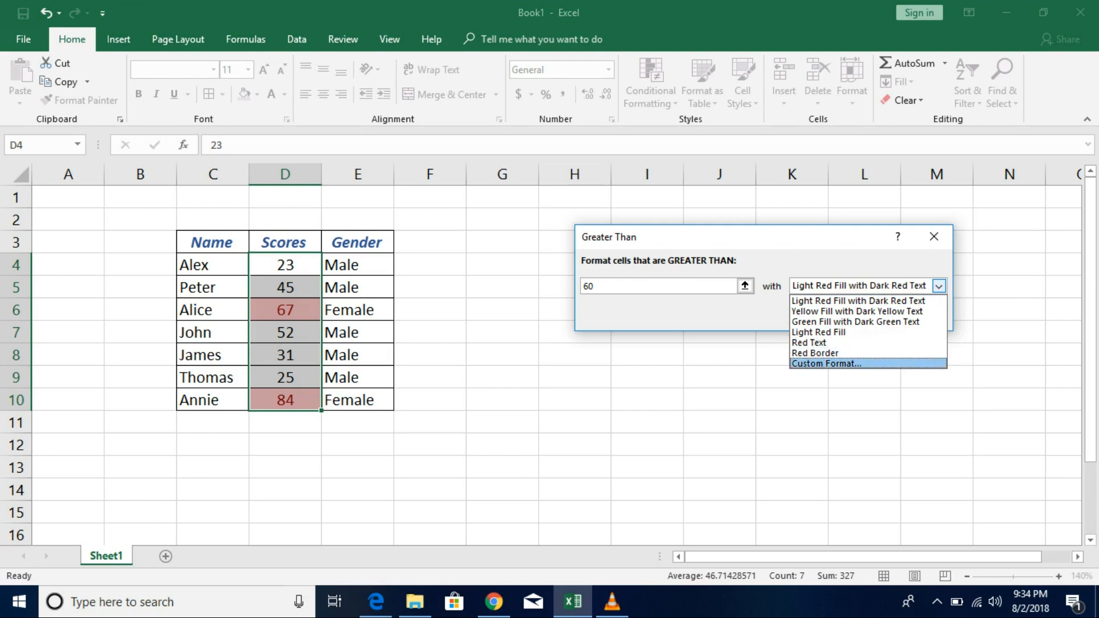
pyautogui.press('Return')
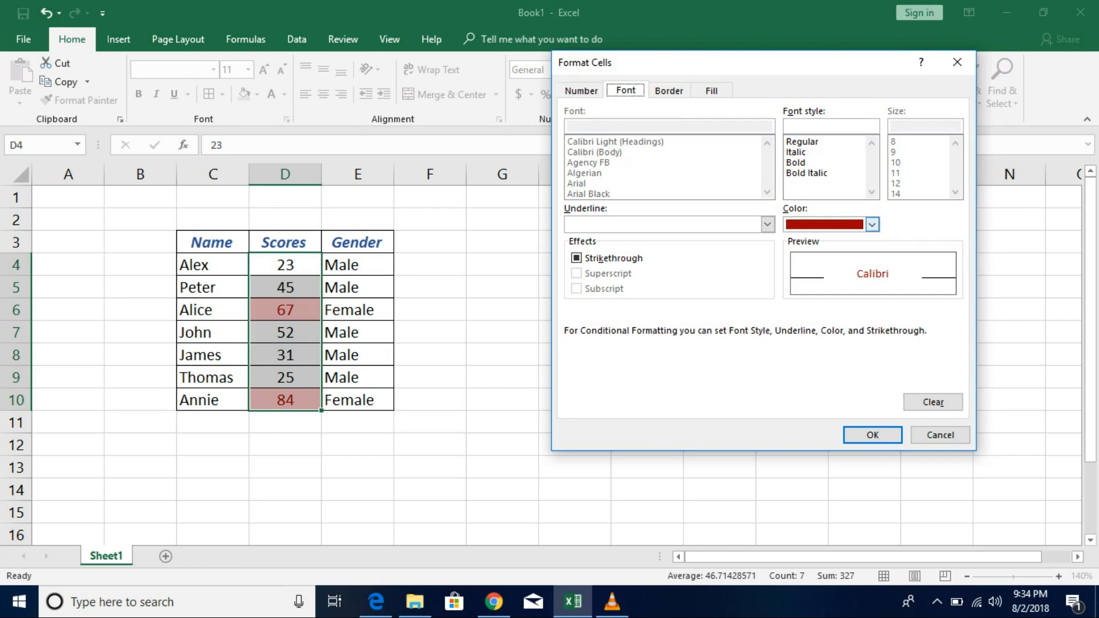
pyautogui.click(871, 225)
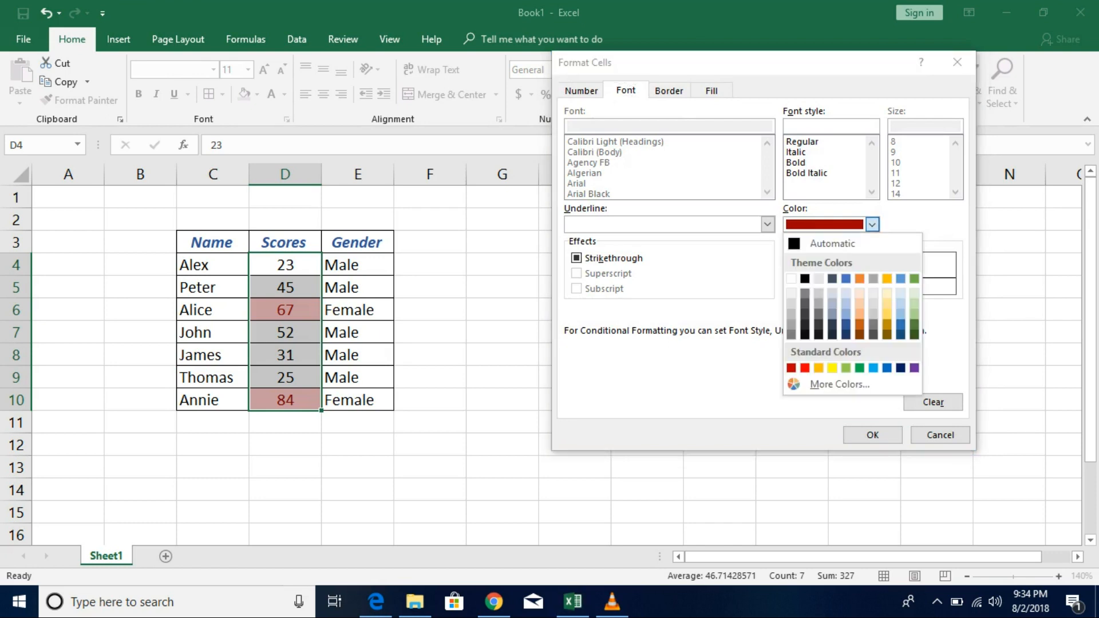
pyautogui.press('Escape')
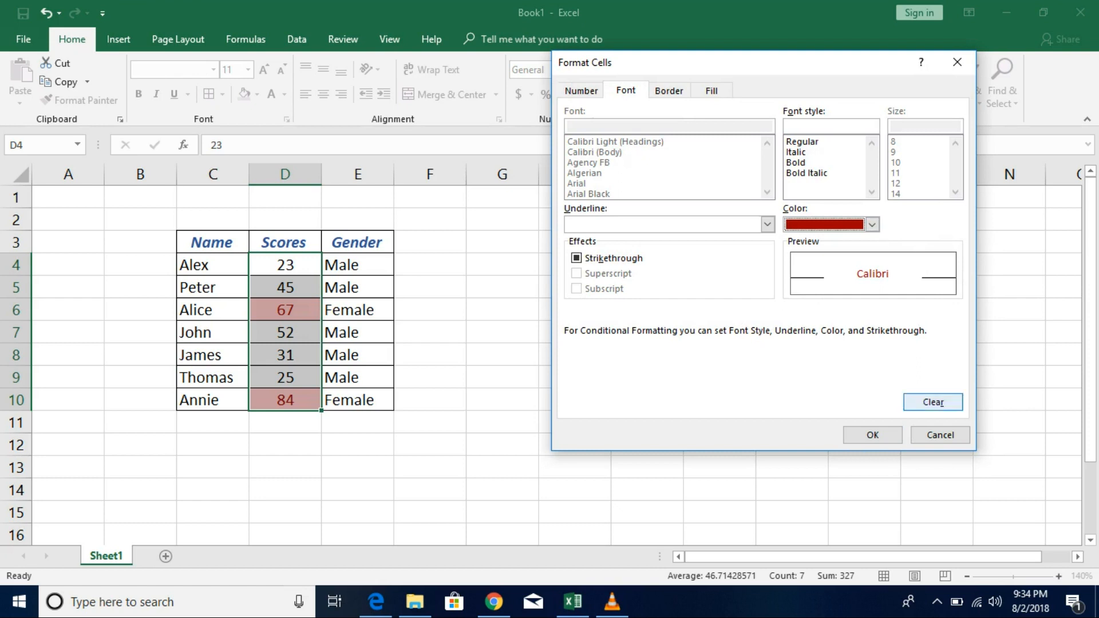
pyautogui.click(939, 435)
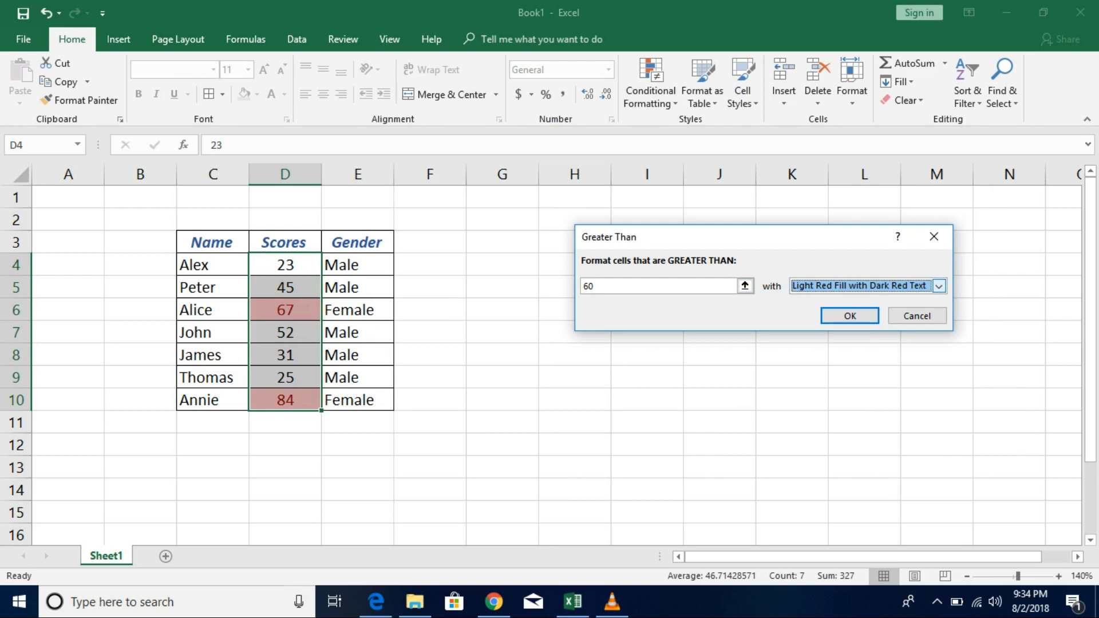
# Apply the Greater Than rule to the scores using Light Red Fill with Dark Red Text
pyautogui.click(850, 316)
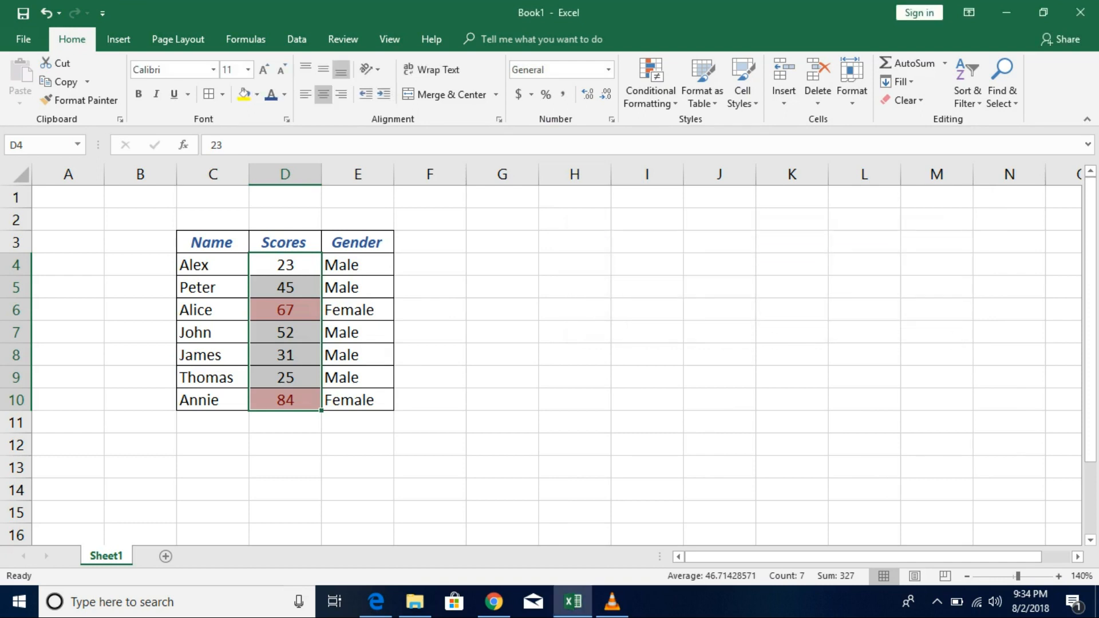
pyautogui.click(574, 332)
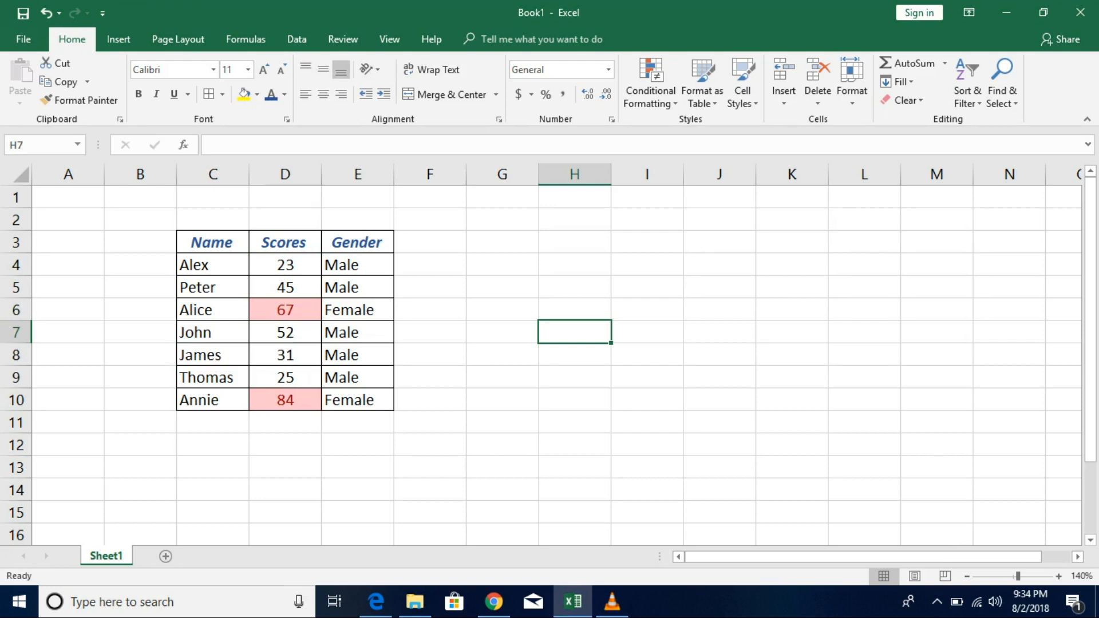
# Set up a Less Than highlight rule for the scores in D4:D10 with a threshold of 30
pyautogui.moveTo(285, 265); pyautogui.dragTo(285, 399)
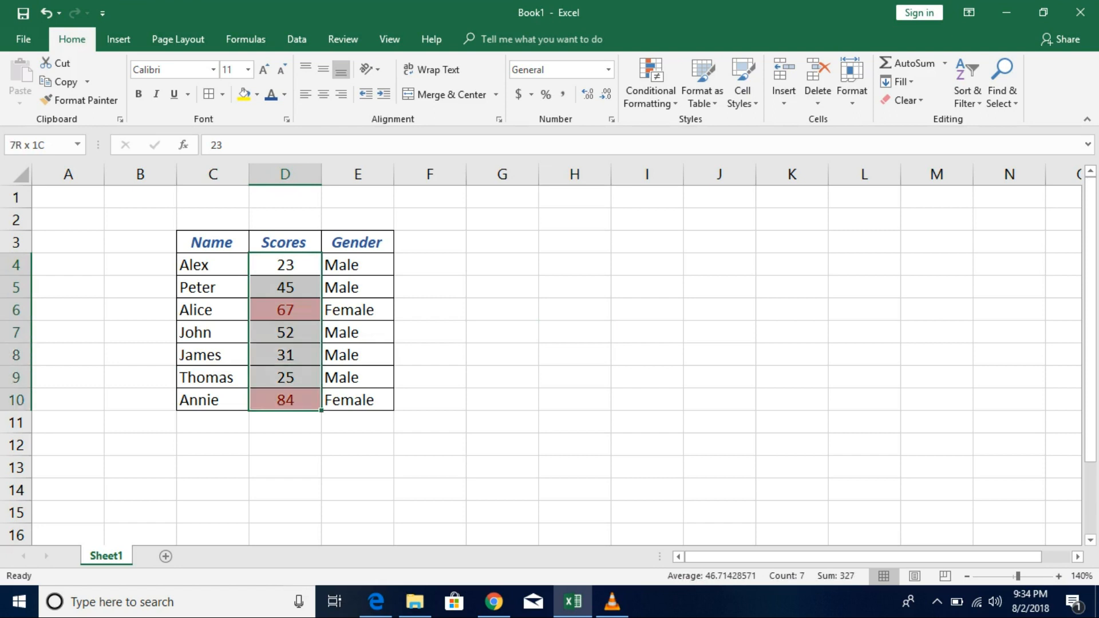
pyautogui.click(651, 83)
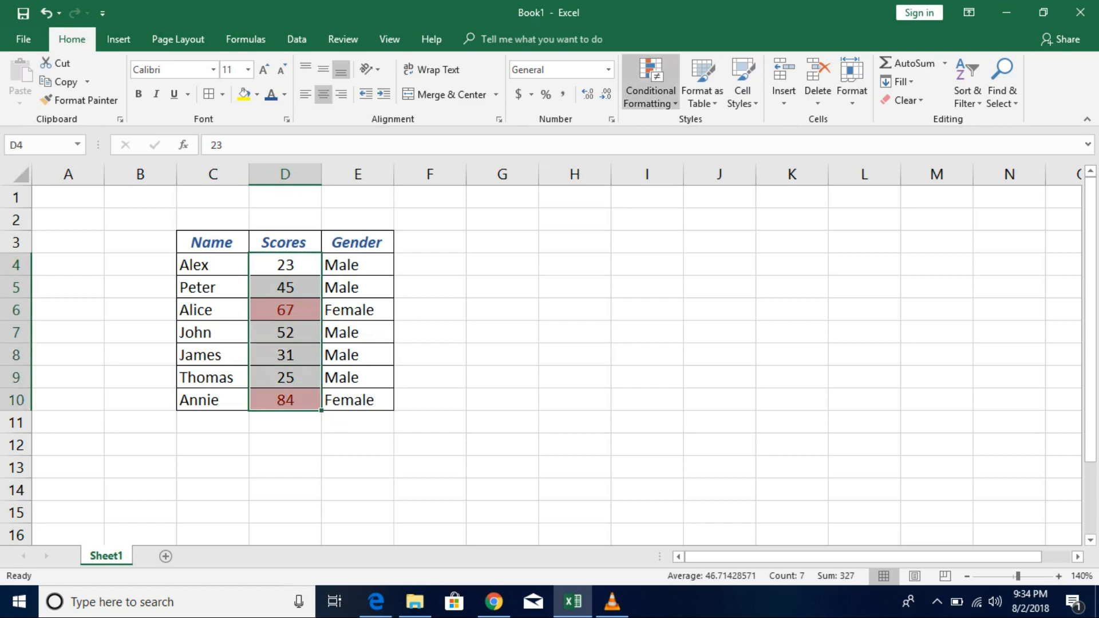
pyautogui.moveTo(704, 131)
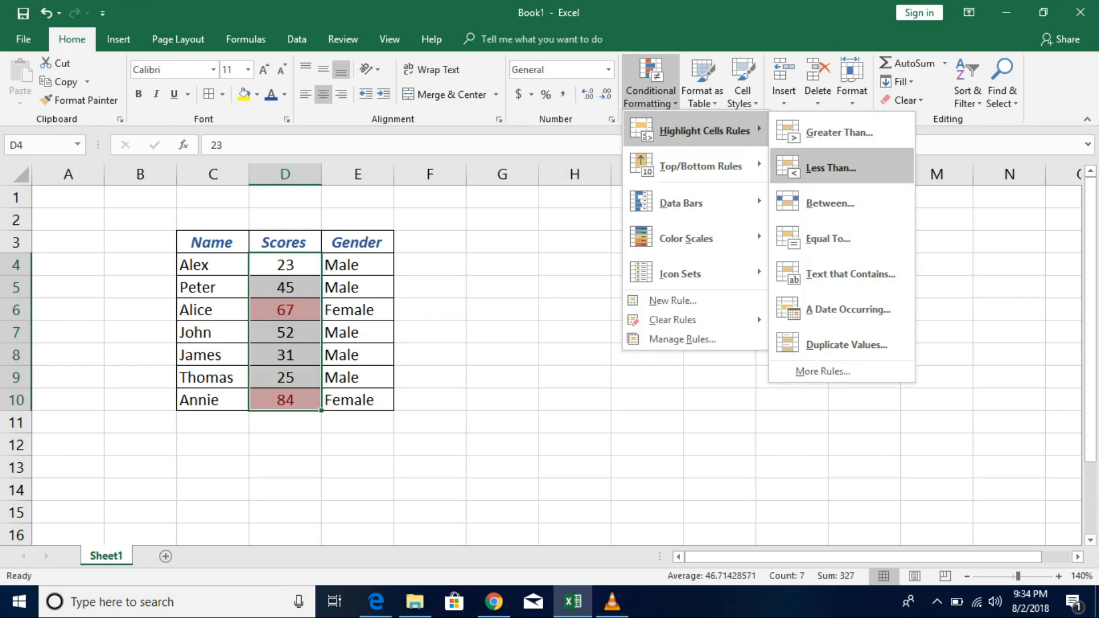
pyautogui.click(846, 167)
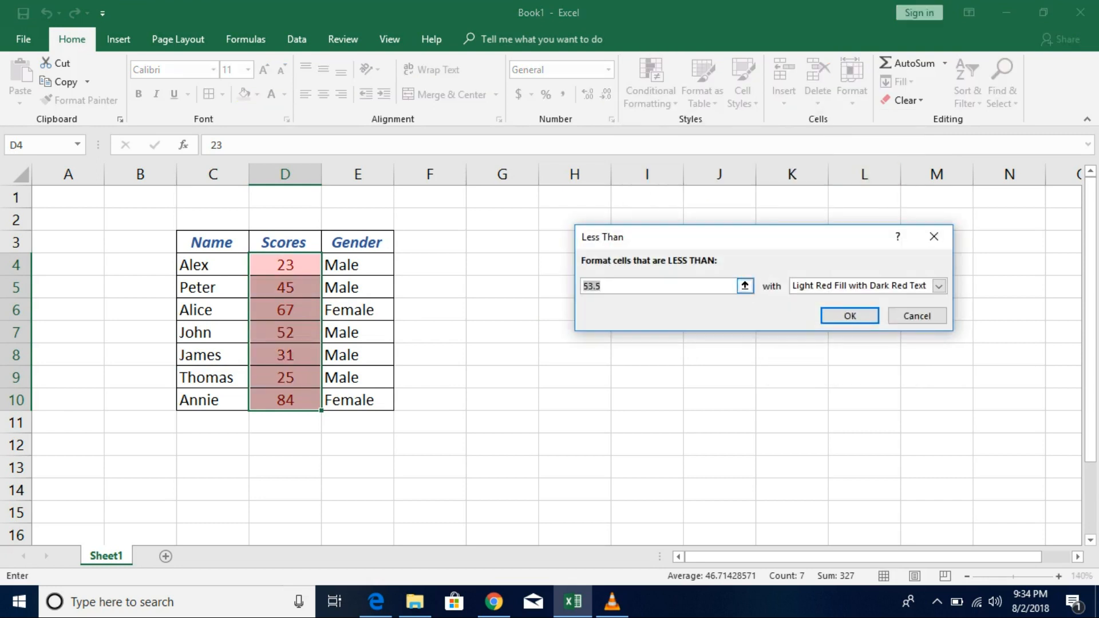
pyautogui.write('40')
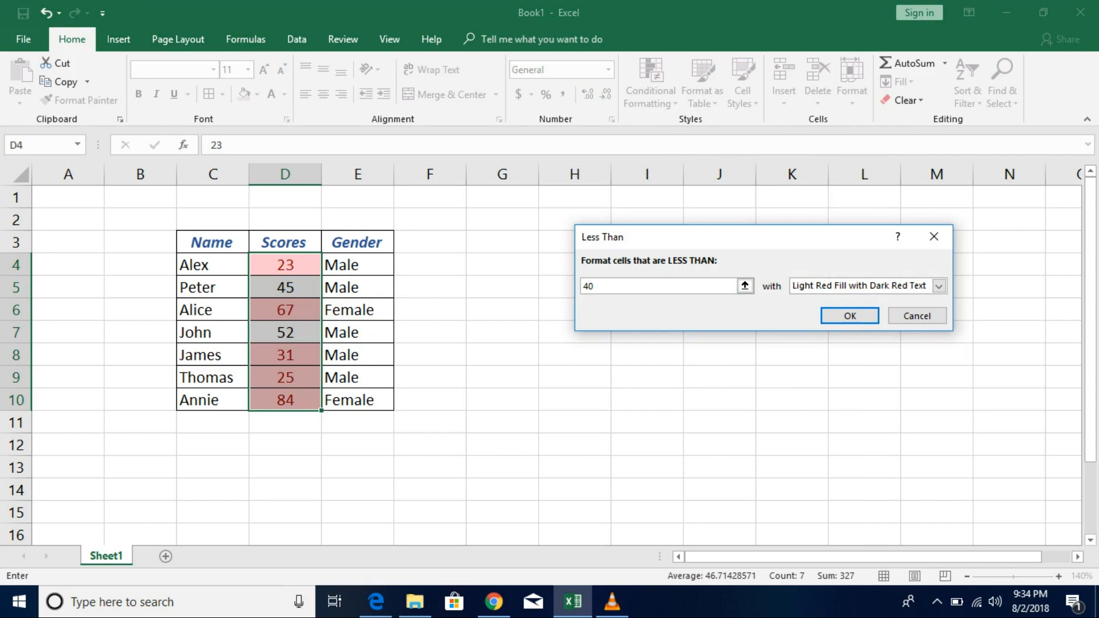
pyautogui.press('BackSpace')
pyautogui.press('BackSpace')
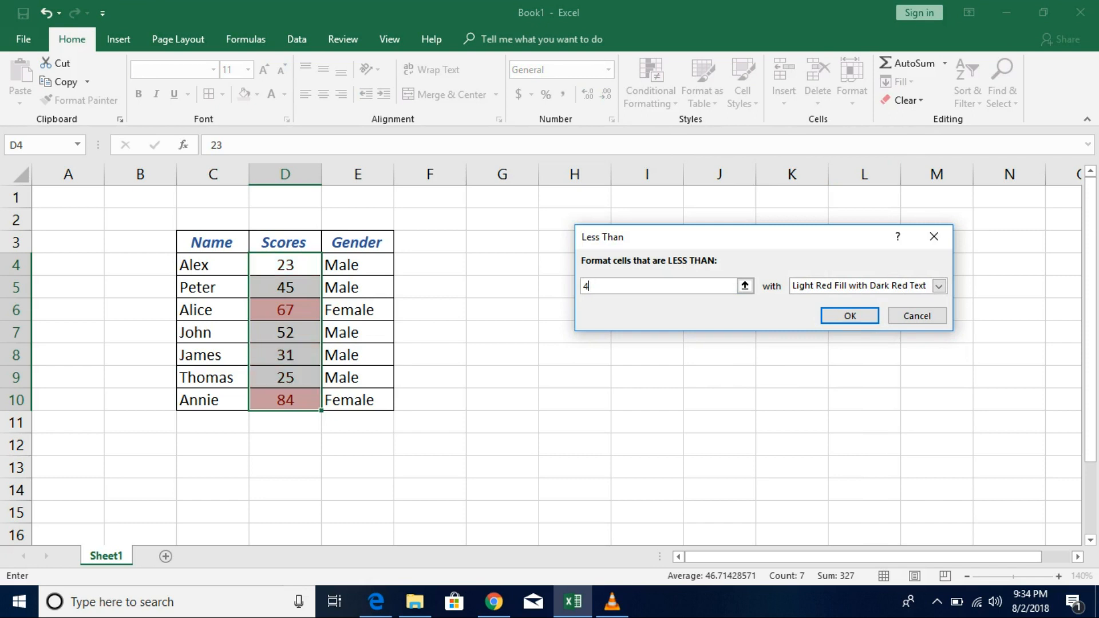
pyautogui.write('30')
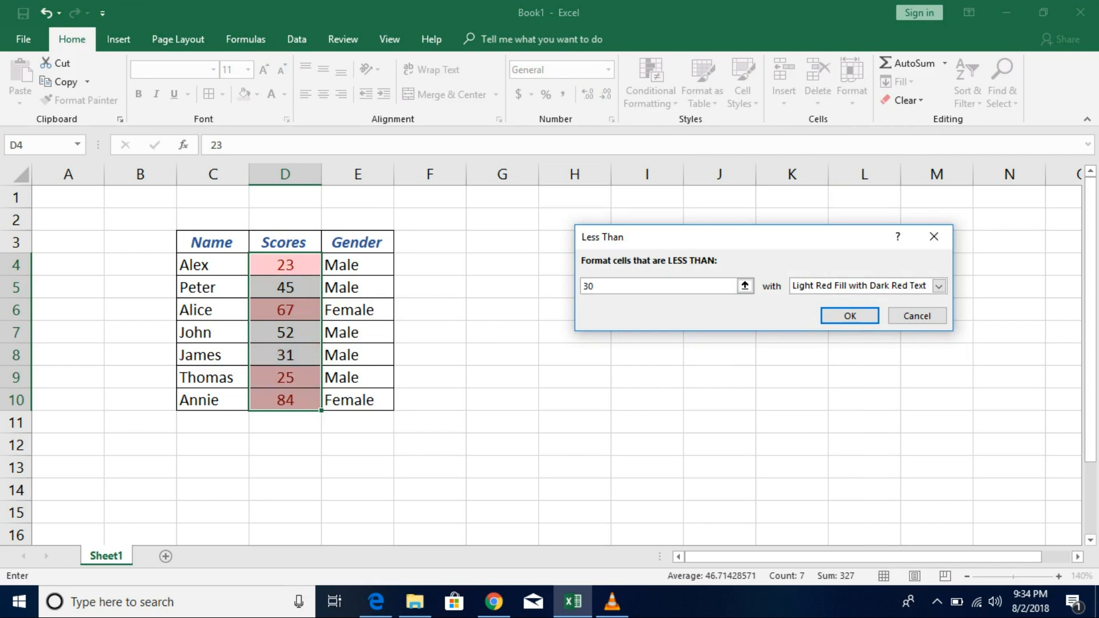
# Give the Less Than rule Green Fill with Dark Green Text and apply it to the scores
pyautogui.click(939, 285)
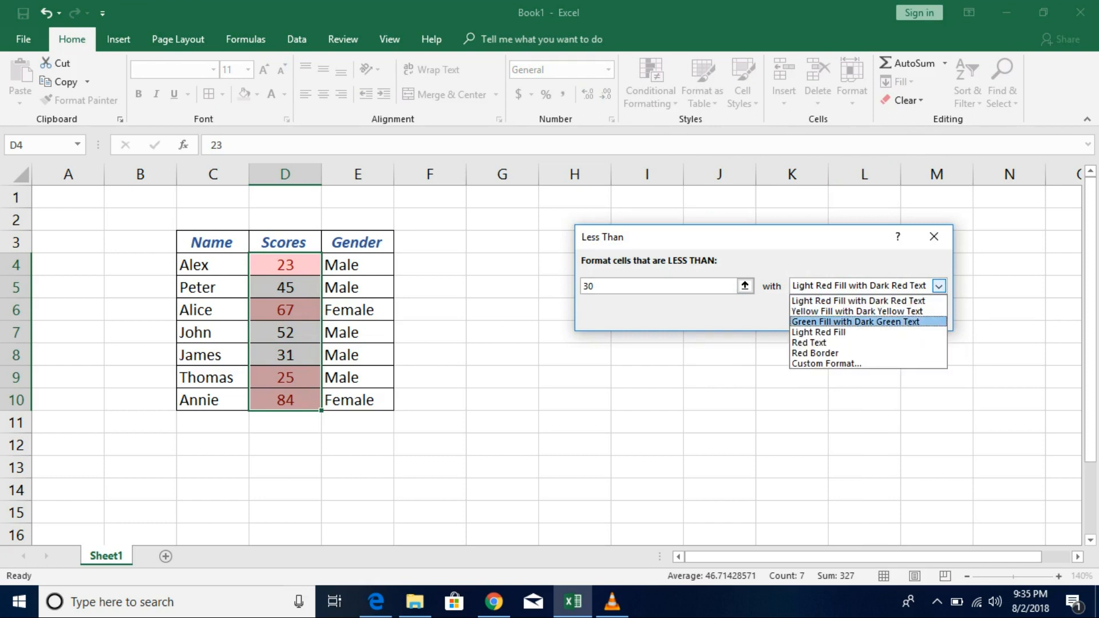
pyautogui.click(855, 321)
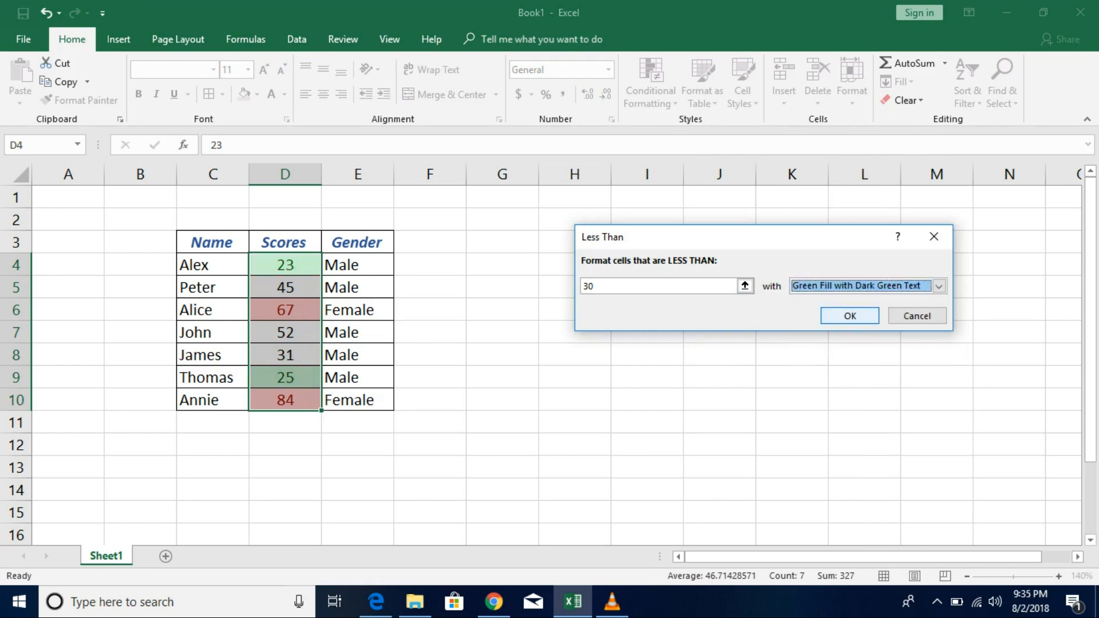
pyautogui.press('Return')
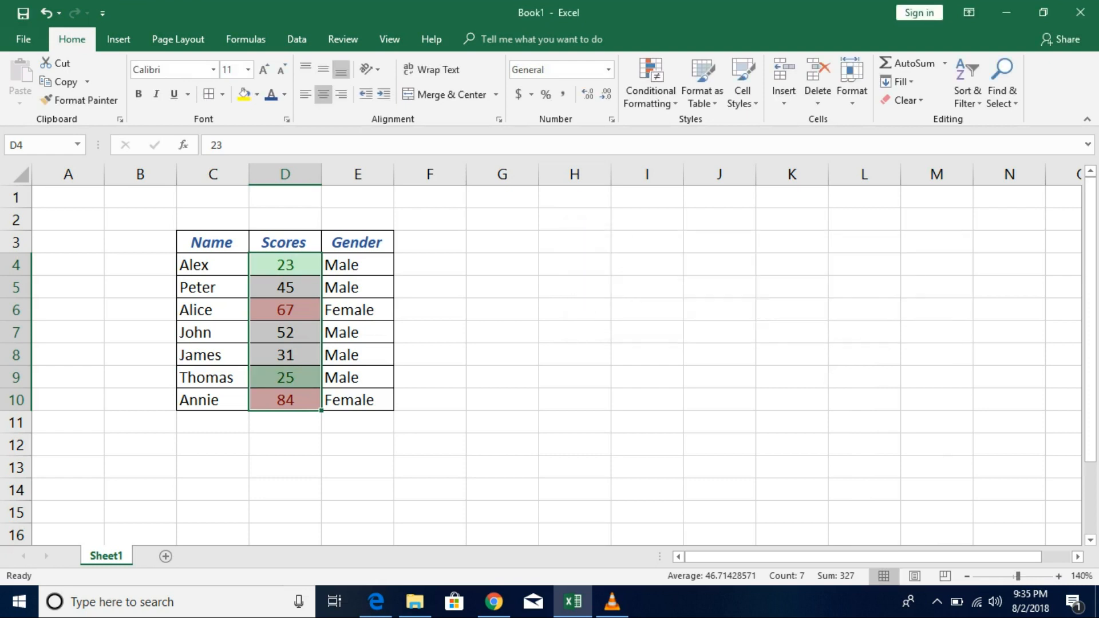
pyautogui.click(502, 355)
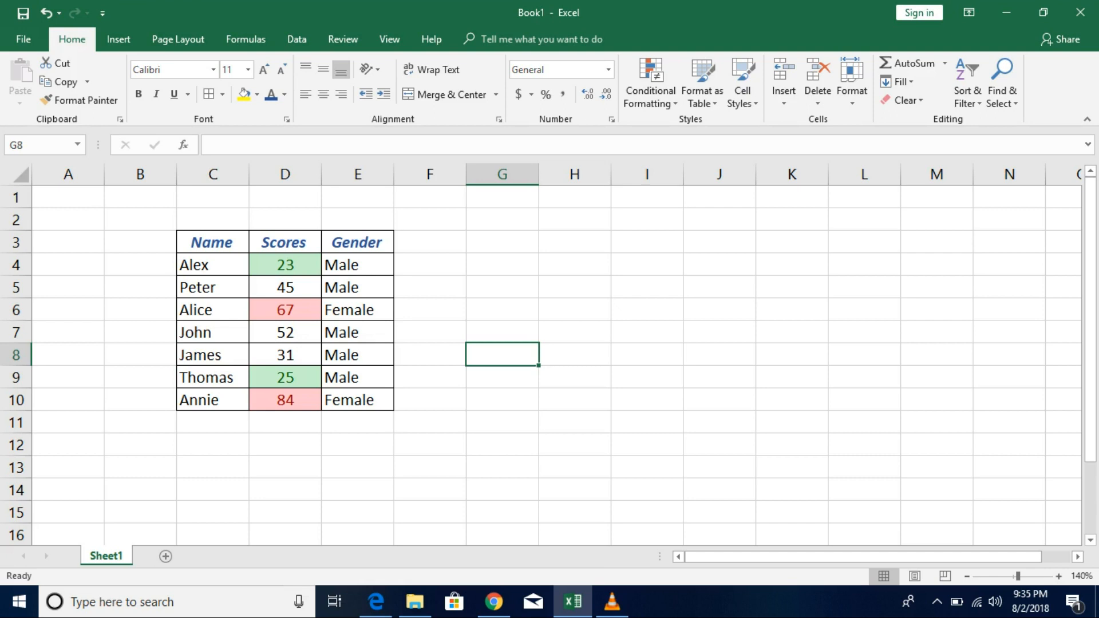
# Fill empty cell G4 with a light pink from the standard palette of additional colors
pyautogui.click(502, 264)
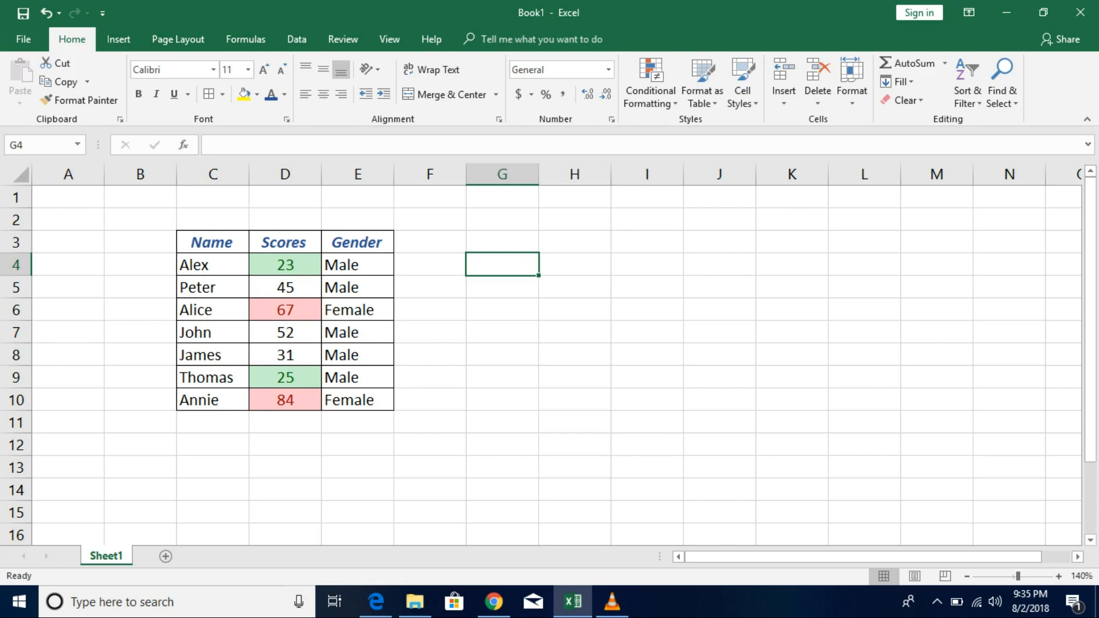
pyautogui.click(257, 95)
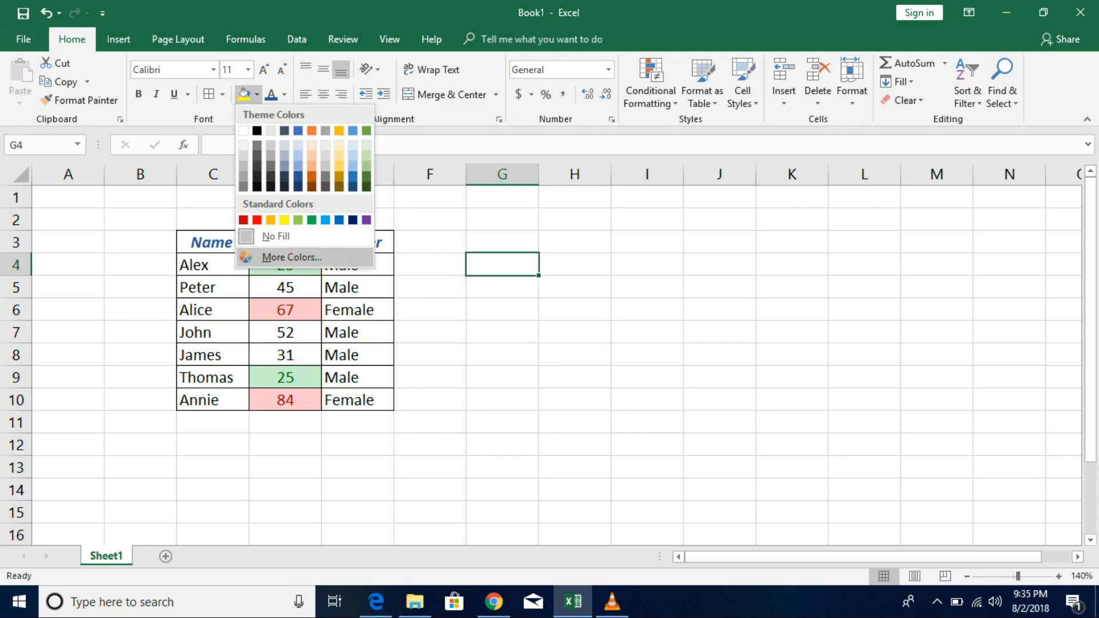
pyautogui.click(286, 257)
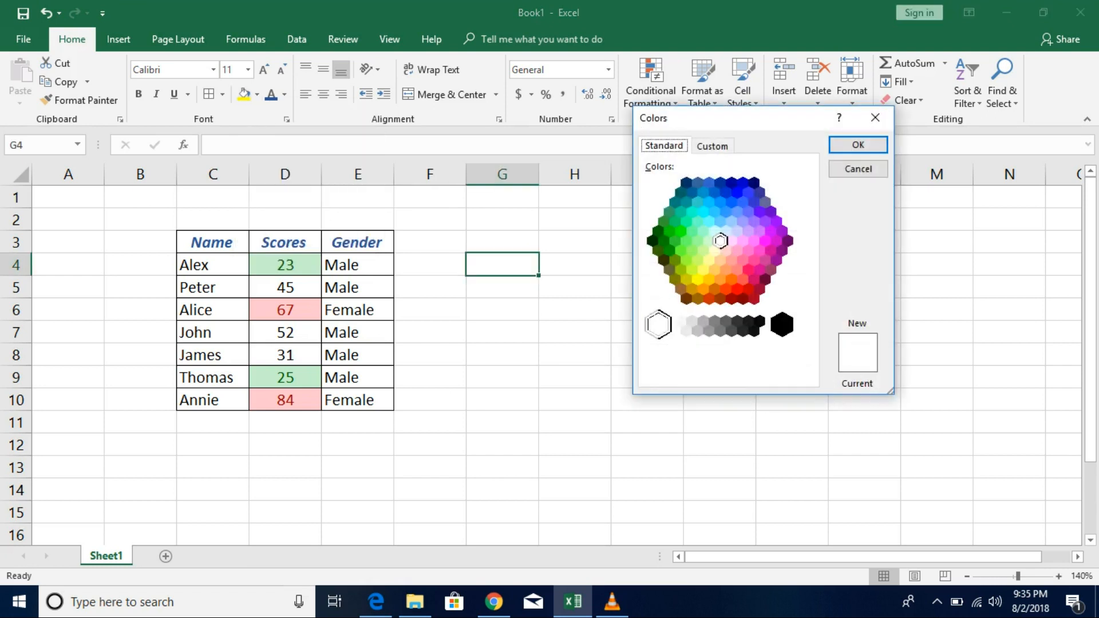
pyautogui.click(737, 250)
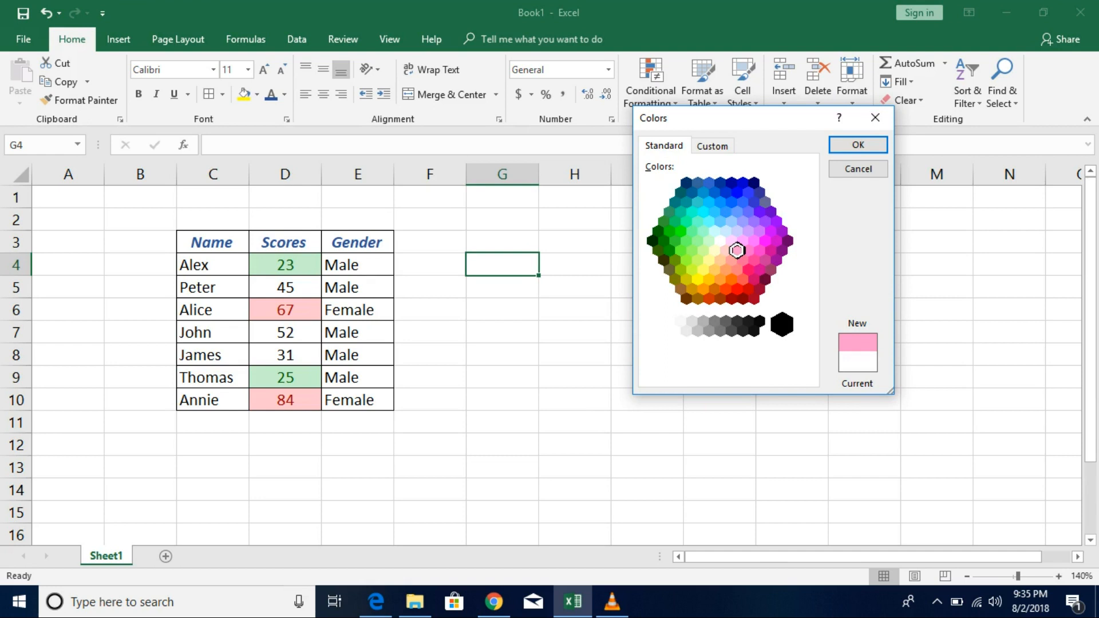
pyautogui.click(858, 145)
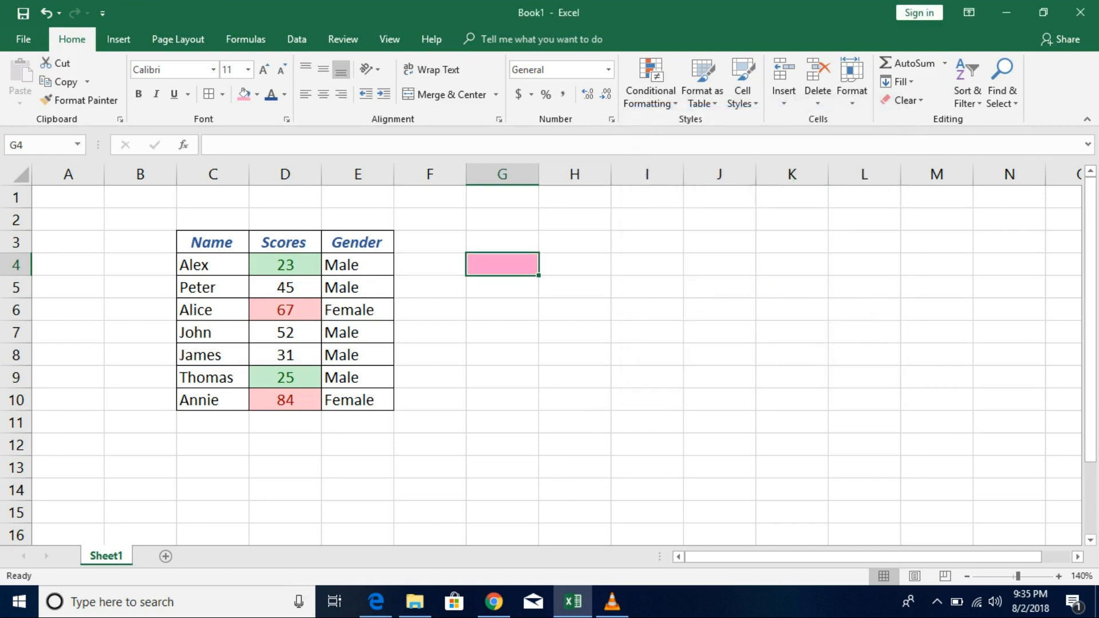
pyautogui.click(575, 265)
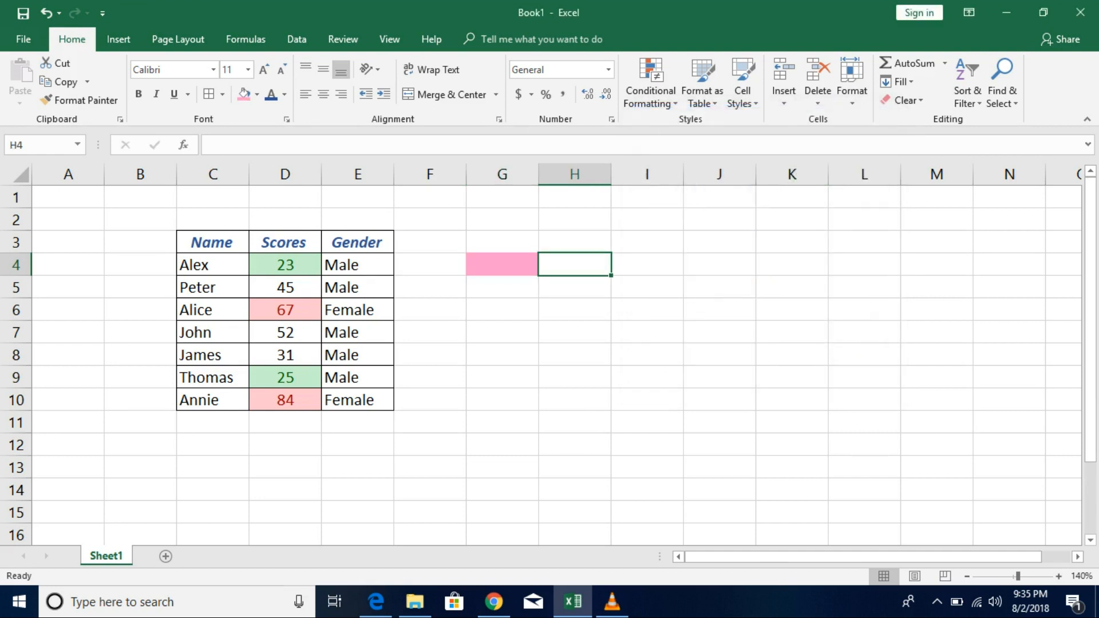
pyautogui.write('greater')
pyautogui.press('BackSpace')
pyautogui.press('BackSpace')
pyautogui.press('BackSpace')
pyautogui.press('BackSpace')
pyautogui.press('BackSpace')
pyautogui.press('BackSpace')
pyautogui.press('BackSpace')
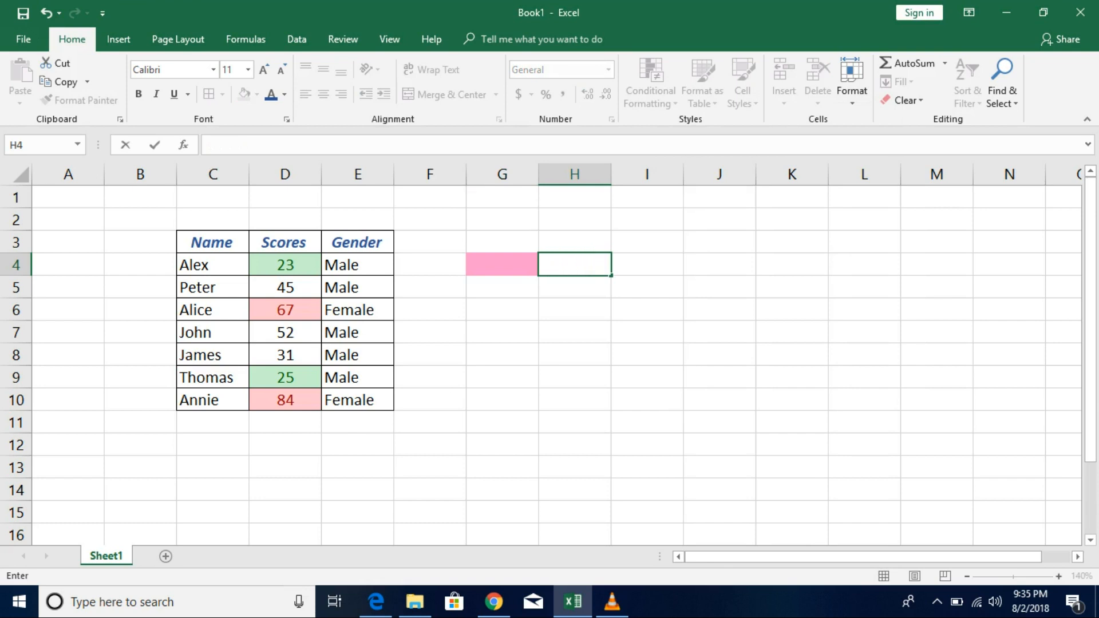
# Enter the label >60 in H4 beside the pink cell
pyautogui.write('>60')
pyautogui.press('Return')
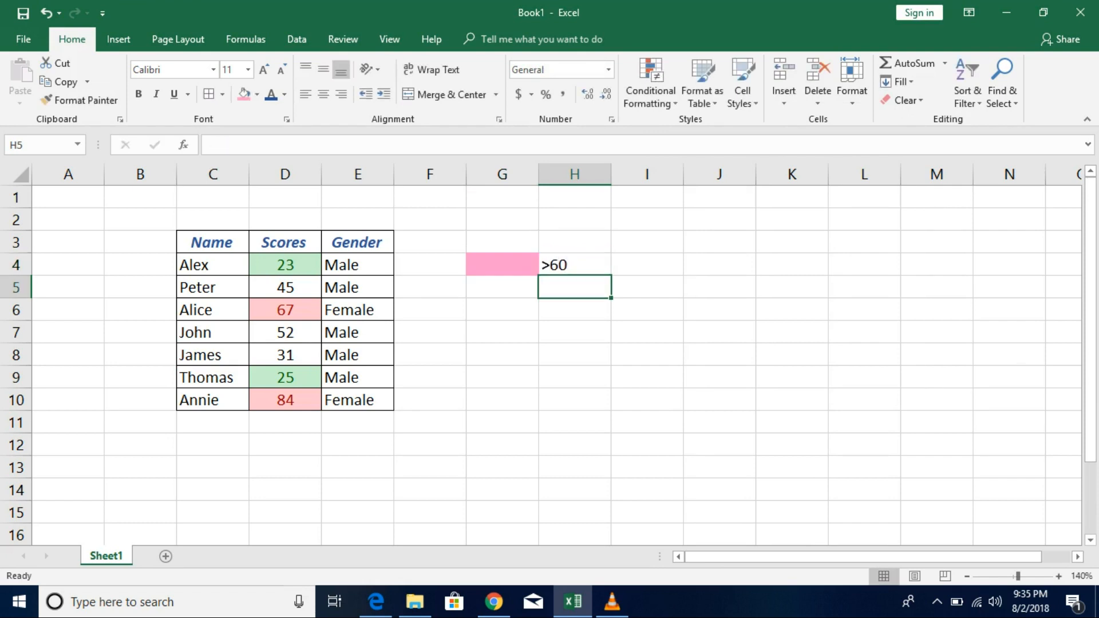
# Fill G5 with Green, Accent 6, Lighter 60% and enter the label <30 in H5 beside it
pyautogui.click(502, 288)
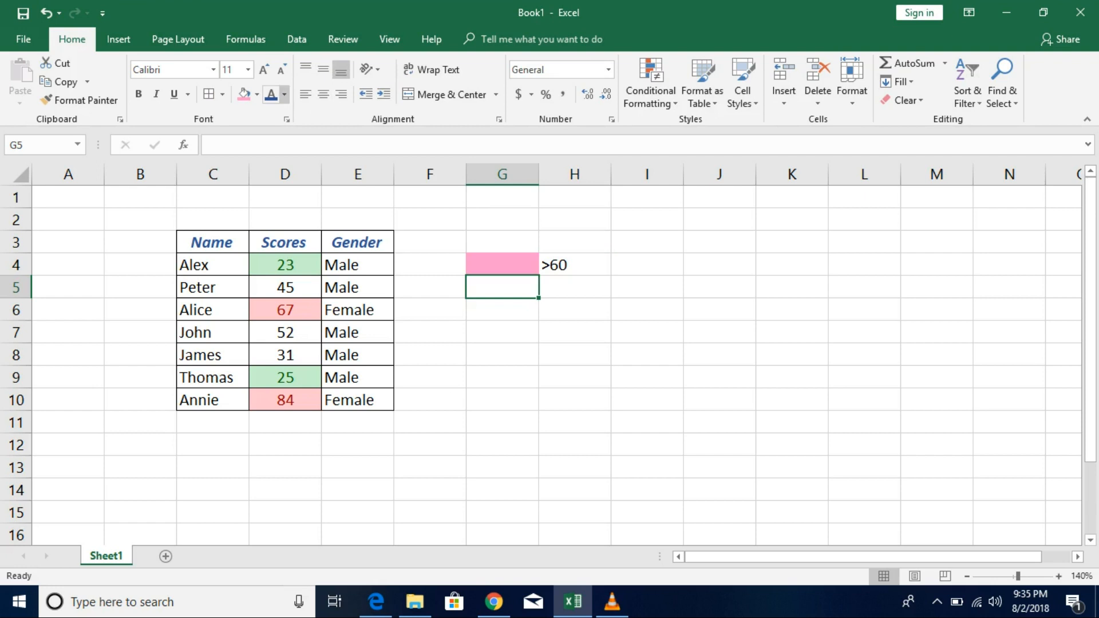
pyautogui.click(257, 94)
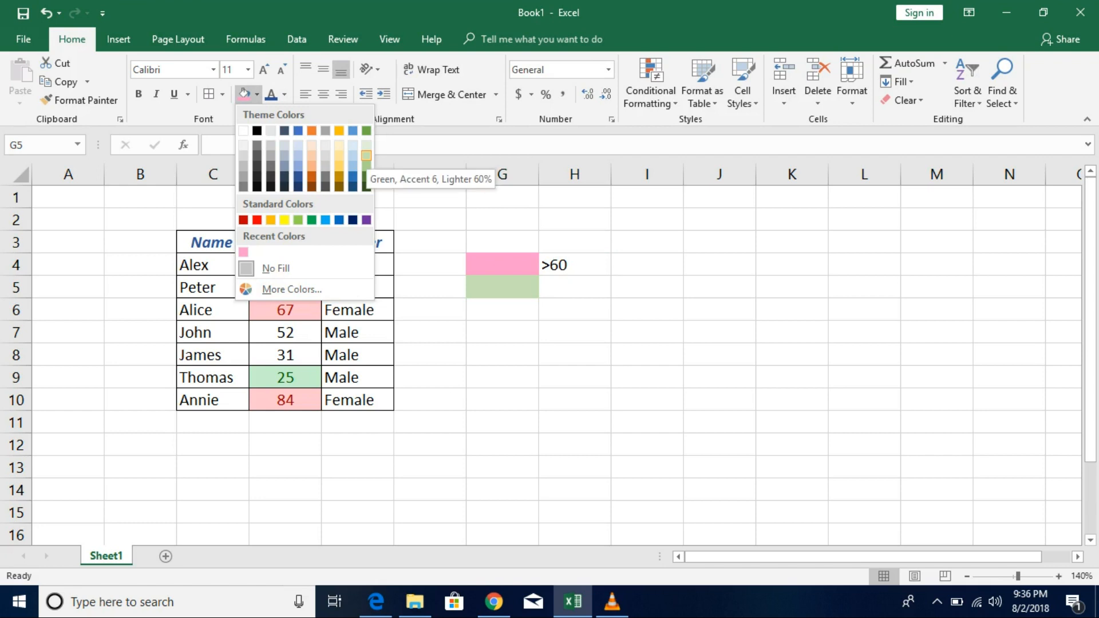
pyautogui.click(366, 155)
pyautogui.click(575, 287)
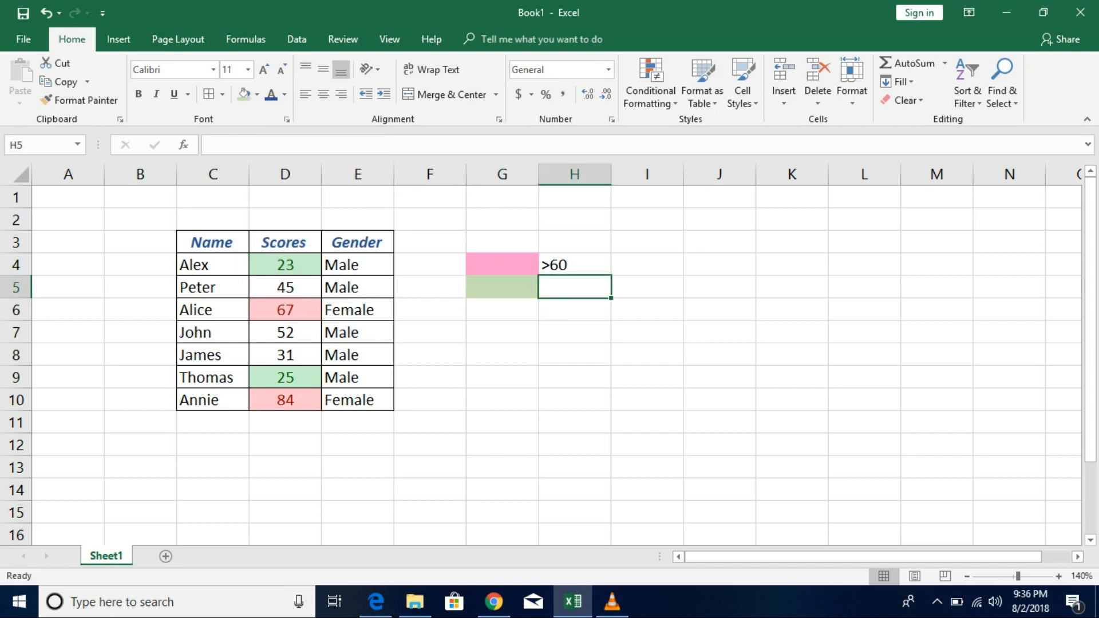
pyautogui.write('<30')
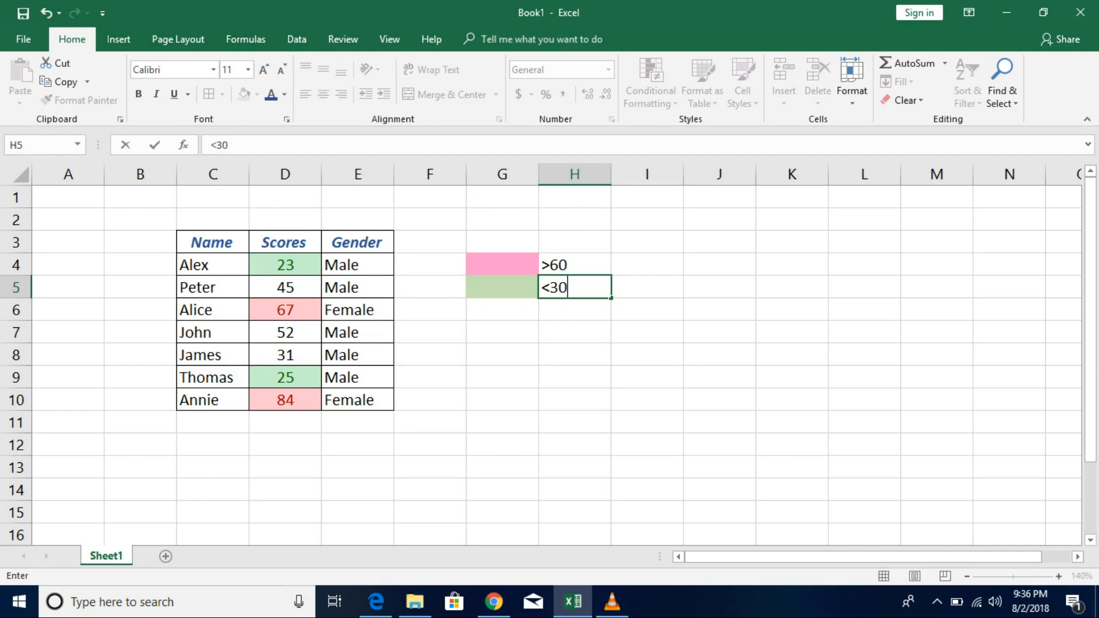
pyautogui.press('Return')
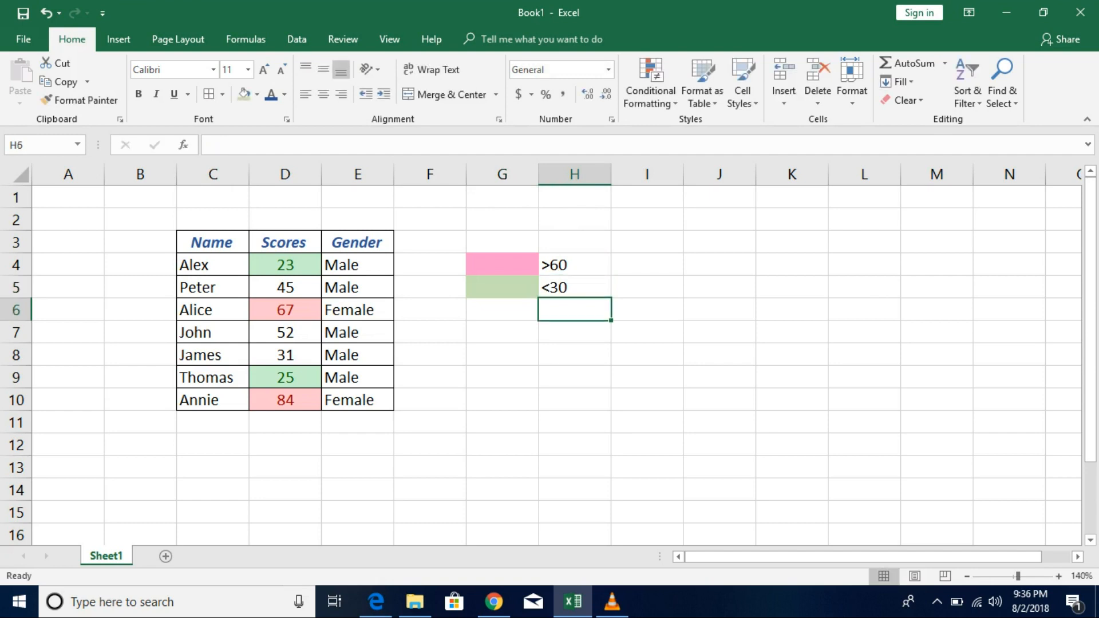
pyautogui.moveTo(502, 265); pyautogui.dragTo(574, 288)
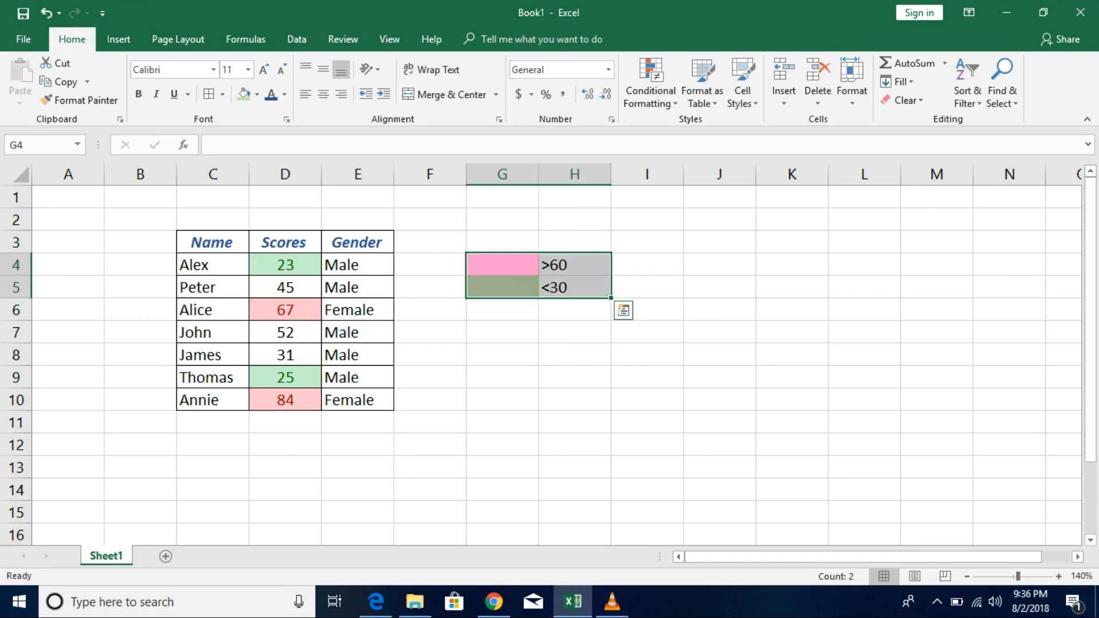
pyautogui.click(574, 332)
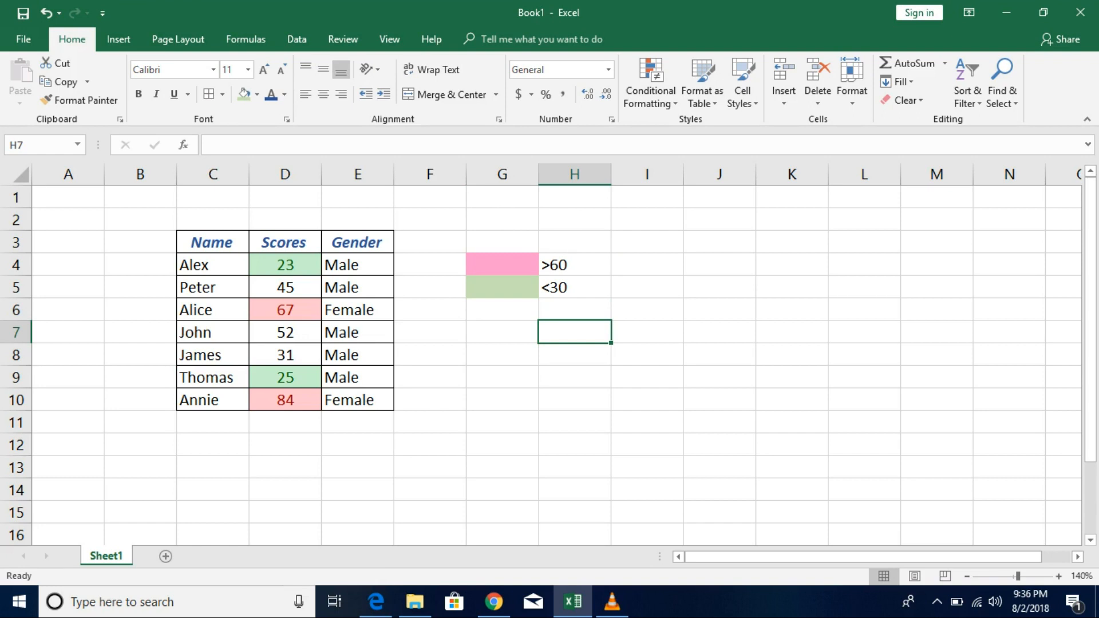
pyautogui.click(650, 86)
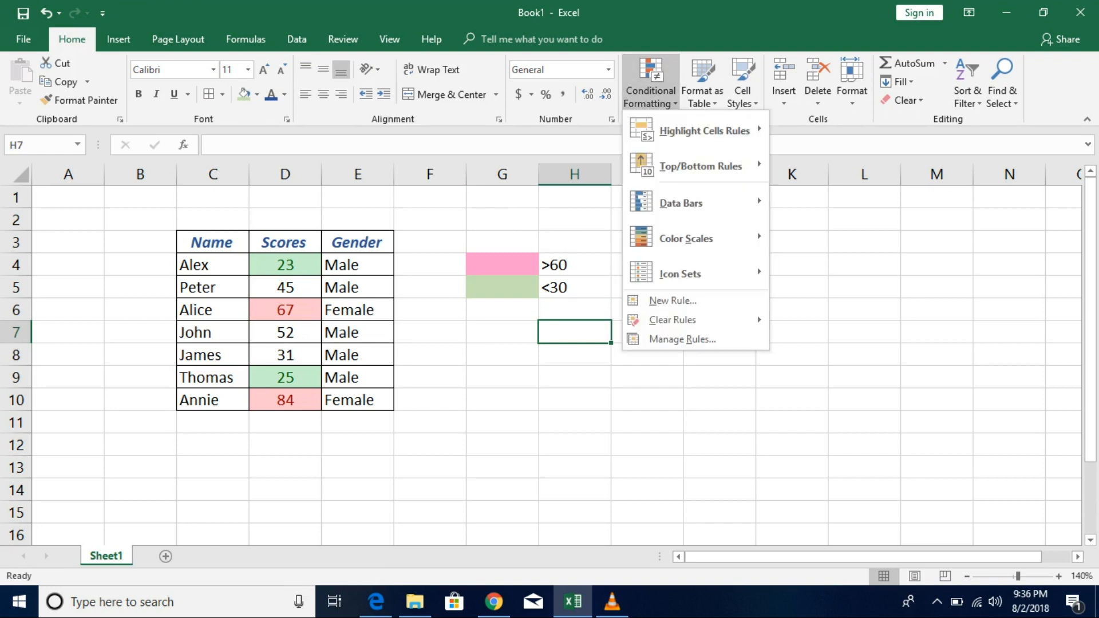
pyautogui.moveTo(704, 131)
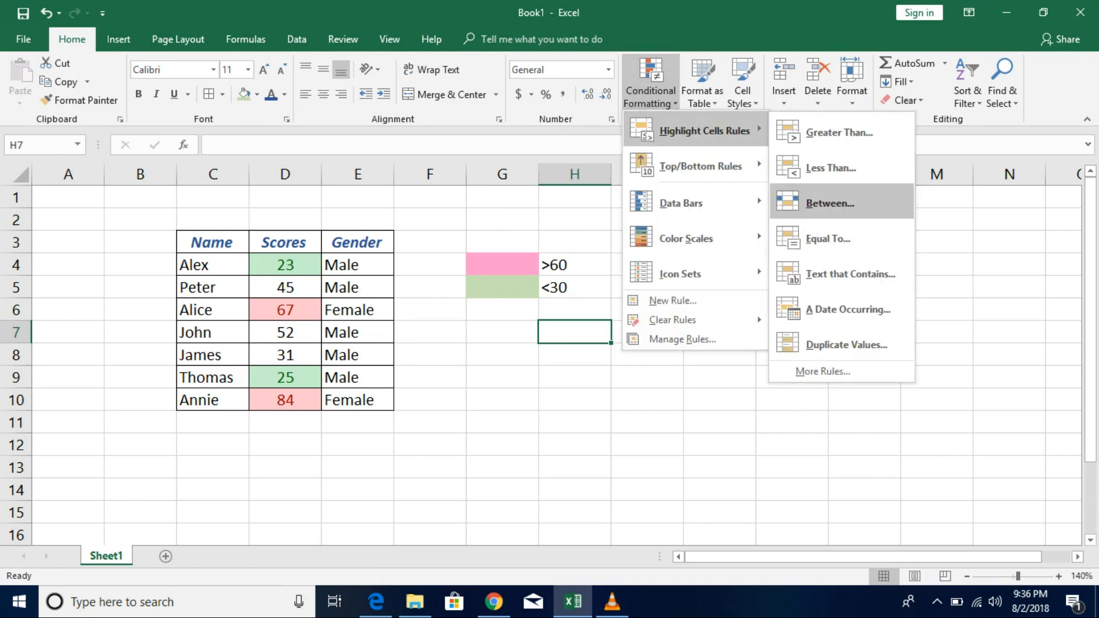
pyautogui.press('Escape')
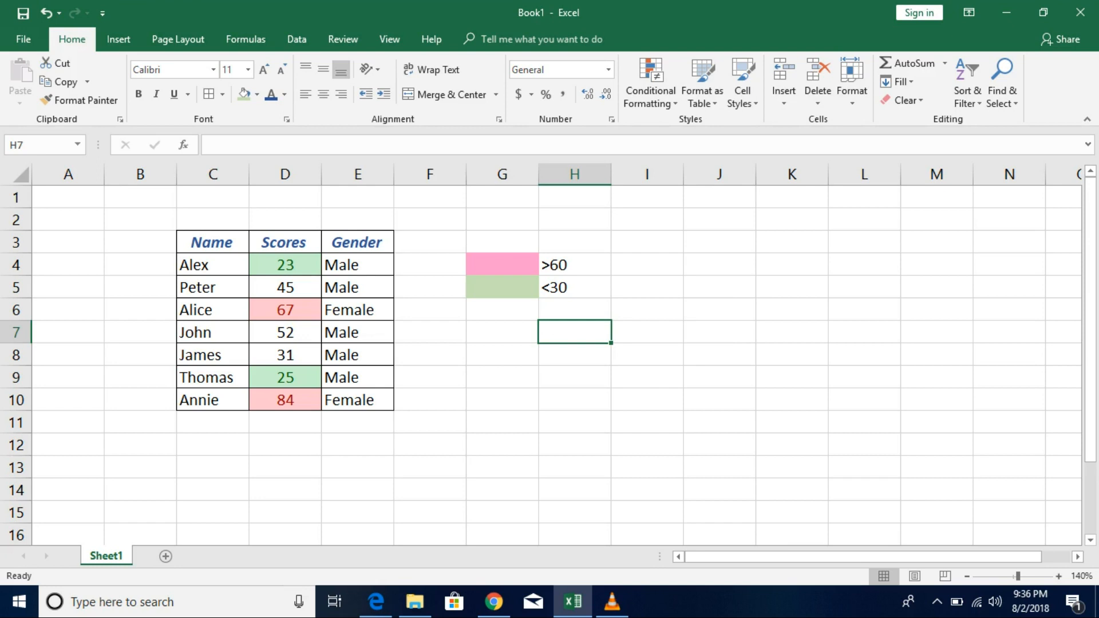
# Set up a Between highlight rule for the scores in D4:D10 with limits 30 and 60
pyautogui.moveTo(285, 265); pyautogui.dragTo(285, 399)
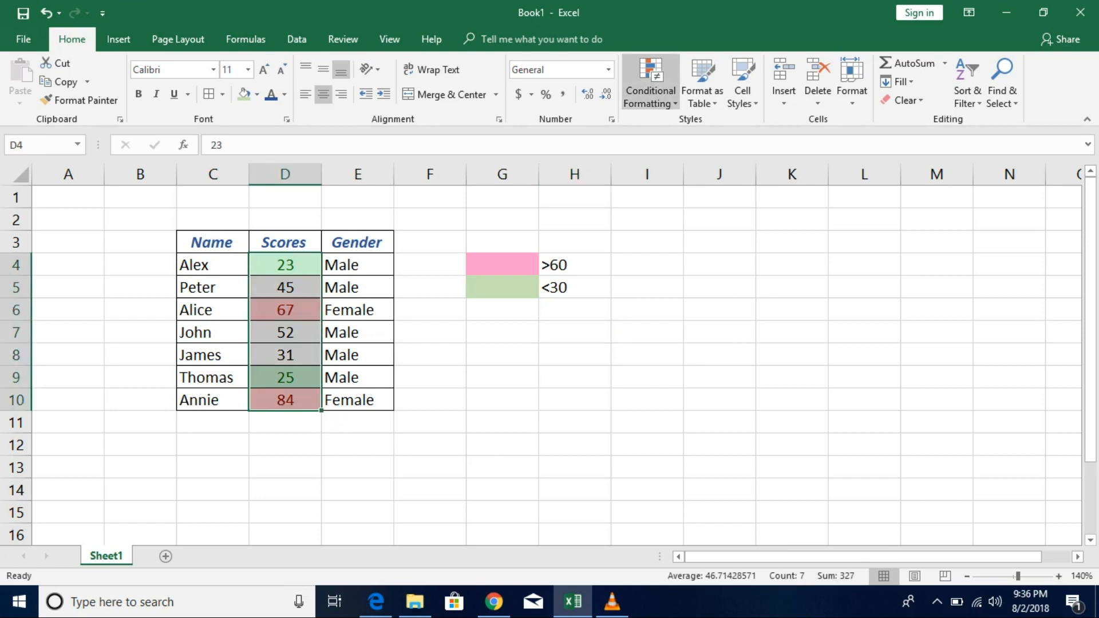
pyautogui.click(650, 86)
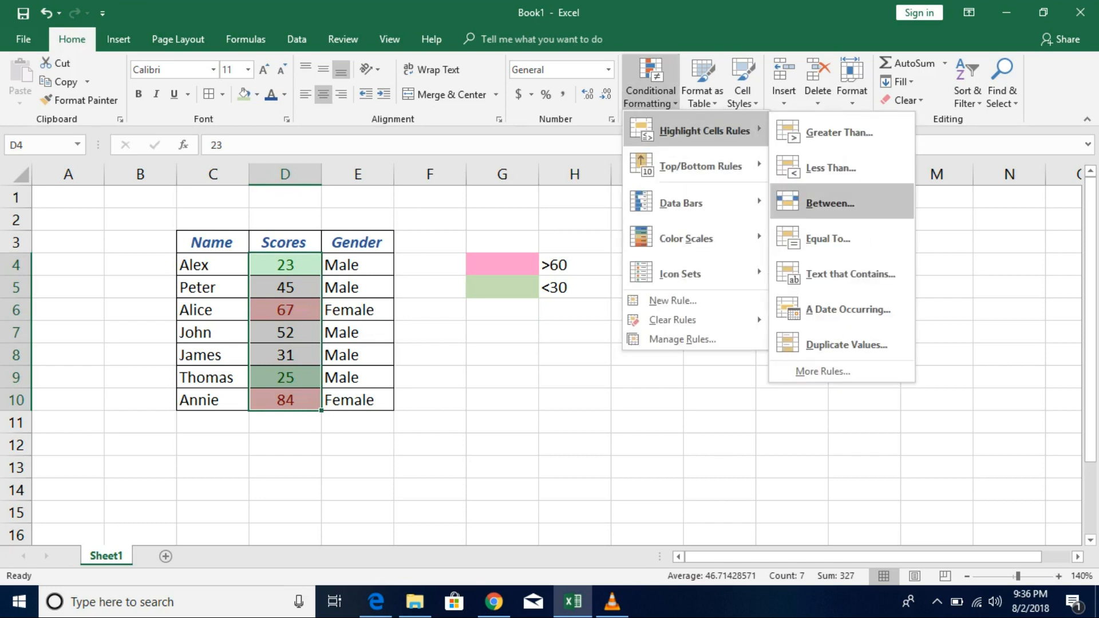
pyautogui.click(830, 203)
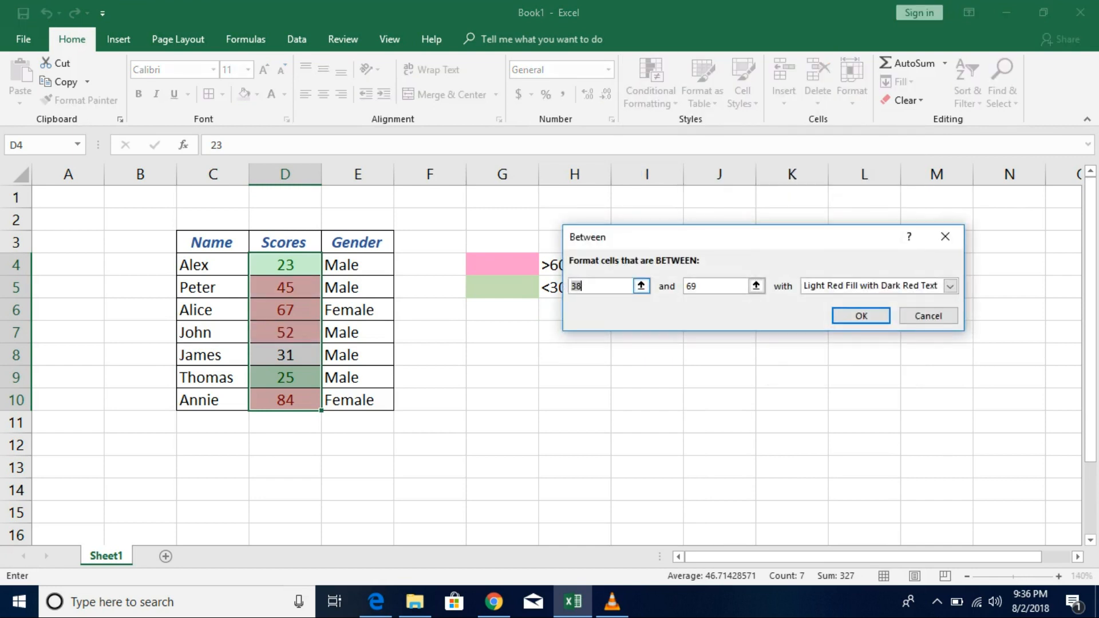
pyautogui.press('BackSpace')
pyautogui.press('BackSpace')
pyautogui.write('30')
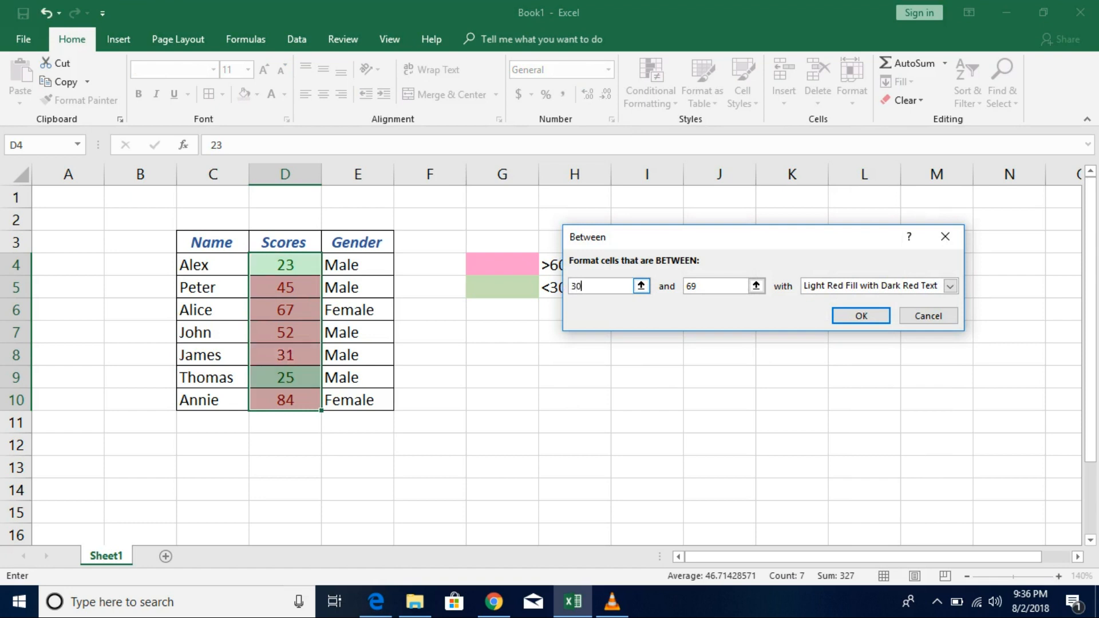
pyautogui.press('Tab')
pyautogui.write('60')
# Choose a custom format for the Between rule and set its font to italic in black
pyautogui.click(950, 285)
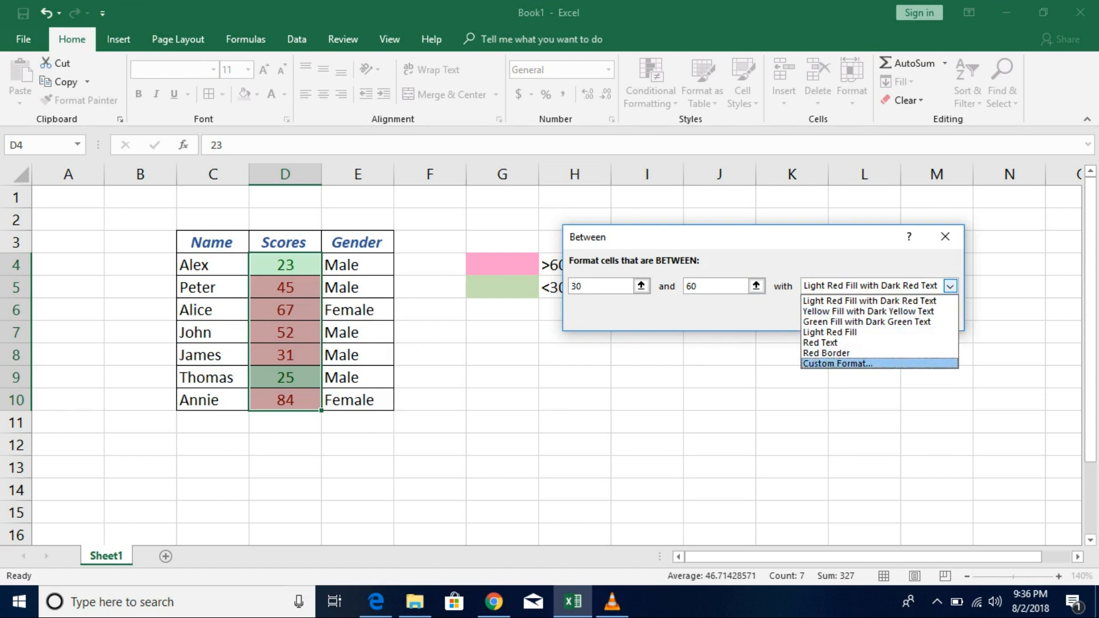
pyautogui.press('Return')
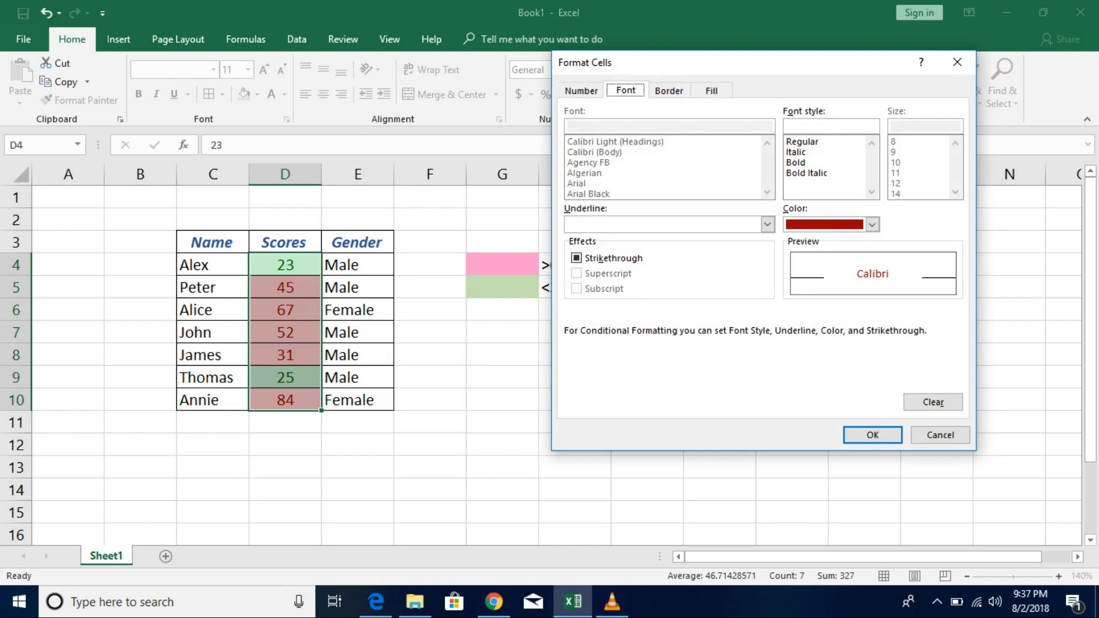
pyautogui.click(796, 153)
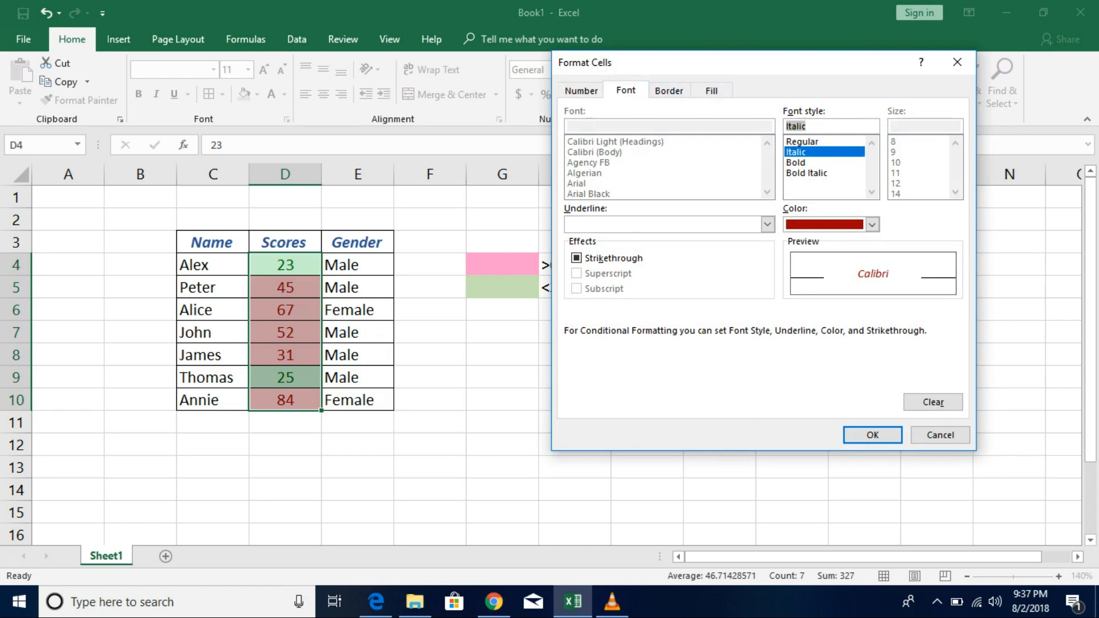
pyautogui.click(872, 224)
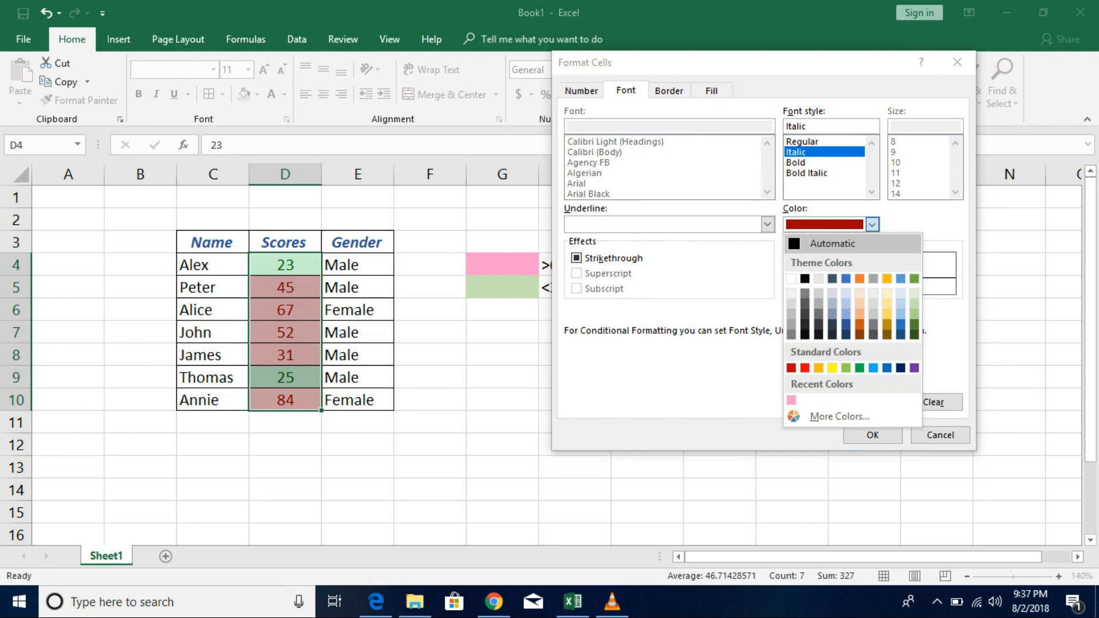
pyautogui.click(833, 243)
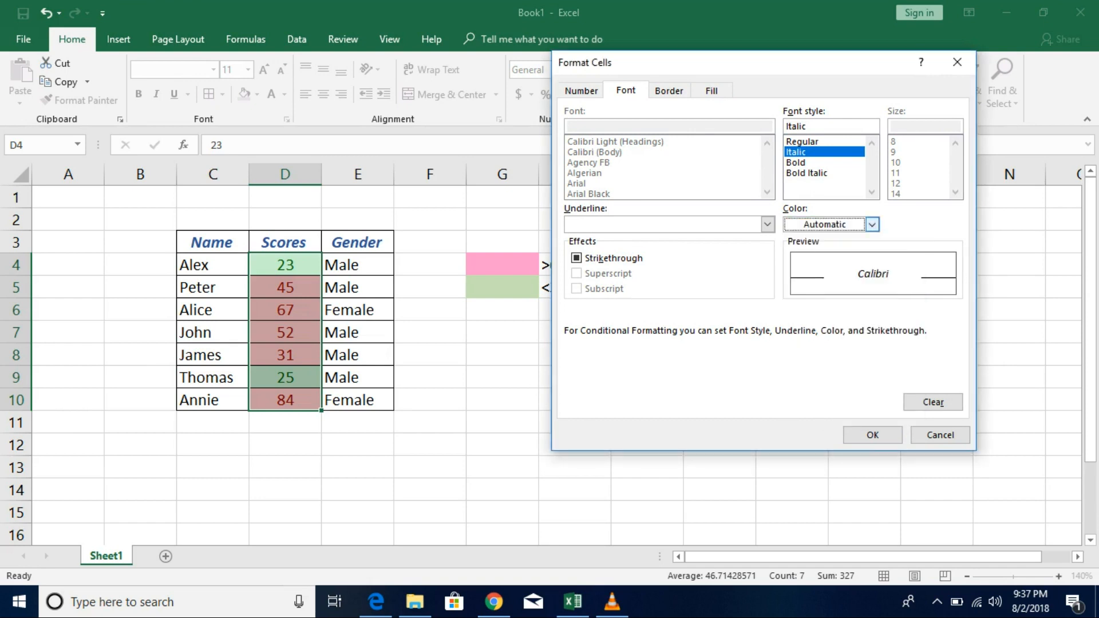
pyautogui.click(872, 224)
pyautogui.click(804, 278)
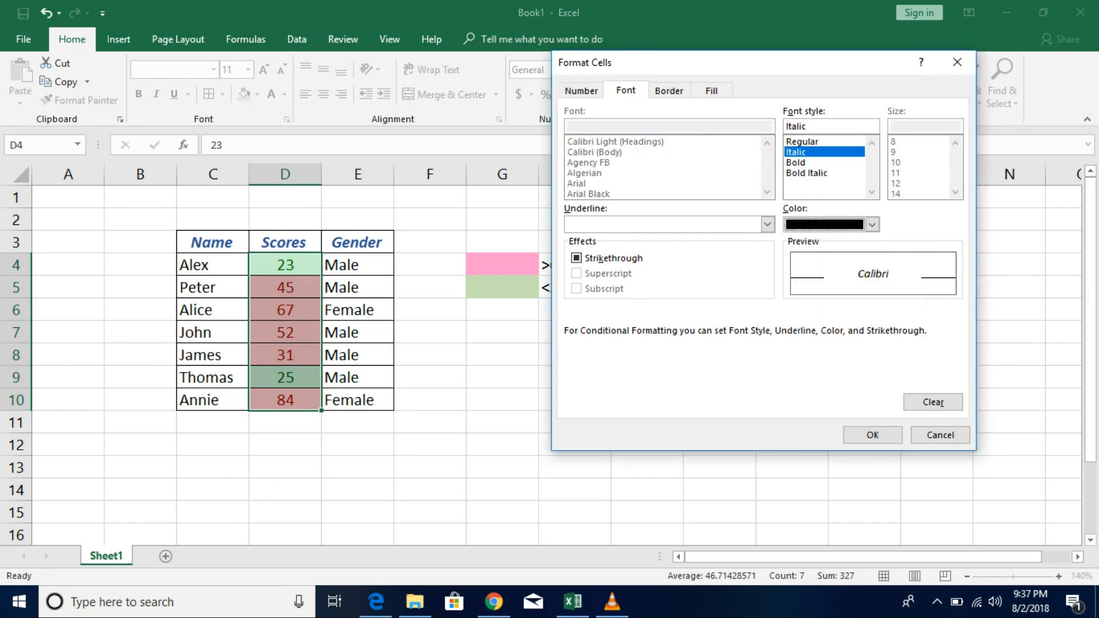
# Give the custom format a standard light blue fill, choose a dashed border line style, and apply the Between rule to the scores
pyautogui.click(711, 91)
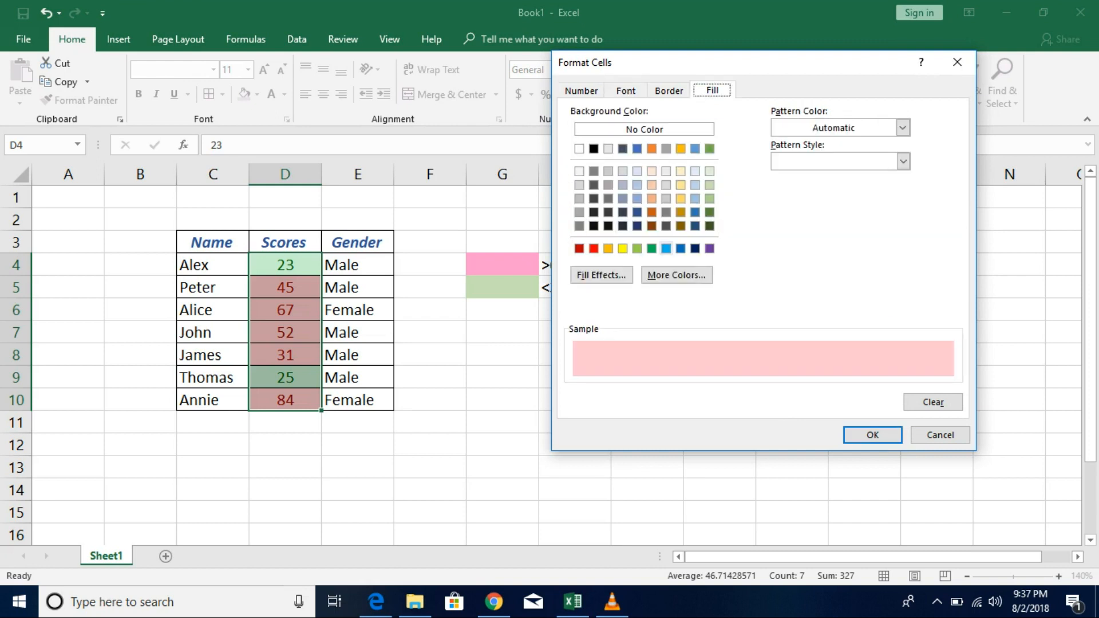
pyautogui.click(666, 248)
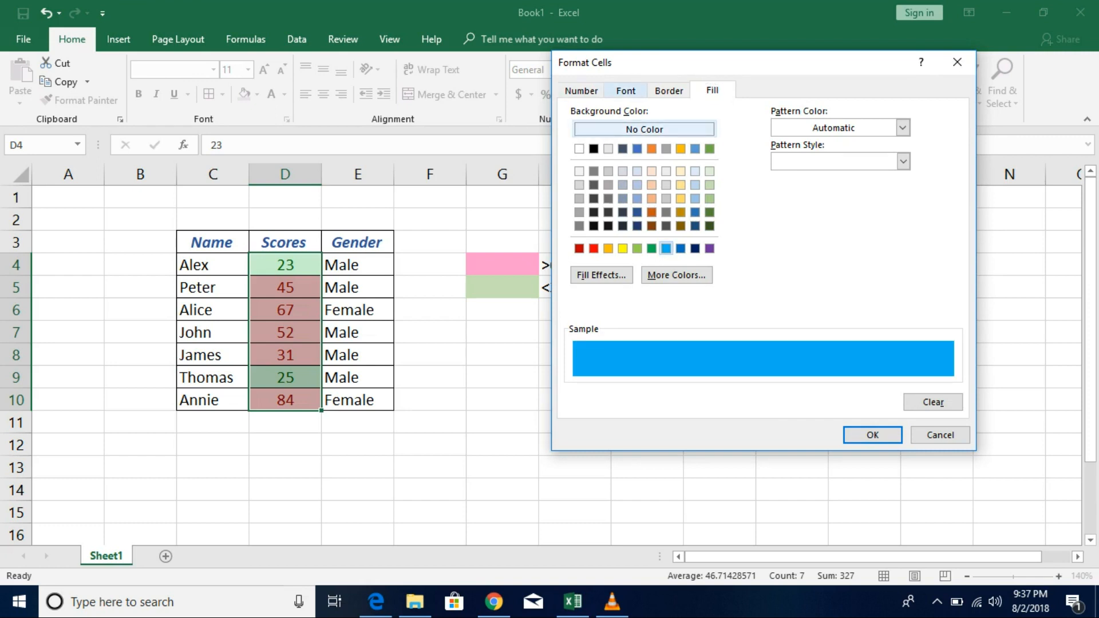
pyautogui.click(669, 91)
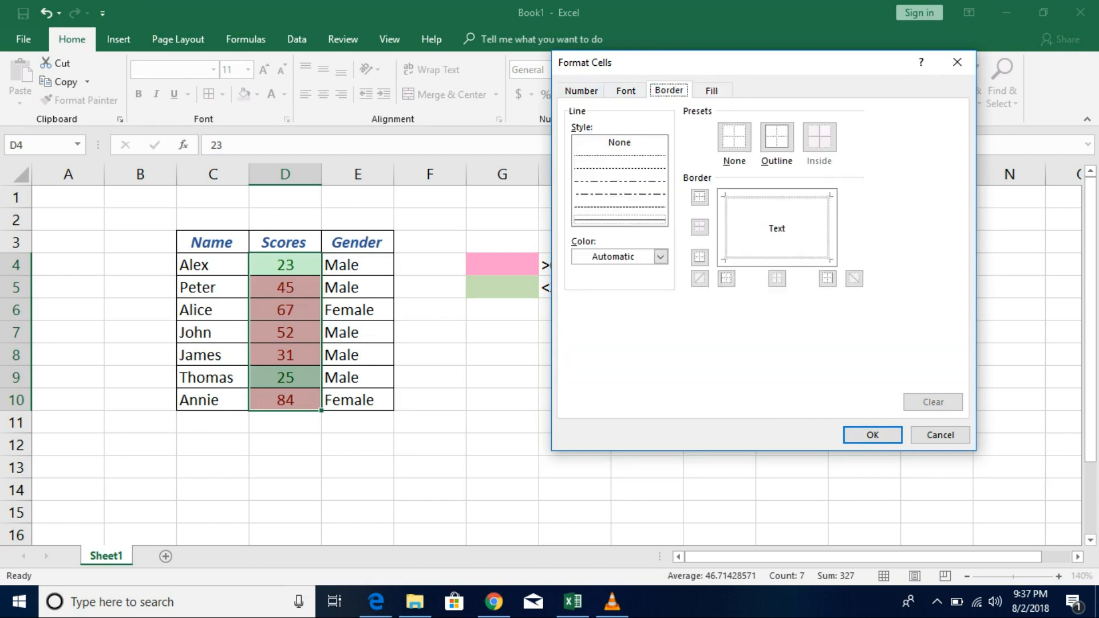
pyautogui.click(620, 181)
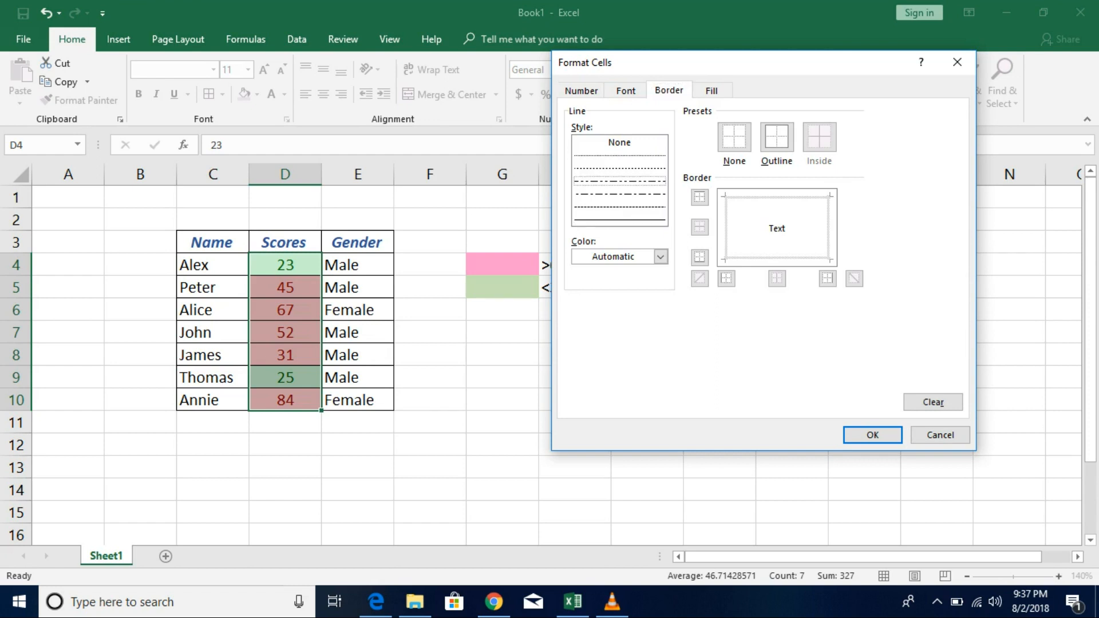
pyautogui.click(872, 435)
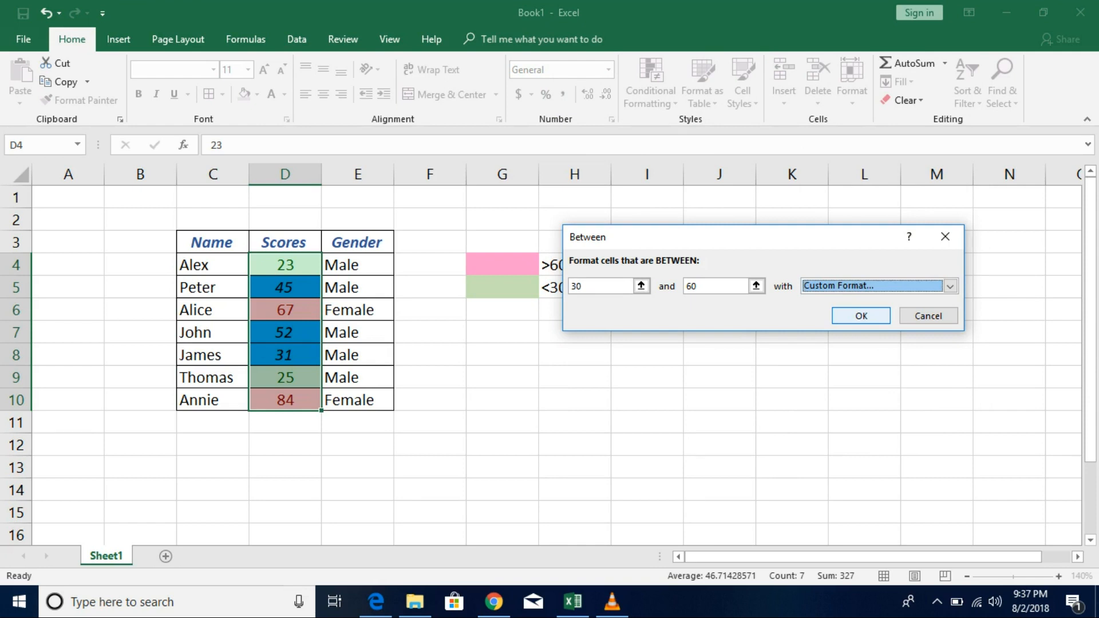
pyautogui.click(861, 316)
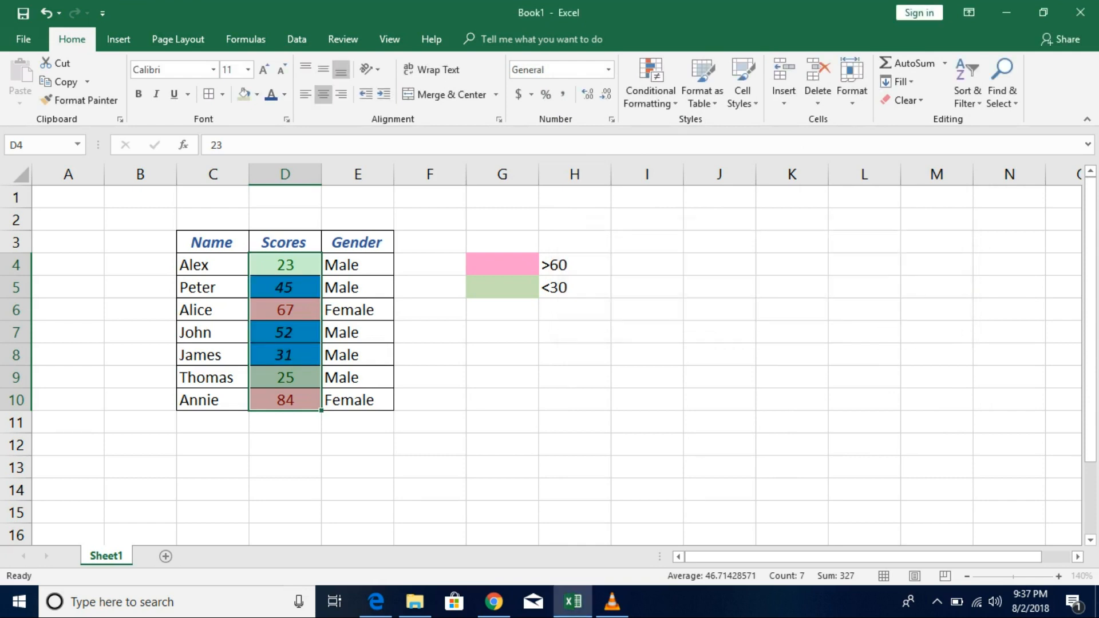
pyautogui.click(574, 377)
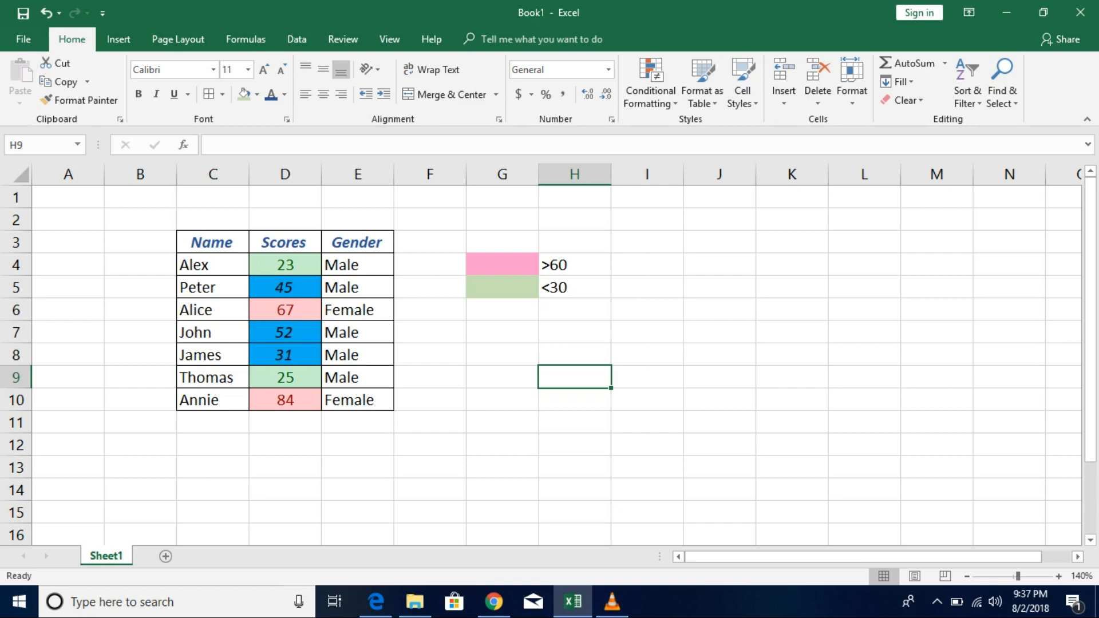
pyautogui.click(651, 86)
pyautogui.moveTo(704, 130)
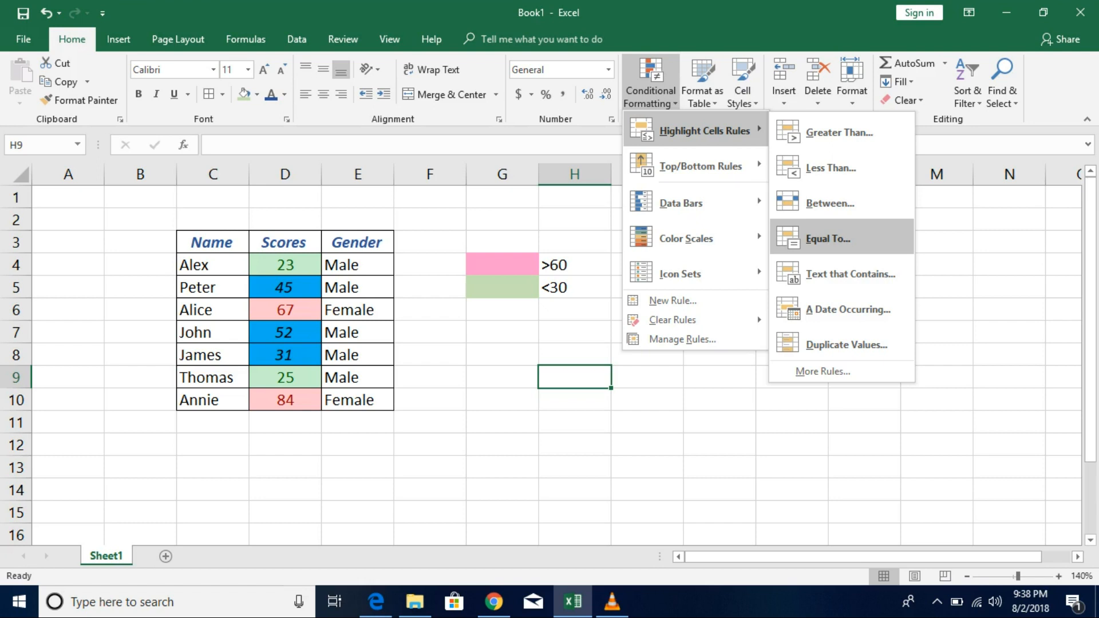
pyautogui.press('Escape')
pyautogui.press('Escape')
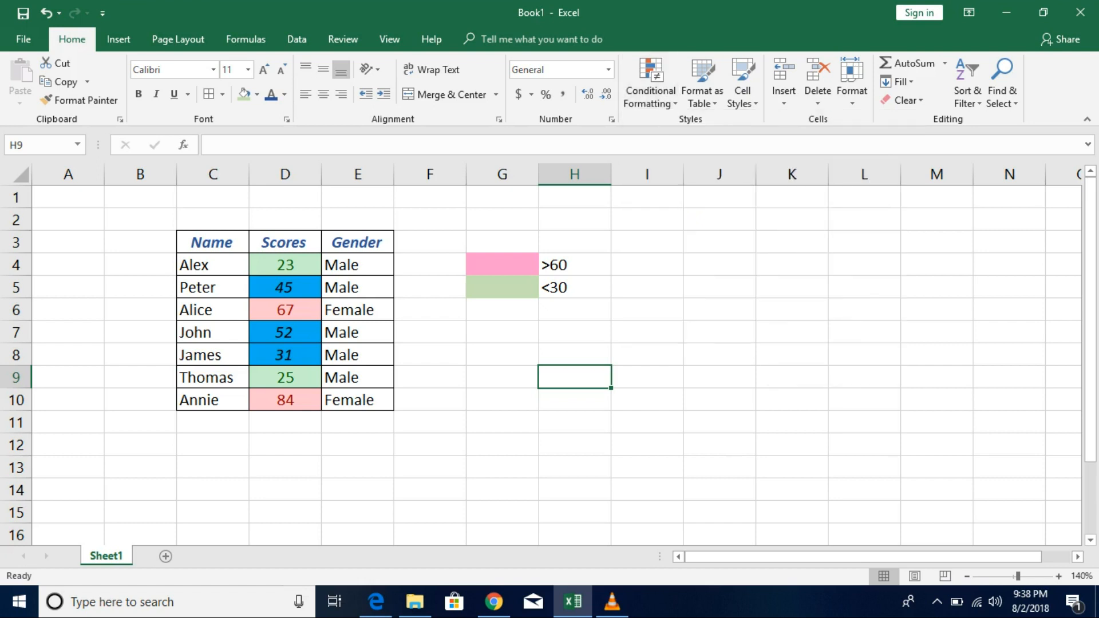
# Enter the numbers 34, 56, 34, 23, 87, 45, 67, 87 and 34 down column I in cells I4:I12
pyautogui.click(647, 265)
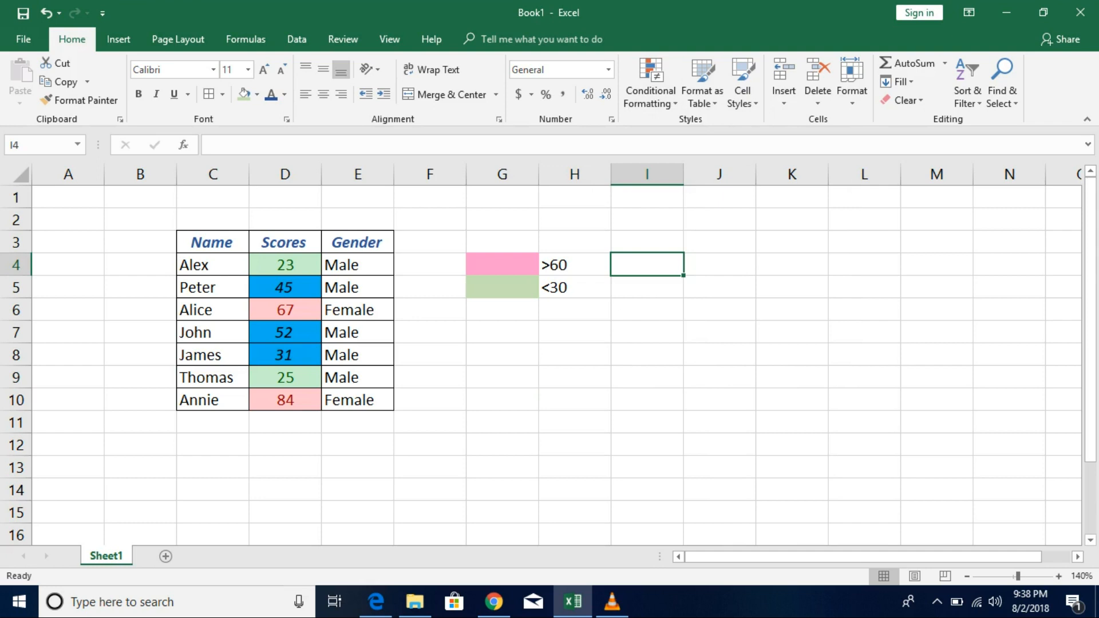
pyautogui.write('34')
pyautogui.press('Return')
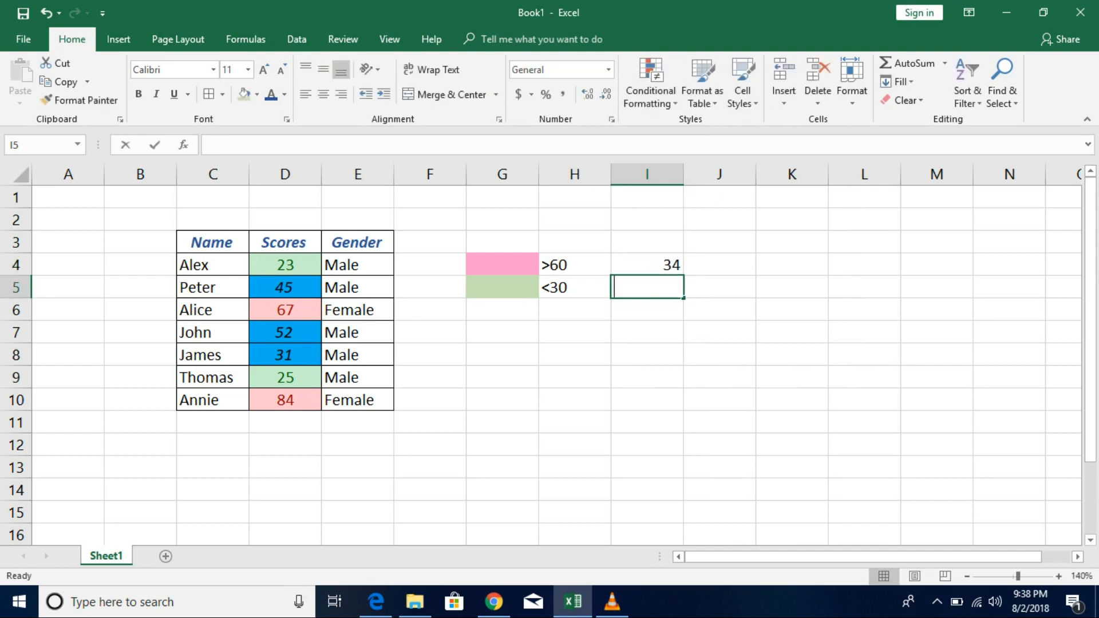
pyautogui.write('56')
pyautogui.press('Return')
pyautogui.write('34')
pyautogui.press('Return')
pyautogui.write('23')
pyautogui.press('Return')
pyautogui.write('87')
pyautogui.press('Return')
pyautogui.write('45')
pyautogui.press('Return')
pyautogui.write('67')
pyautogui.press('Return')
pyautogui.write('87')
pyautogui.press('Return')
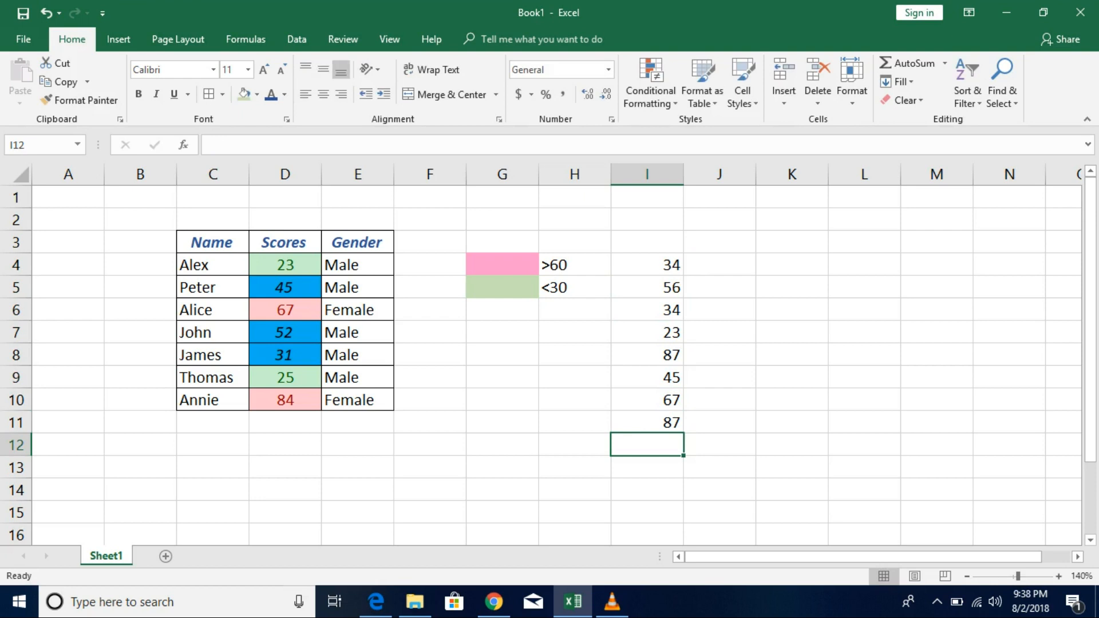
pyautogui.write('34')
pyautogui.press('Return')
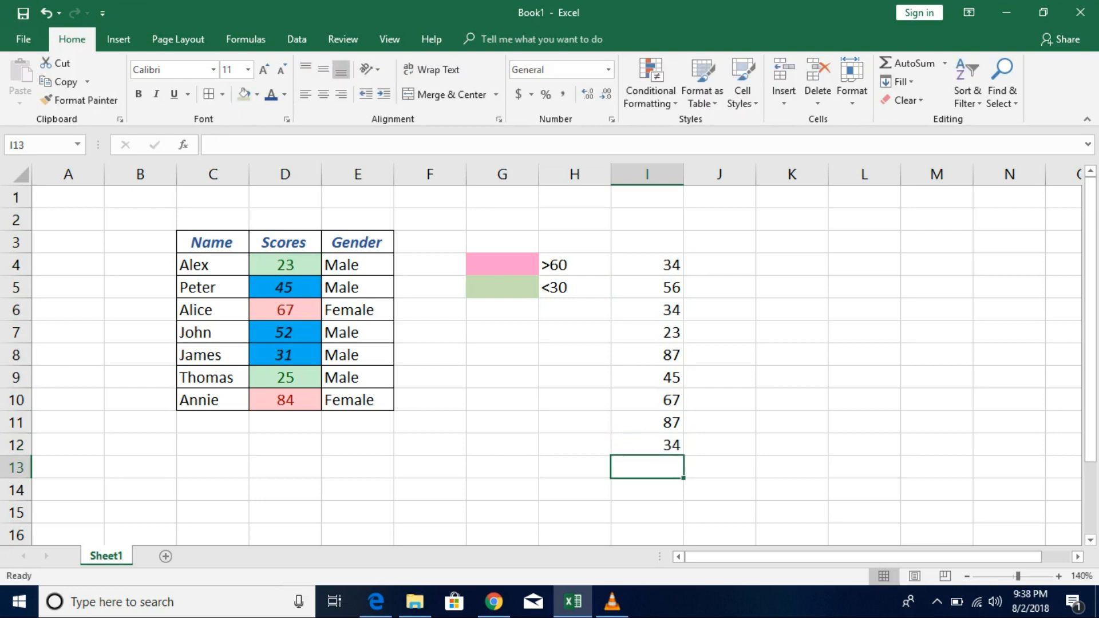
# Set up an Equal To highlight rule for the numbers in I4:I12 that matches the value 34
pyautogui.moveTo(647, 264); pyautogui.dragTo(647, 445)
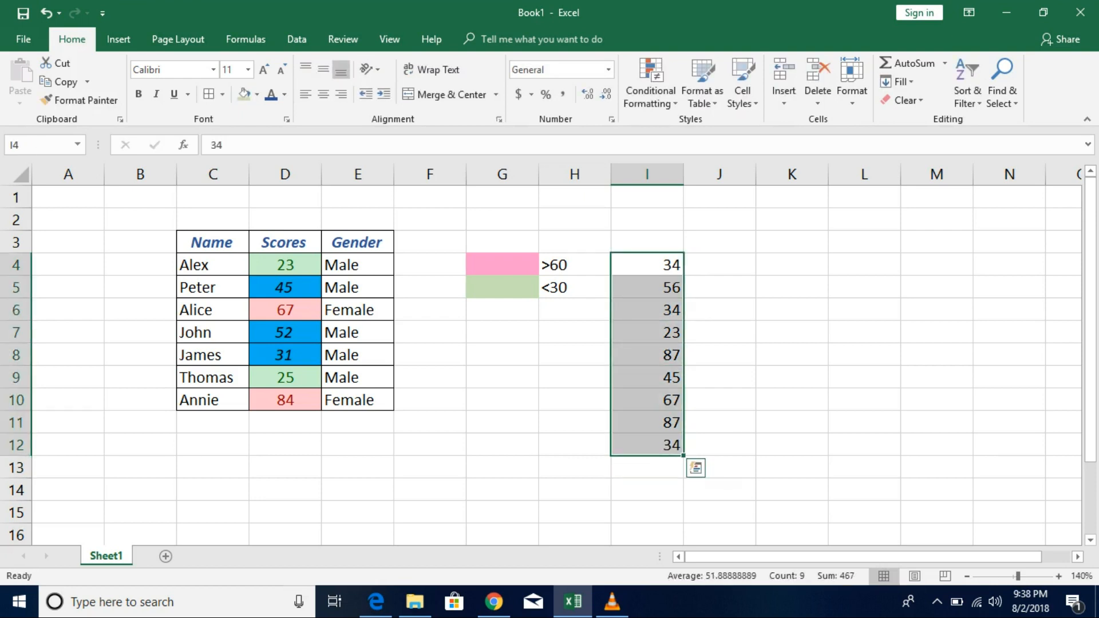
pyautogui.click(651, 86)
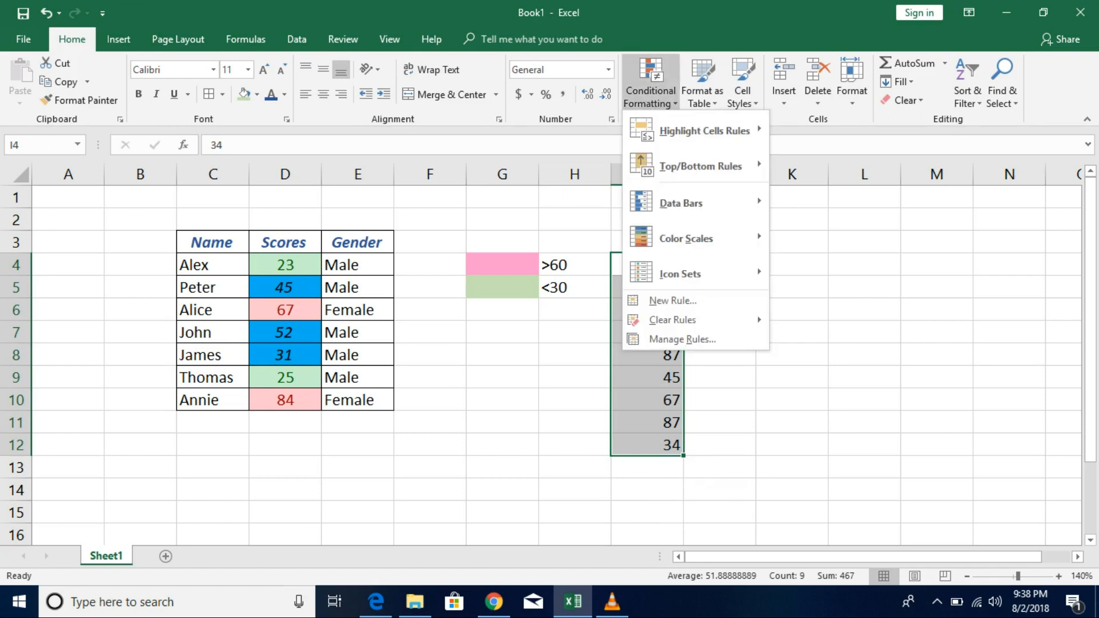
pyautogui.moveTo(701, 166)
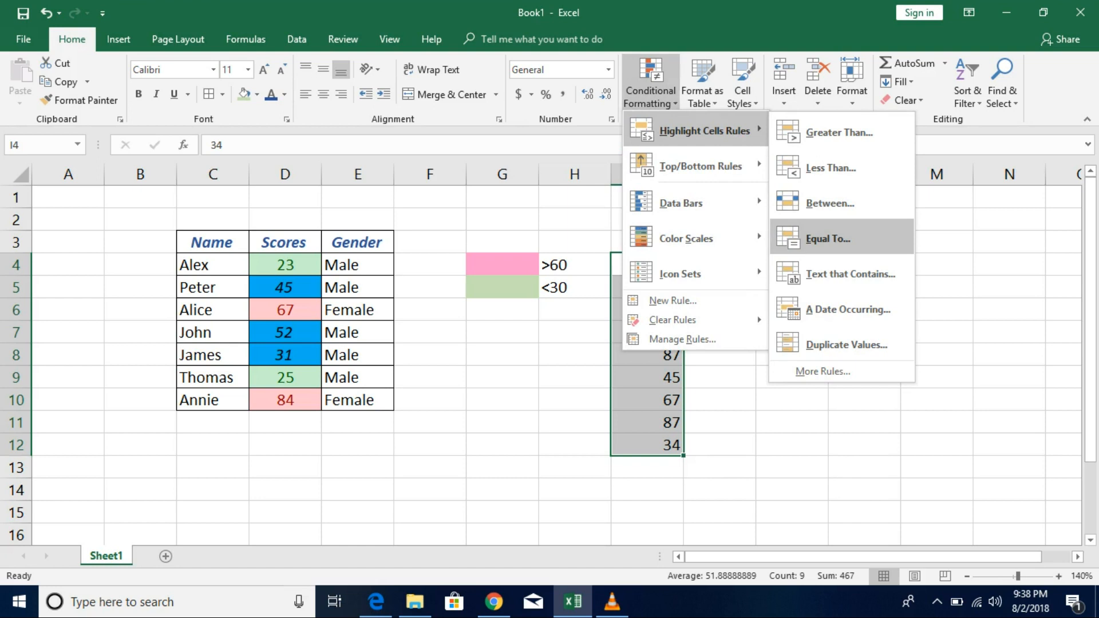
pyautogui.click(830, 237)
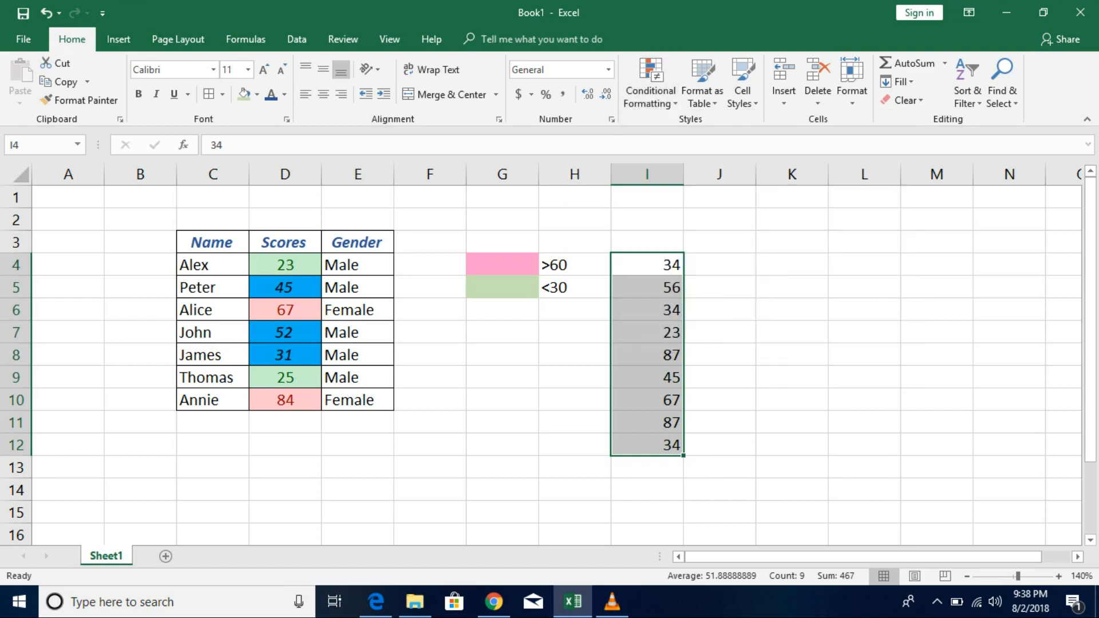
pyautogui.moveTo(658, 236); pyautogui.dragTo(777, 191)
pyautogui.write('3')
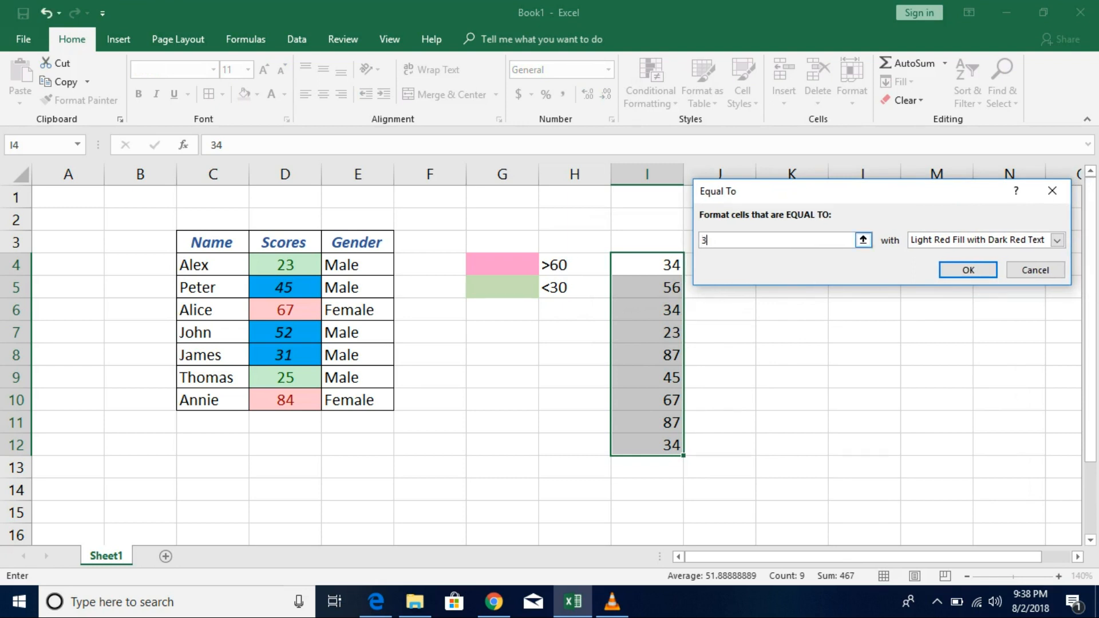
pyautogui.write('4')
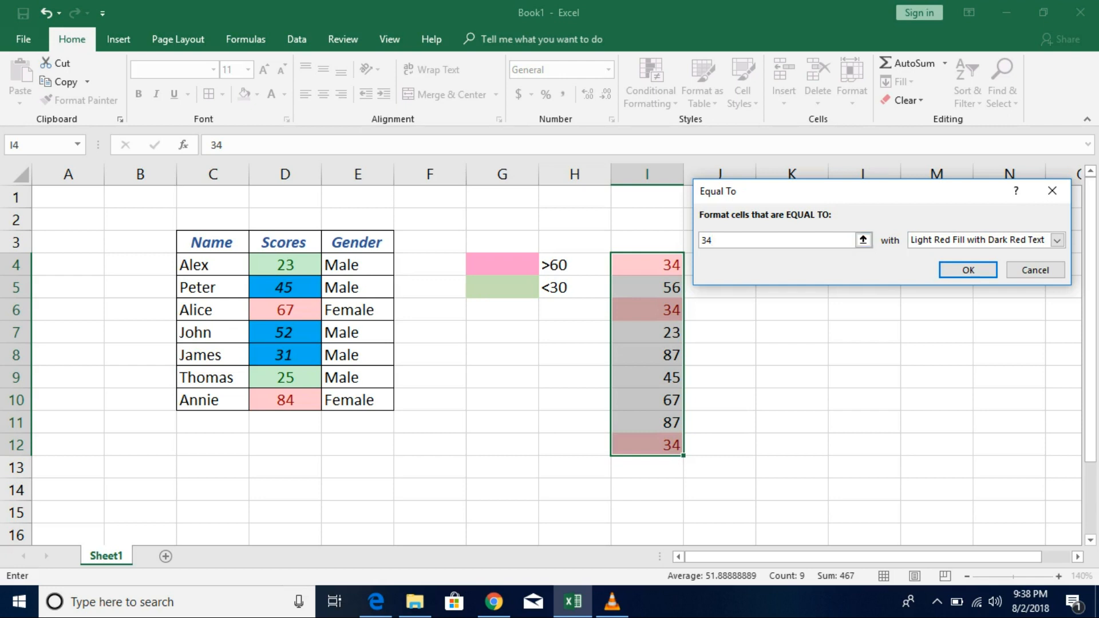
# Choose Yellow Fill with Dark Yellow Text for the Equal To rule and apply it to the numbers
pyautogui.click(1057, 241)
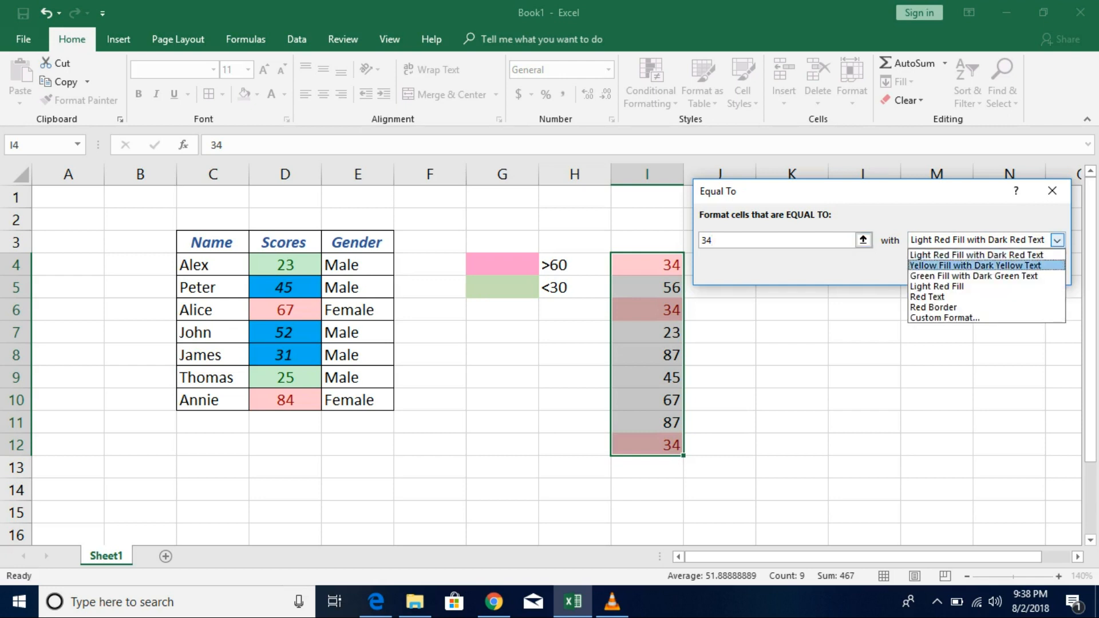
pyautogui.press('Return')
pyautogui.click(968, 270)
pyautogui.click(792, 354)
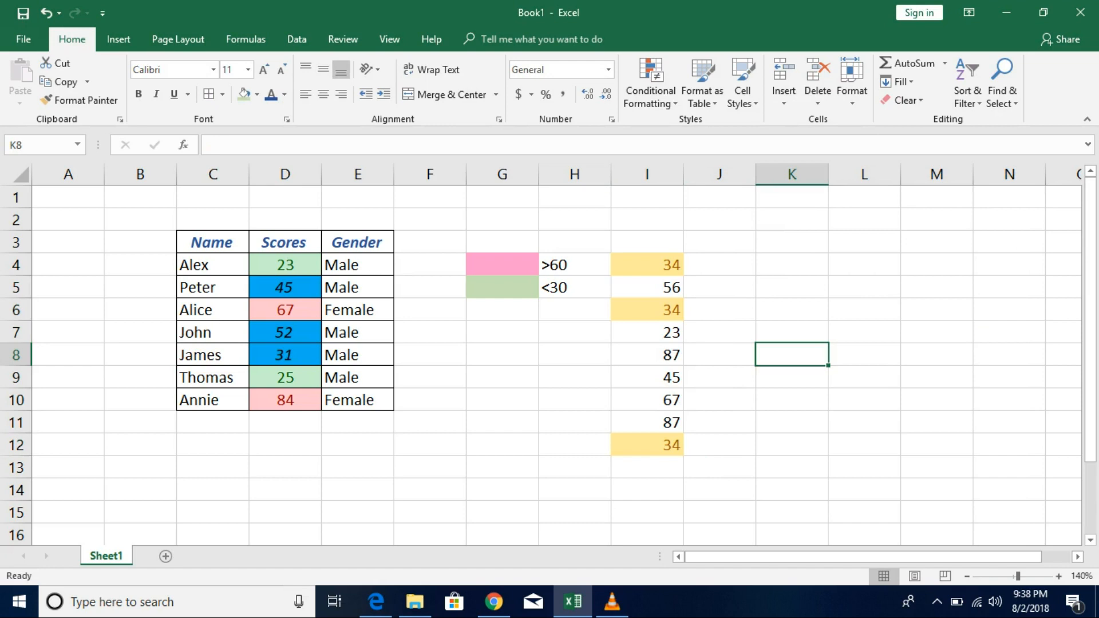
pyautogui.click(651, 83)
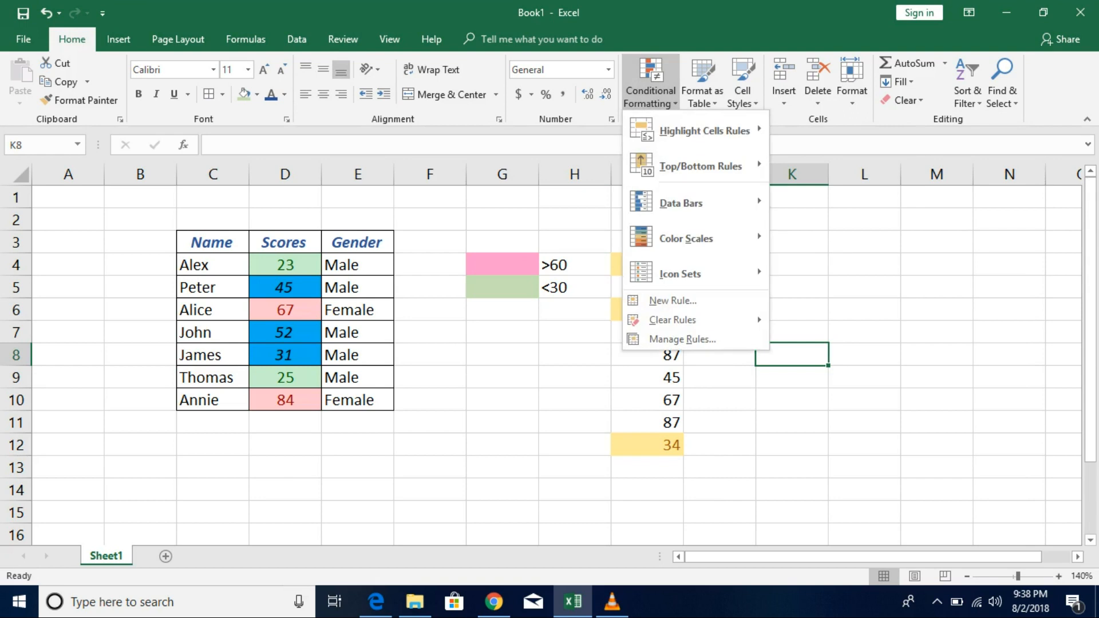
pyautogui.moveTo(704, 130)
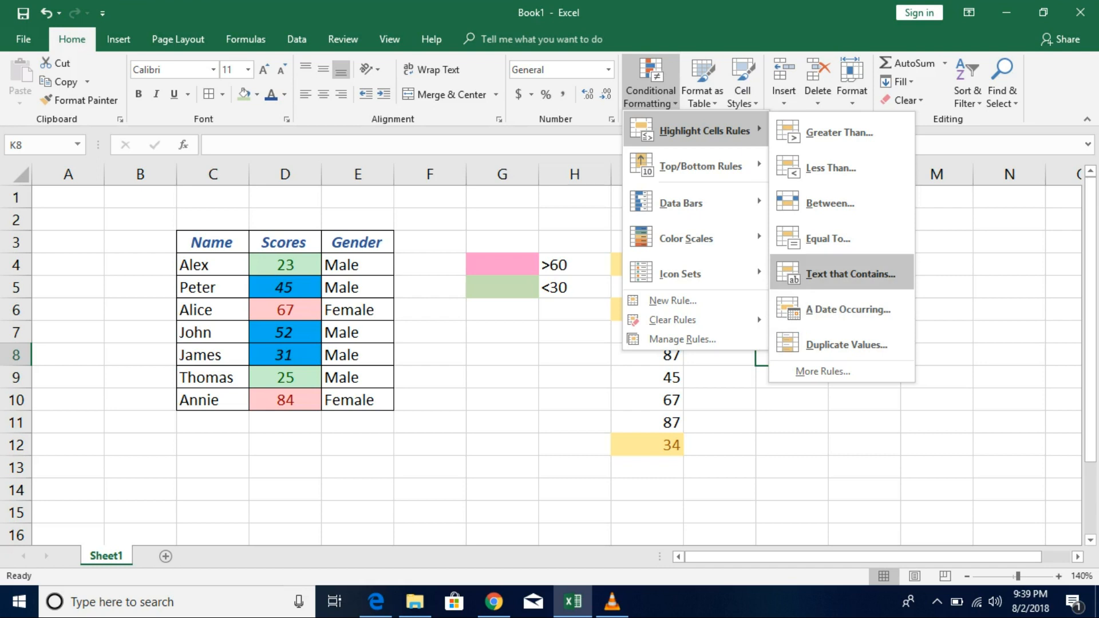
pyautogui.press('Escape')
pyautogui.press('Escape')
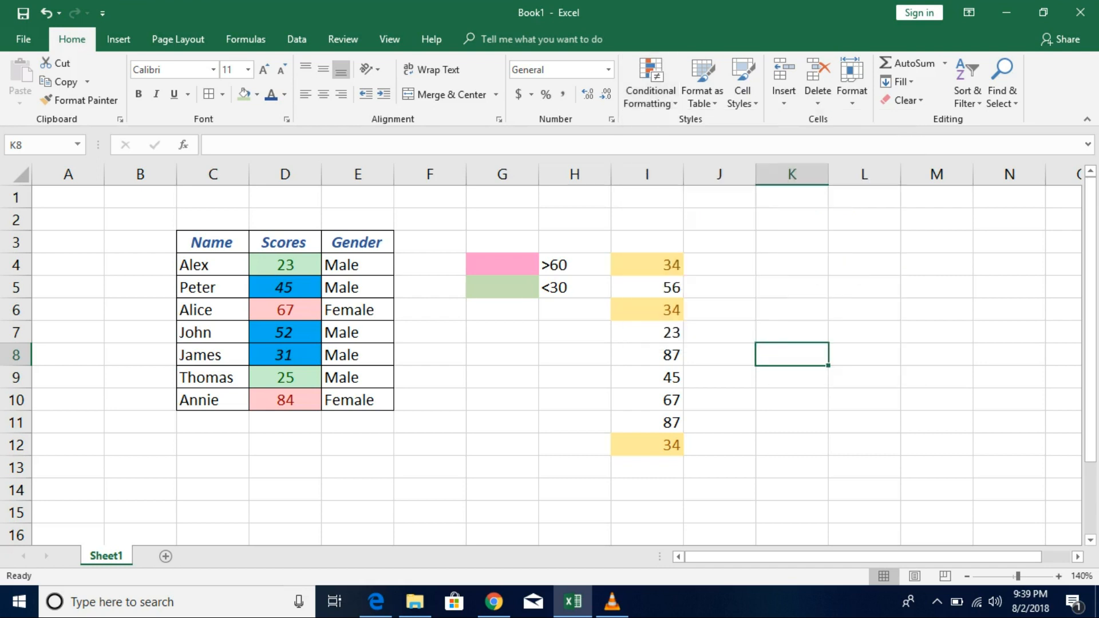
# Set up a Text That Contains highlight rule for the table data in C4:E10, matching the text Female with Red Text formatting
pyautogui.click(357, 265)
pyautogui.moveTo(213, 264); pyautogui.dragTo(358, 400)
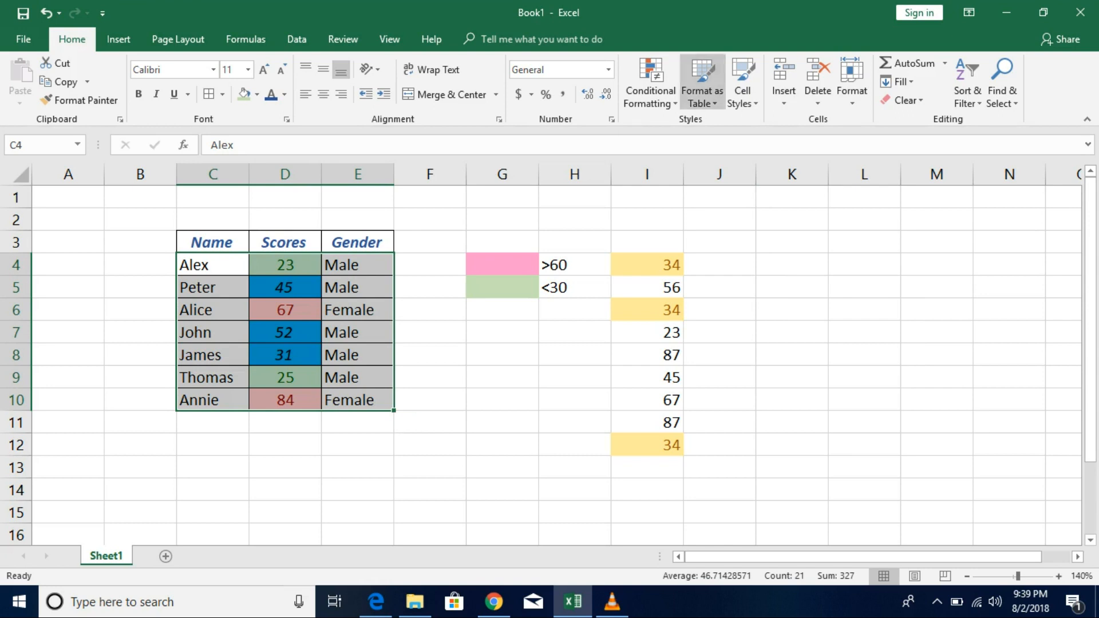
pyautogui.click(651, 86)
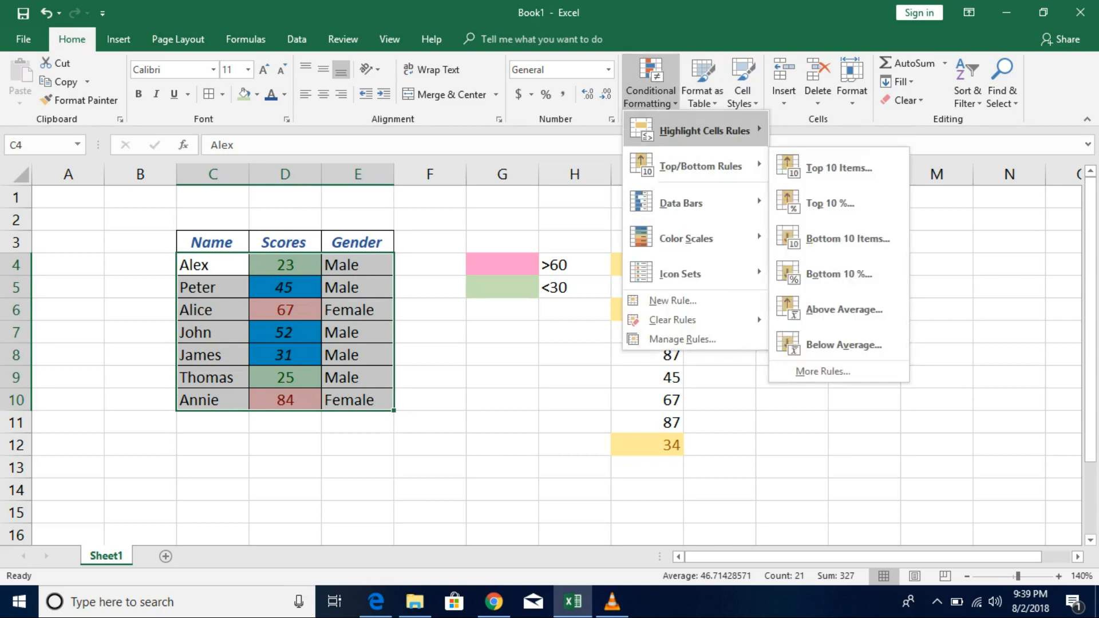
pyautogui.click(851, 273)
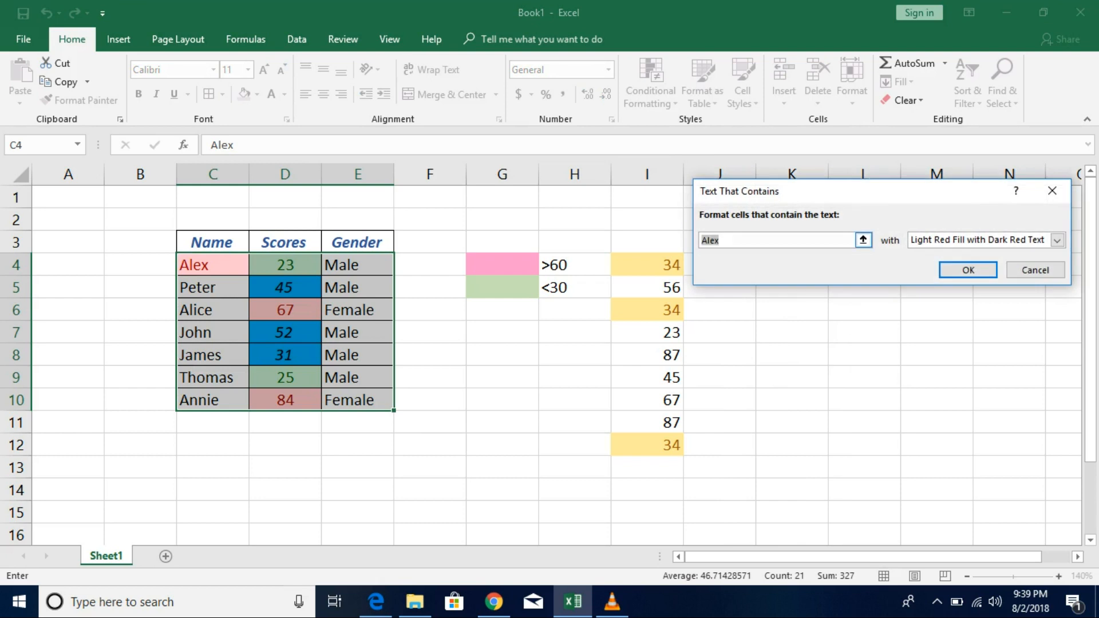
pyautogui.write('Female')
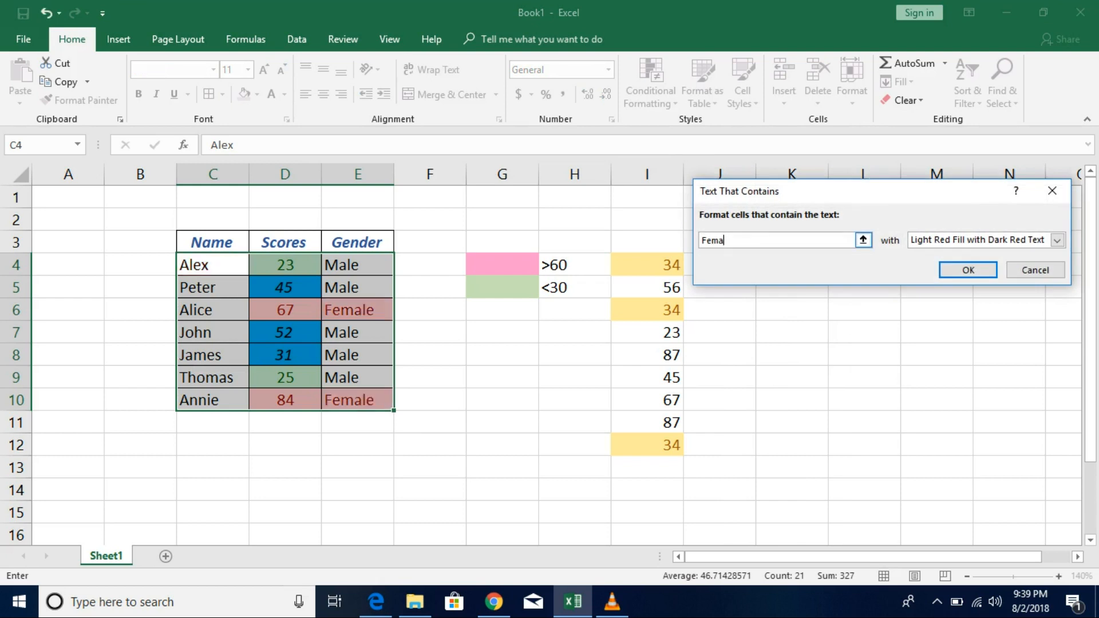
pyautogui.click(1057, 240)
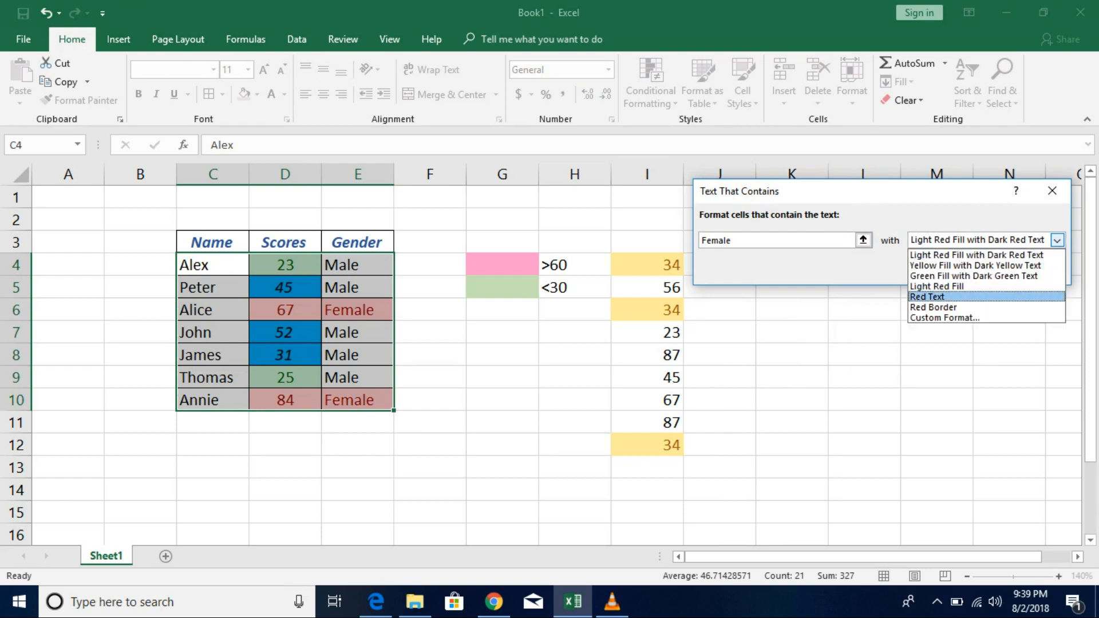
pyautogui.press('Return')
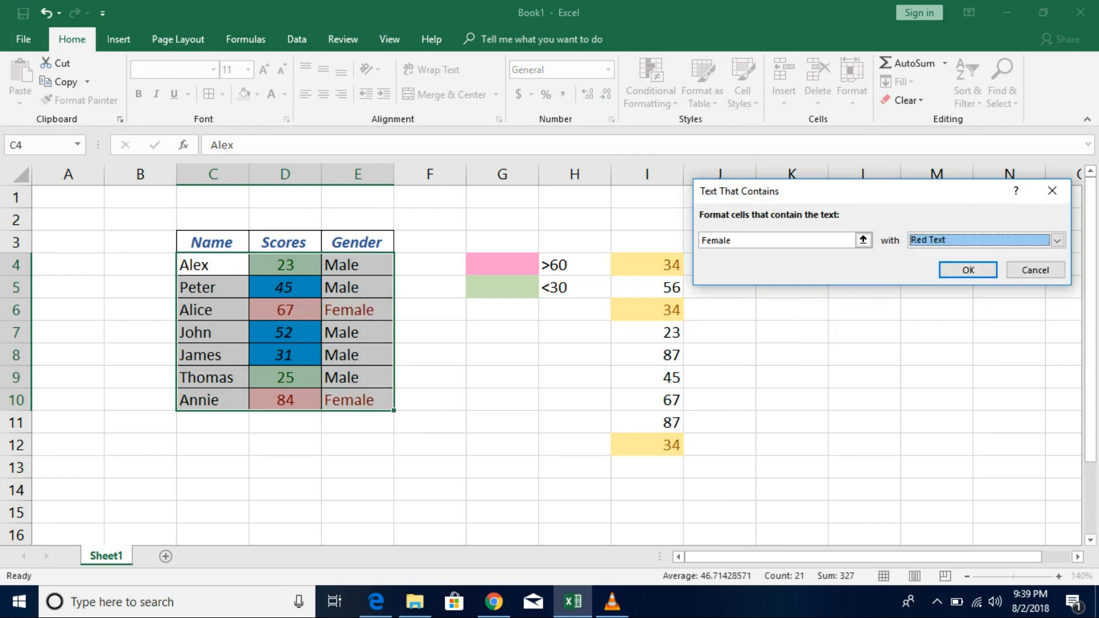
# Give the Text That Contains rule a custom format with a dark orange, bold italic font and apply it to the table
pyautogui.click(1057, 240)
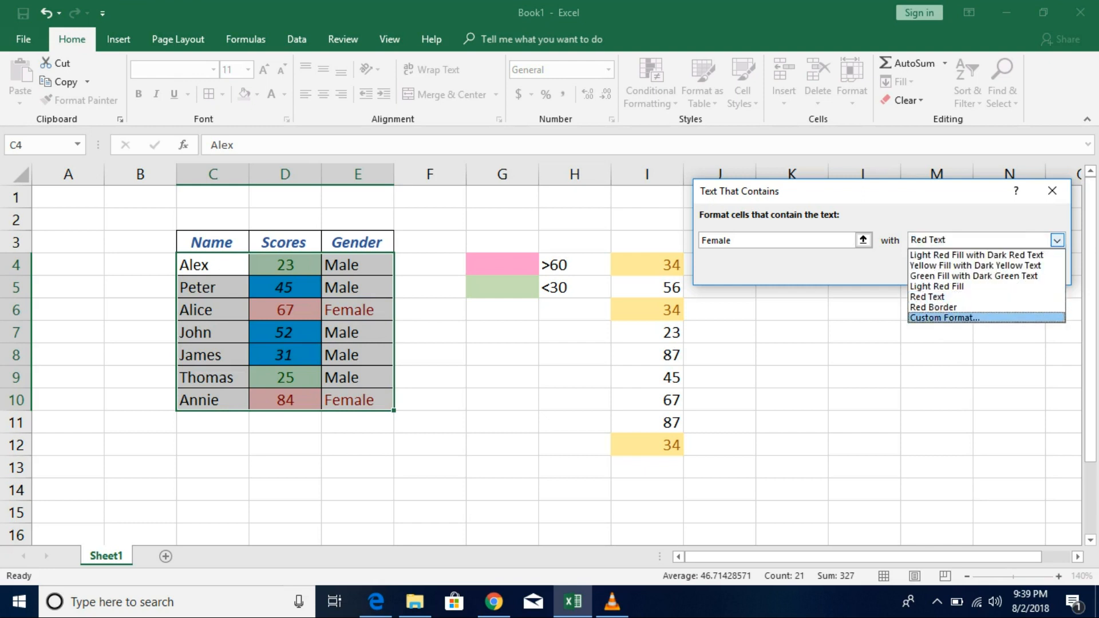
pyautogui.press('Return')
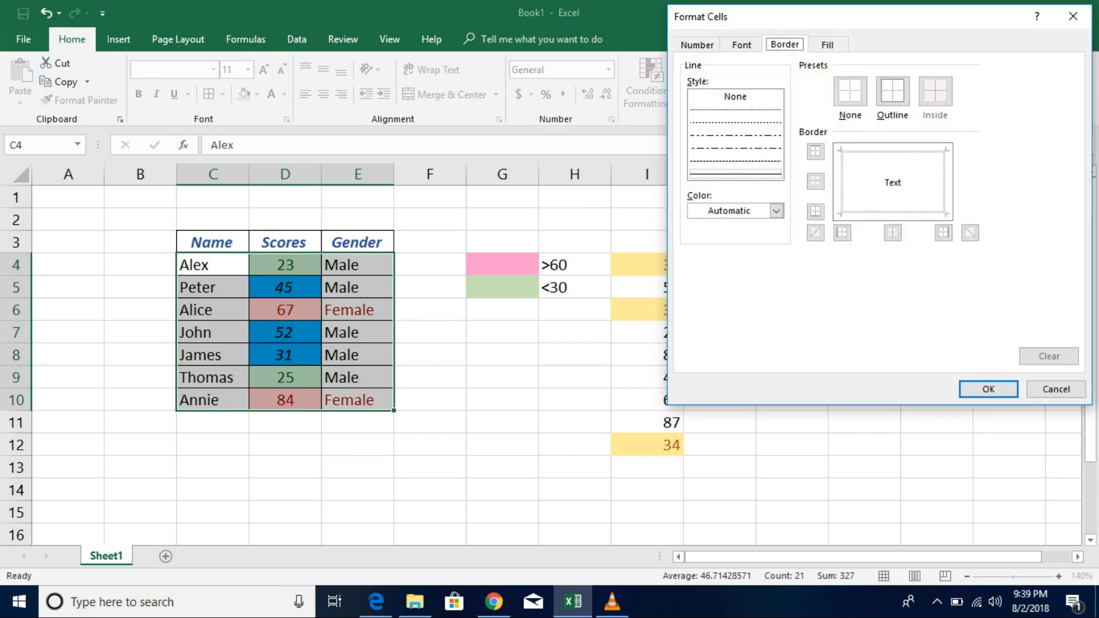
pyautogui.click(740, 44)
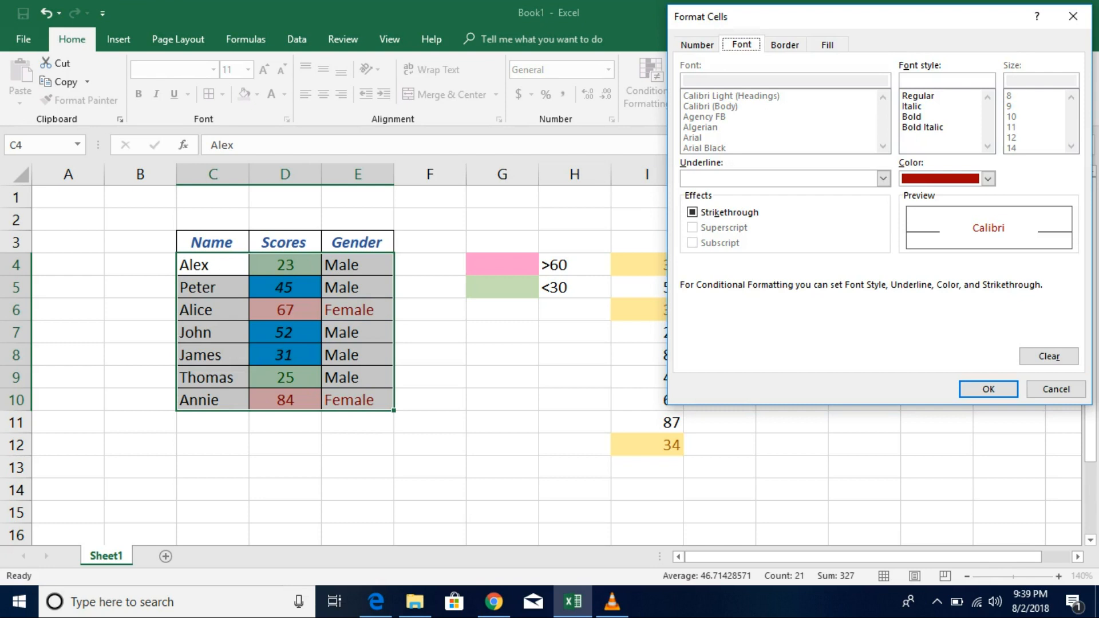
pyautogui.click(988, 179)
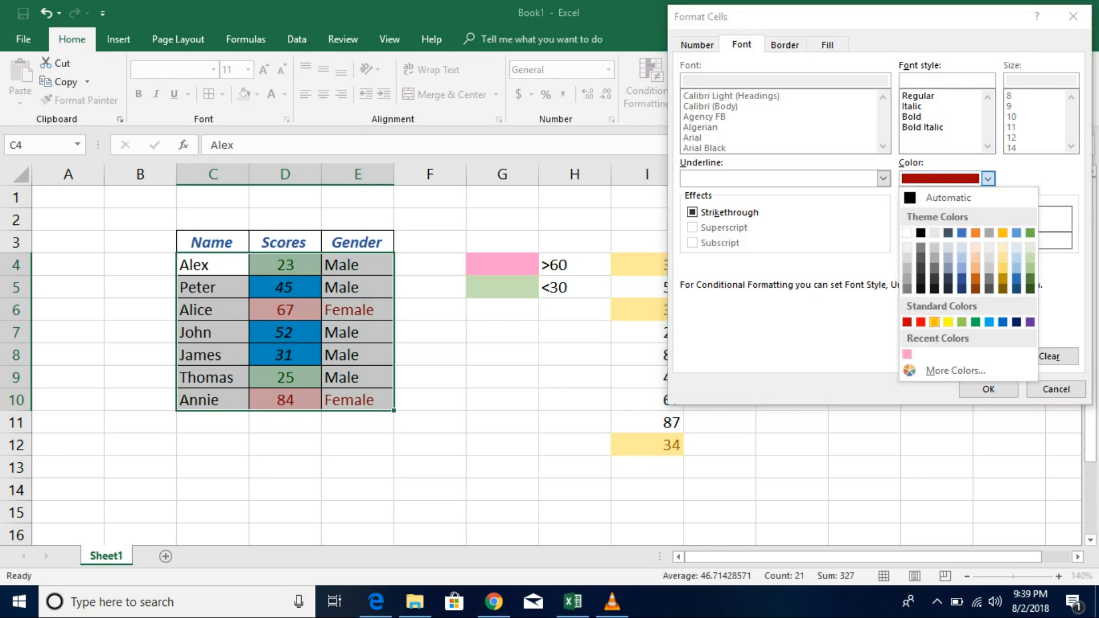
pyautogui.click(975, 279)
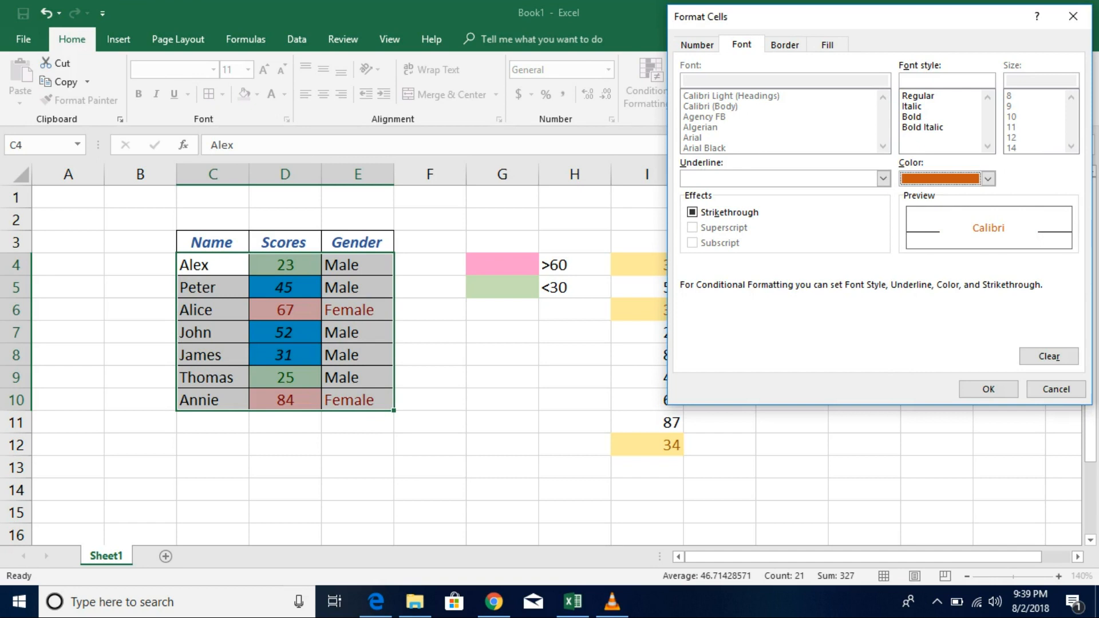
pyautogui.click(922, 128)
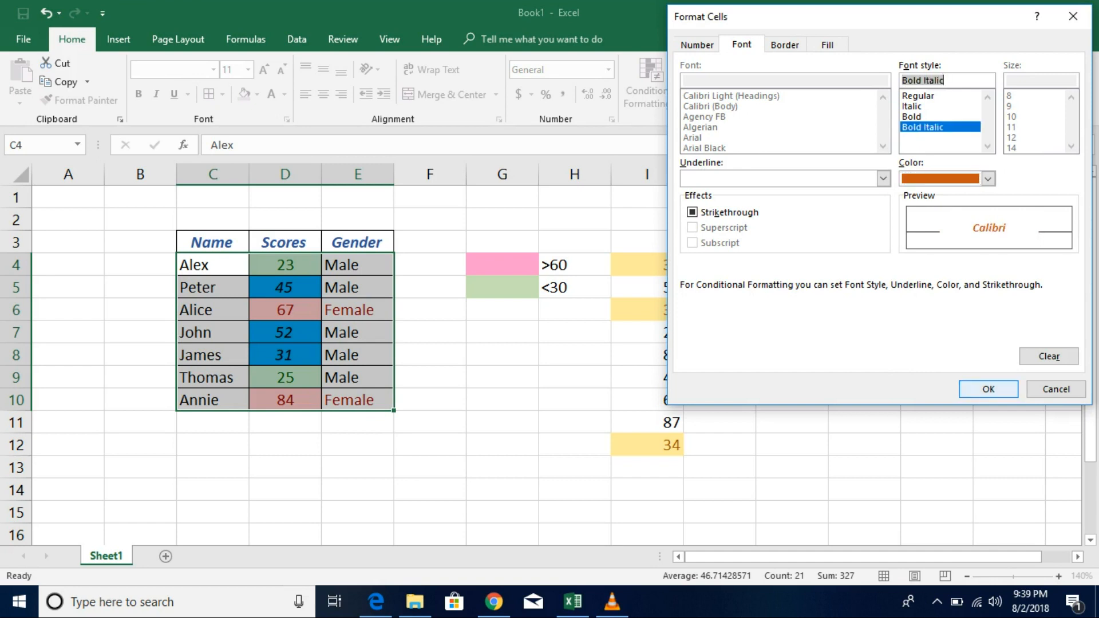
pyautogui.click(989, 389)
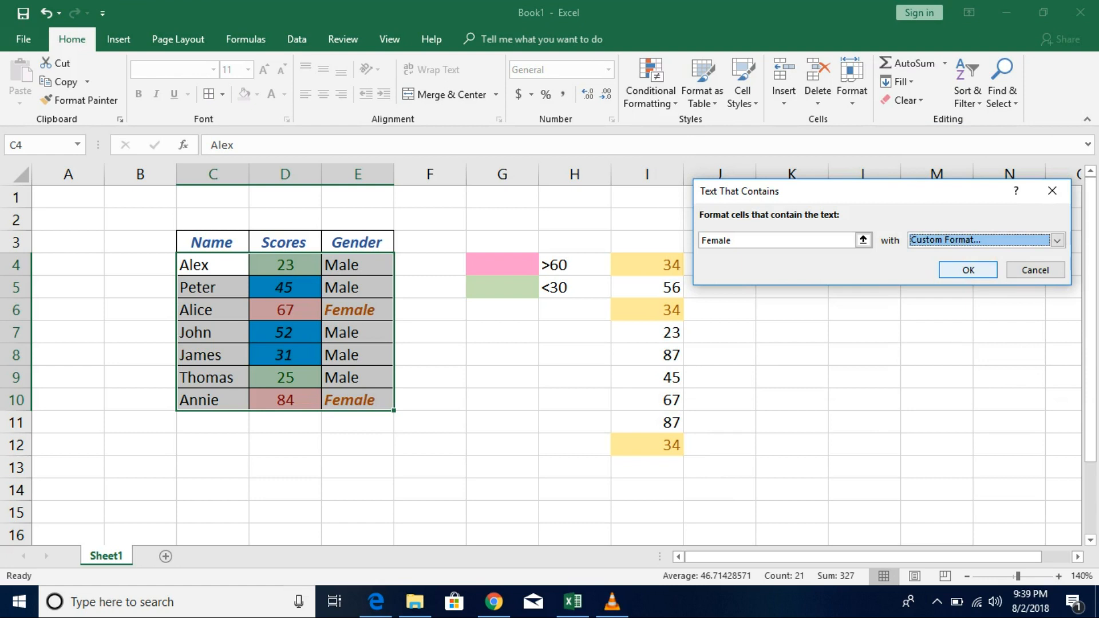
pyautogui.press('Return')
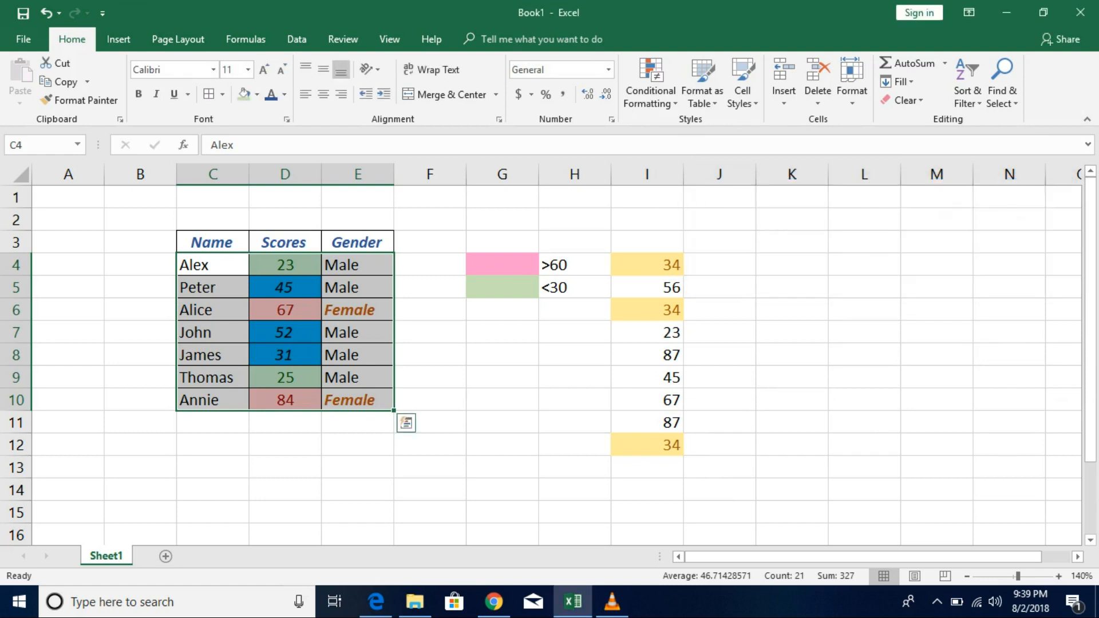
pyautogui.click(430, 378)
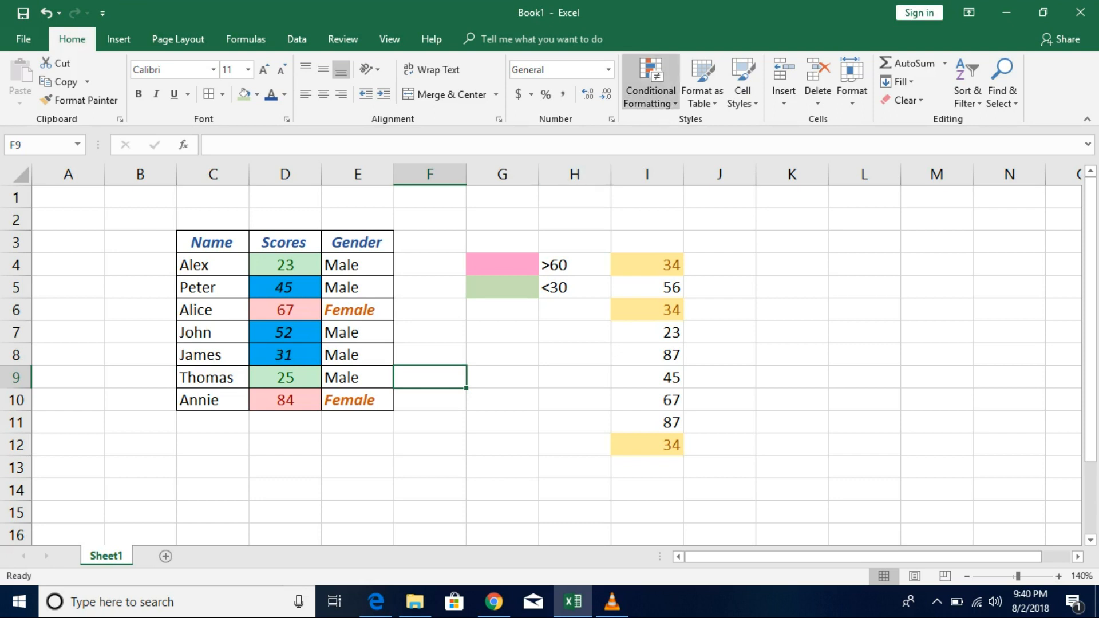
# Examine the Duplicate Values option among the highlight rules and the Remove Duplicates command among the data tools
pyautogui.click(650, 86)
pyautogui.moveTo(703, 130)
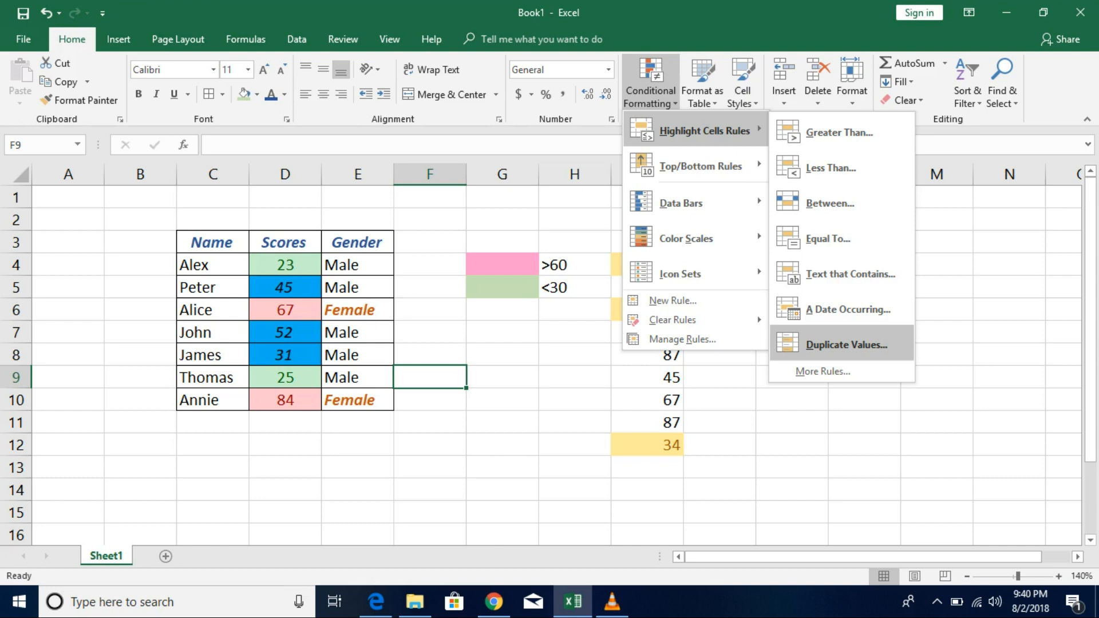
pyautogui.click(297, 40)
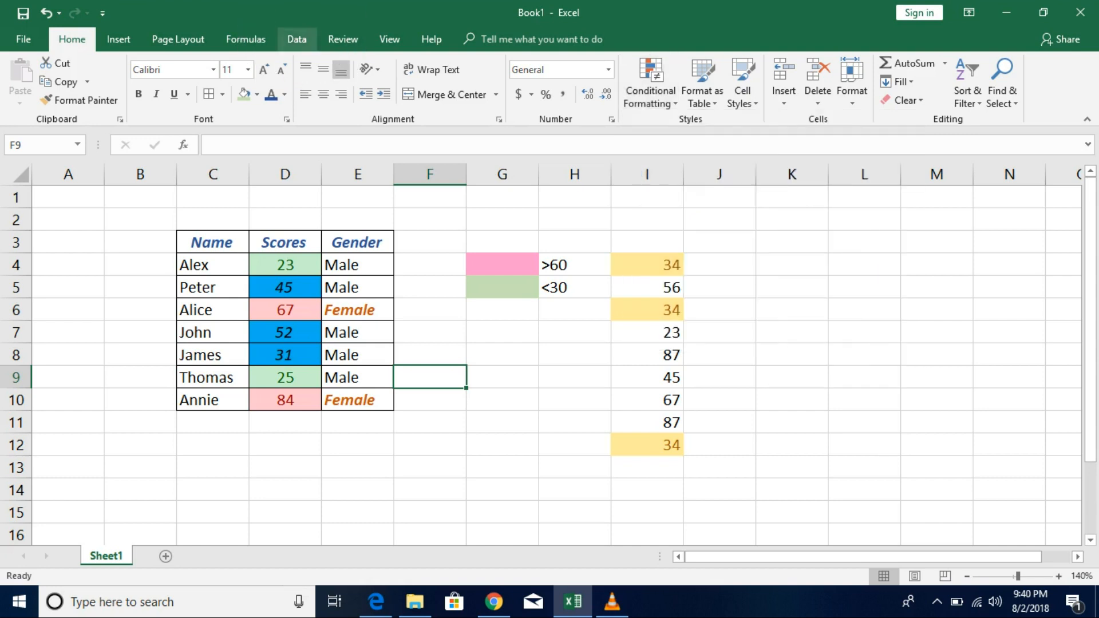
pyautogui.click(297, 40)
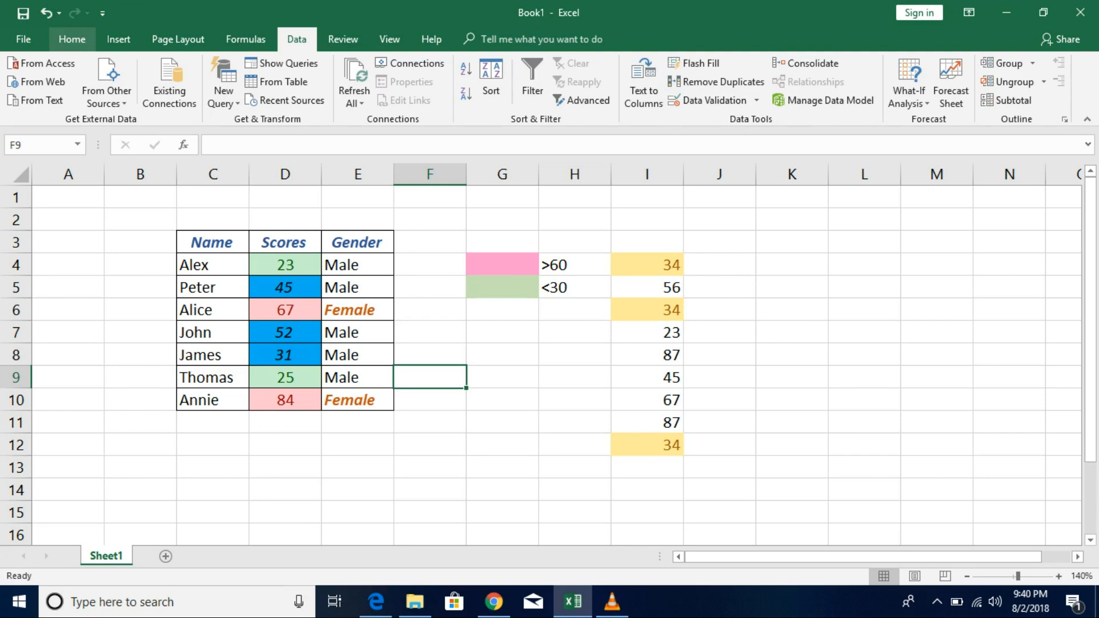
pyautogui.click(72, 39)
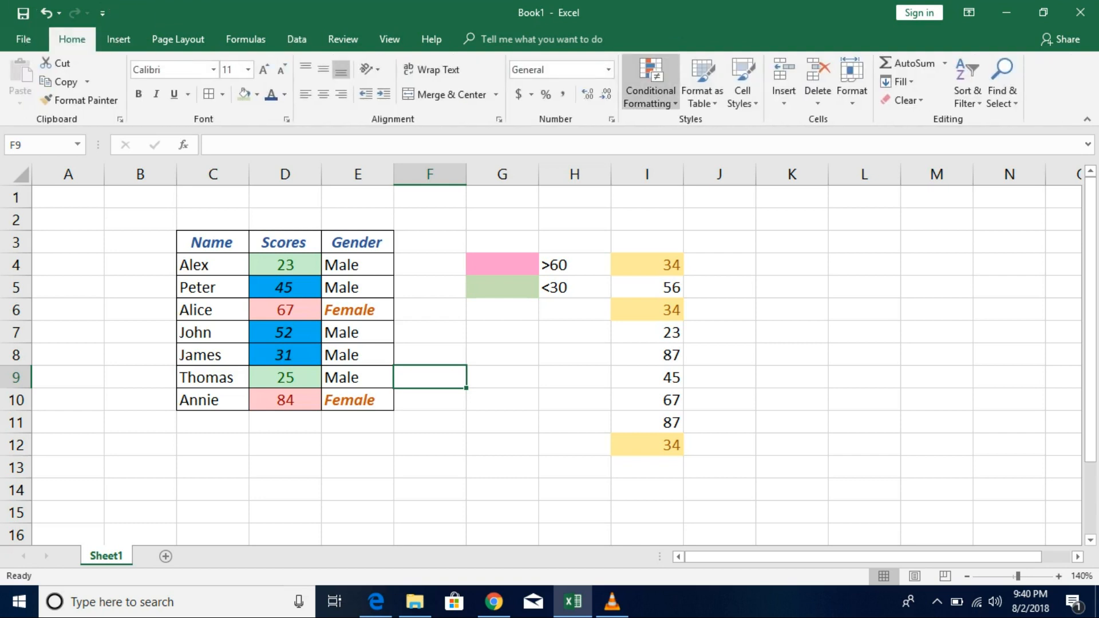
pyautogui.click(650, 83)
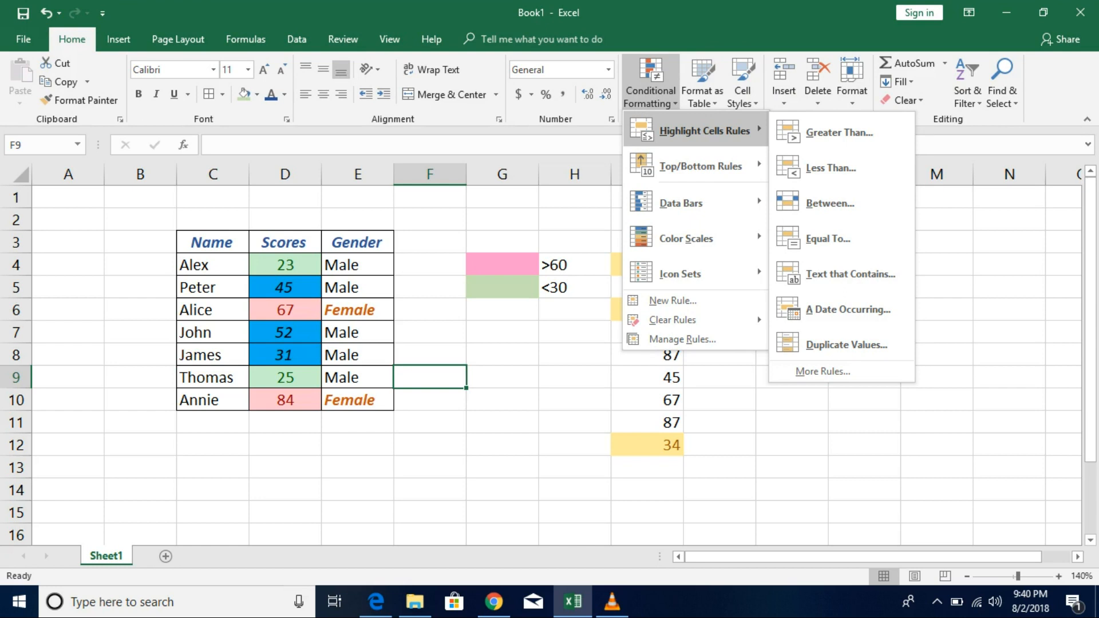
pyautogui.press('Escape')
pyautogui.press('Escape')
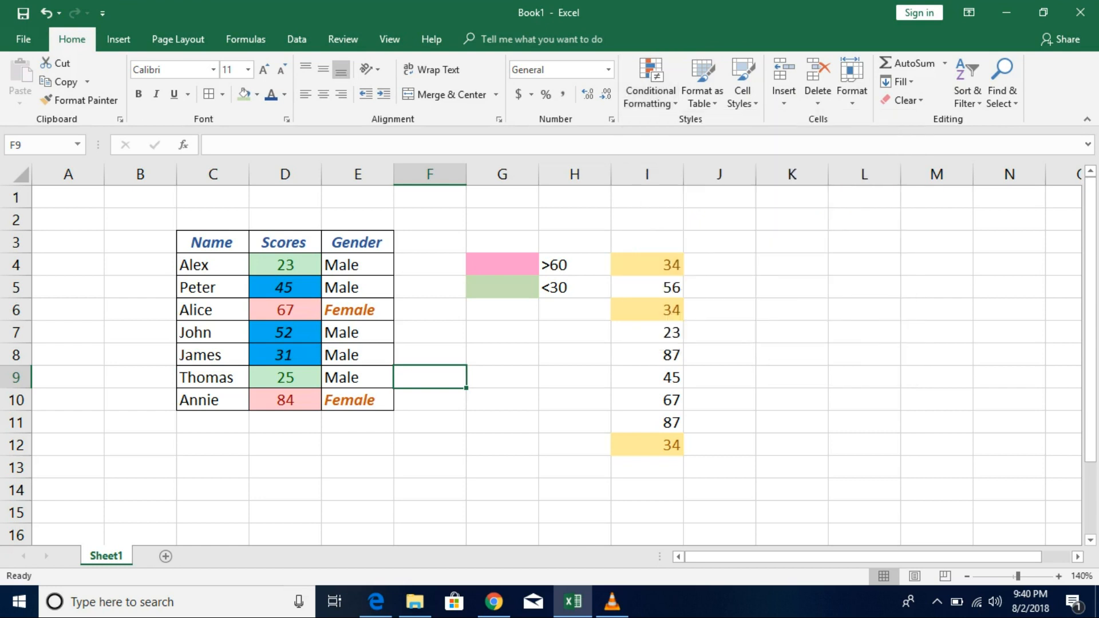
# Set up a Duplicate Values highlight rule for the Gender entries in E4:E10, choosing Custom Format for duplicates
pyautogui.click(212, 265)
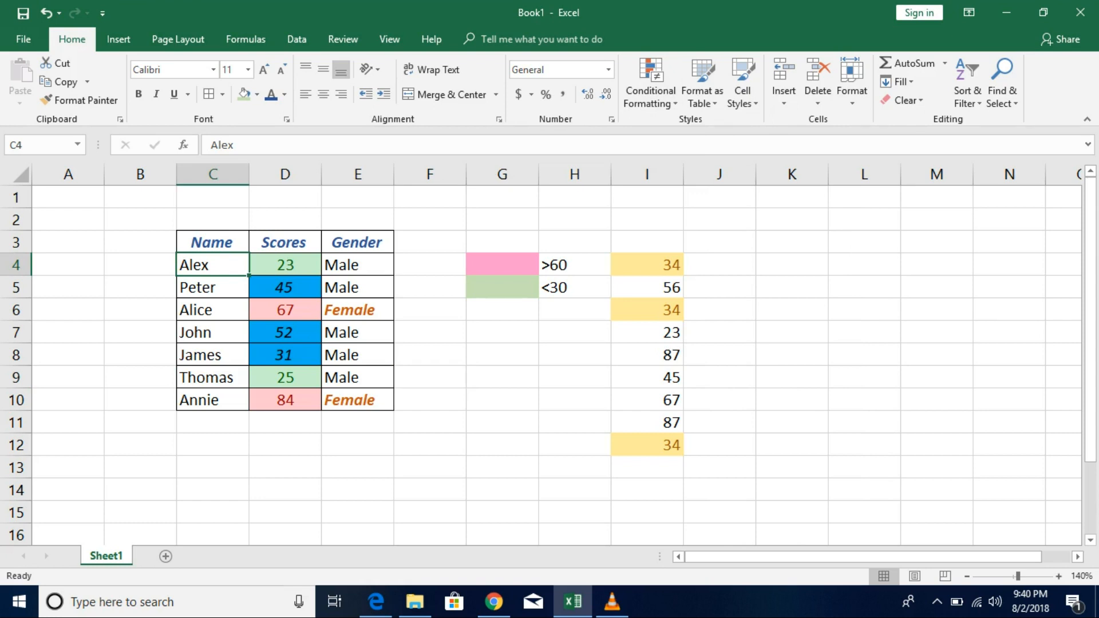
pyautogui.click(358, 265)
pyautogui.moveTo(358, 265); pyautogui.dragTo(358, 399)
pyautogui.click(650, 86)
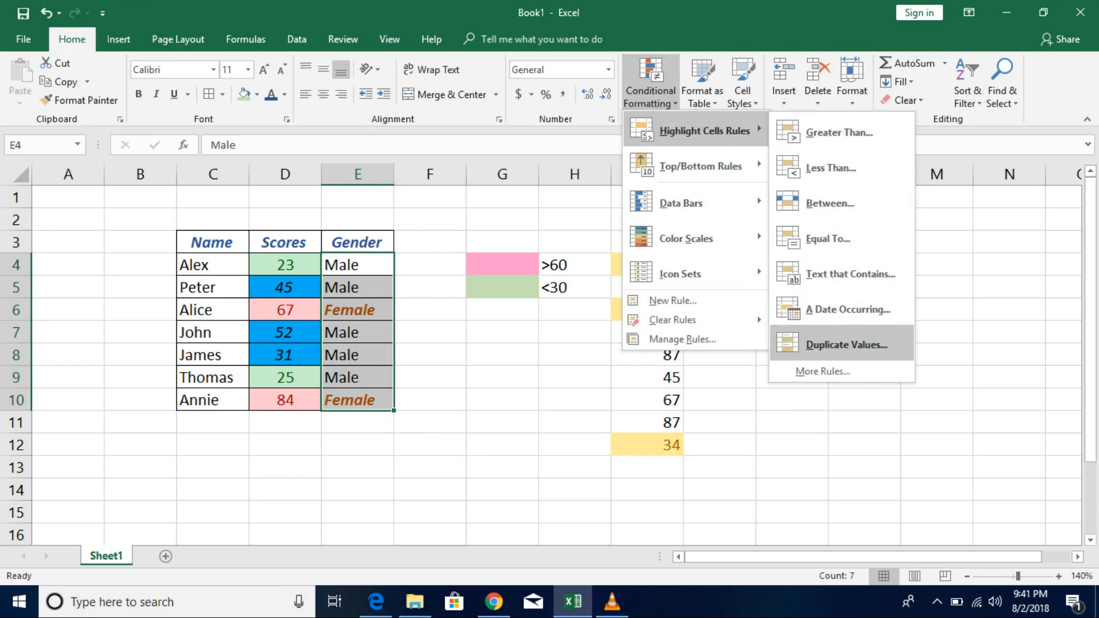
pyautogui.click(847, 344)
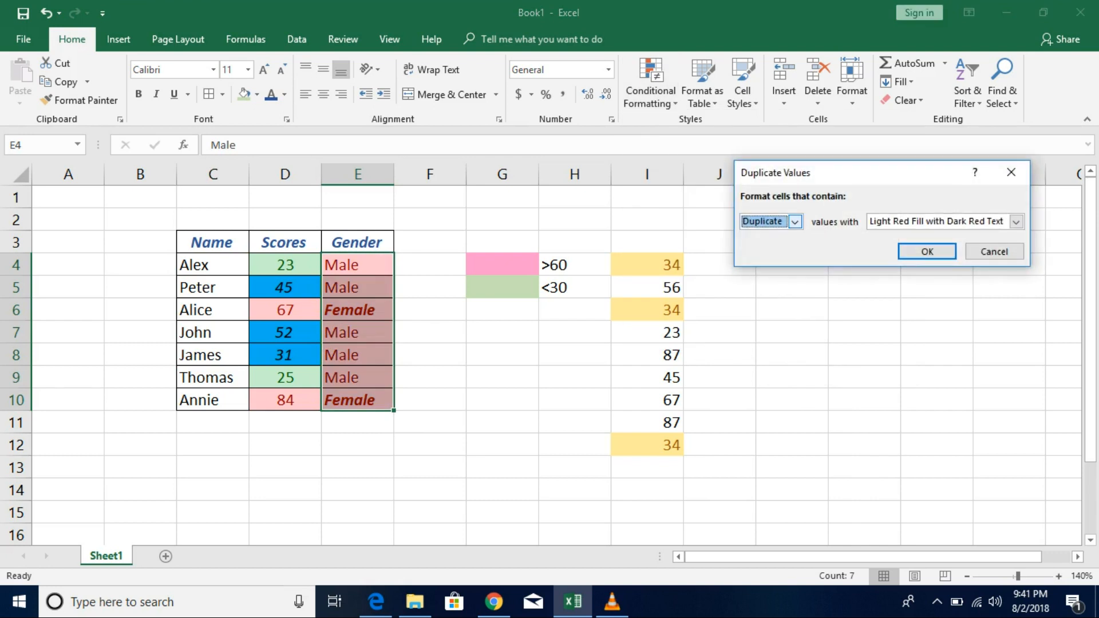
pyautogui.click(795, 222)
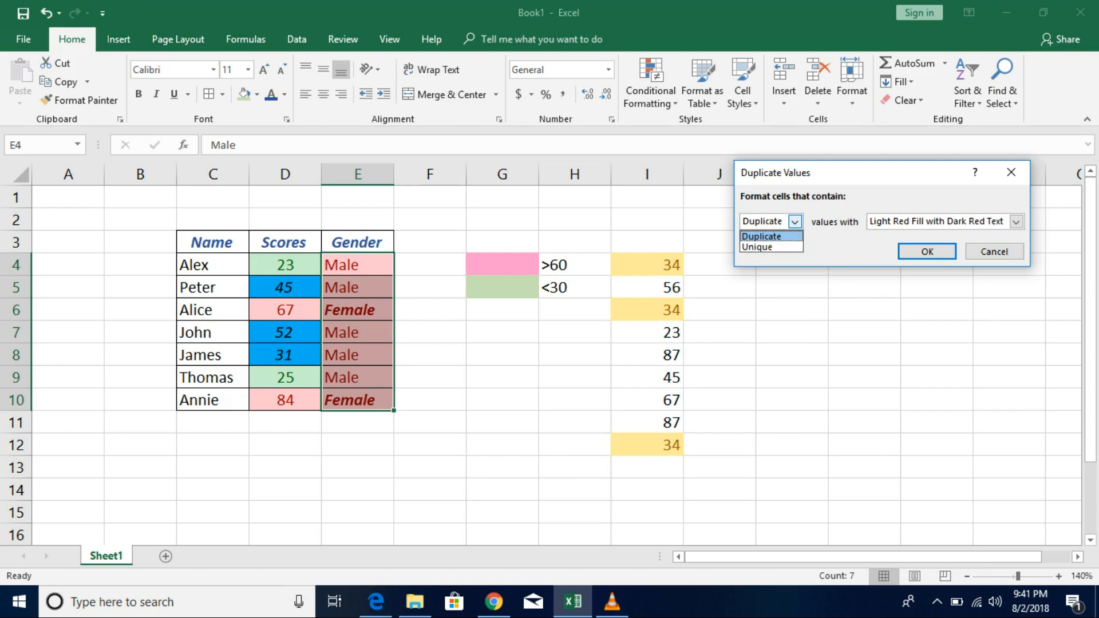
pyautogui.click(1016, 222)
pyautogui.click(1016, 222)
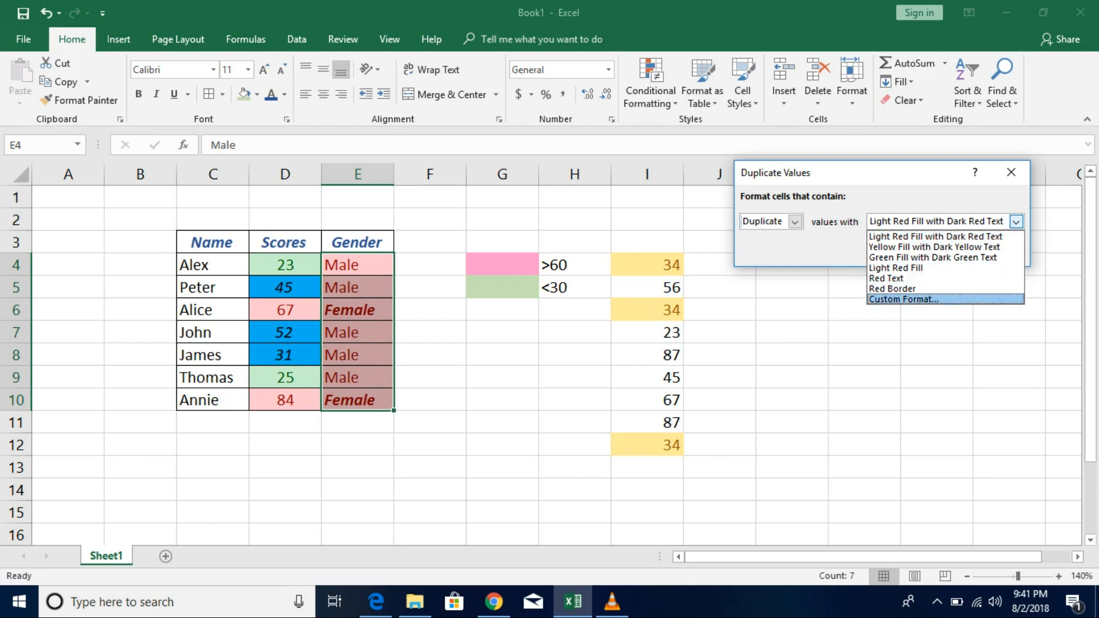
pyautogui.press('Return')
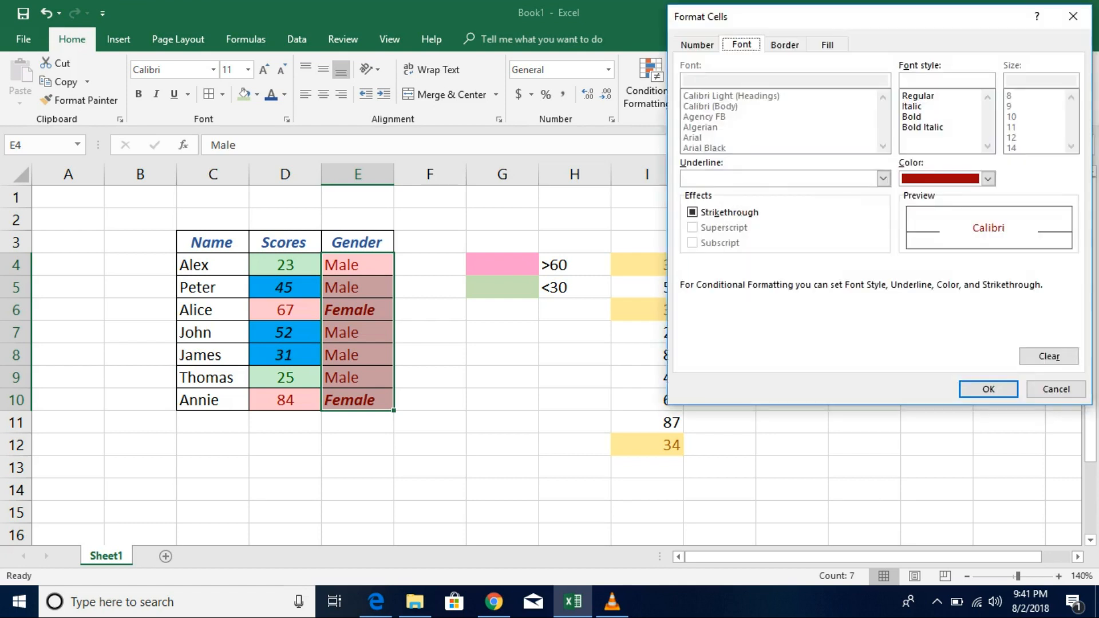
# Give the Duplicate Values rule a white font and black fill and apply it to the Gender entries
pyautogui.click(988, 179)
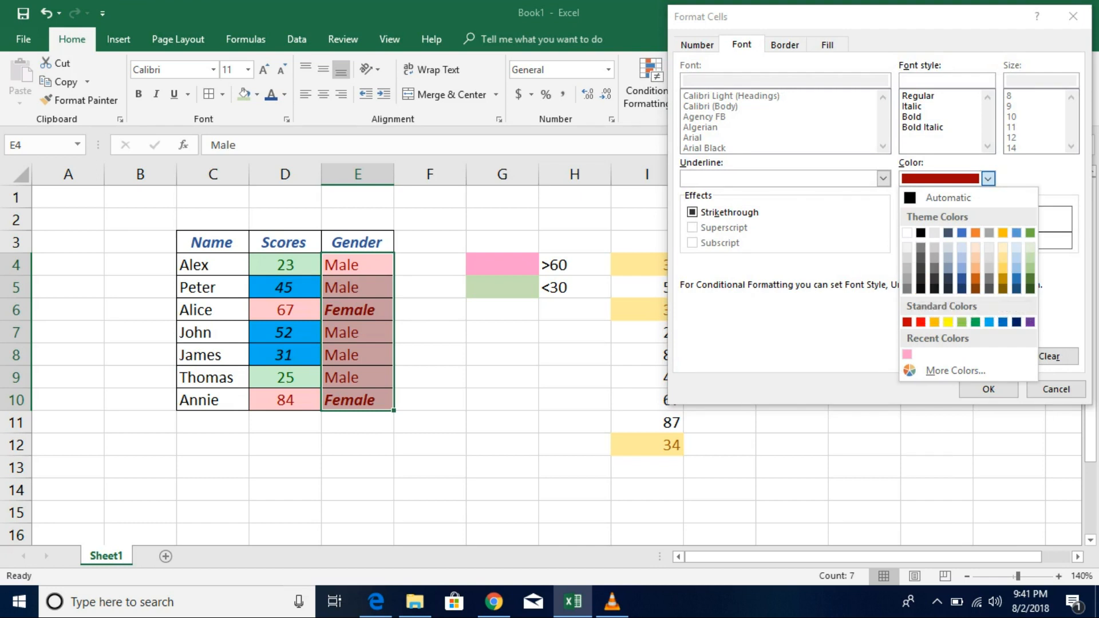
pyautogui.click(906, 232)
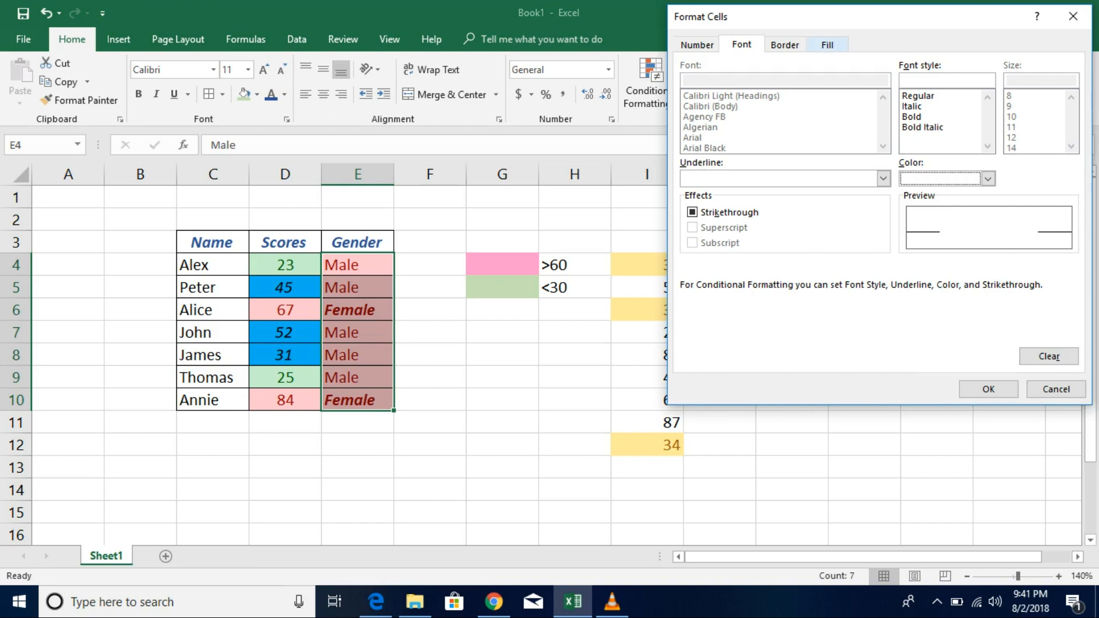
pyautogui.click(827, 45)
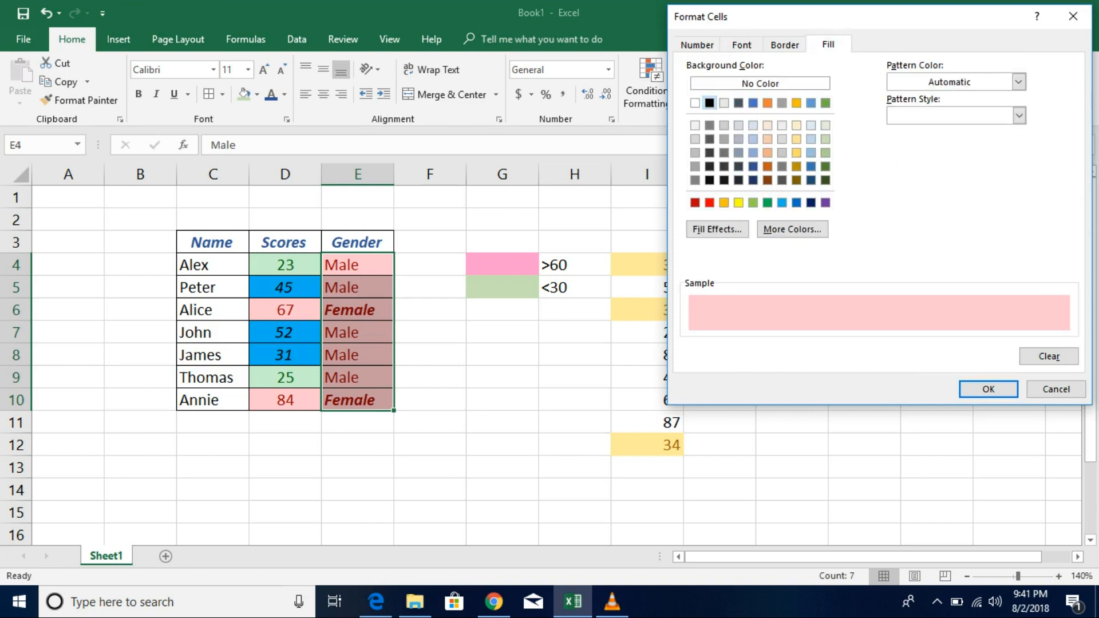
pyautogui.click(709, 102)
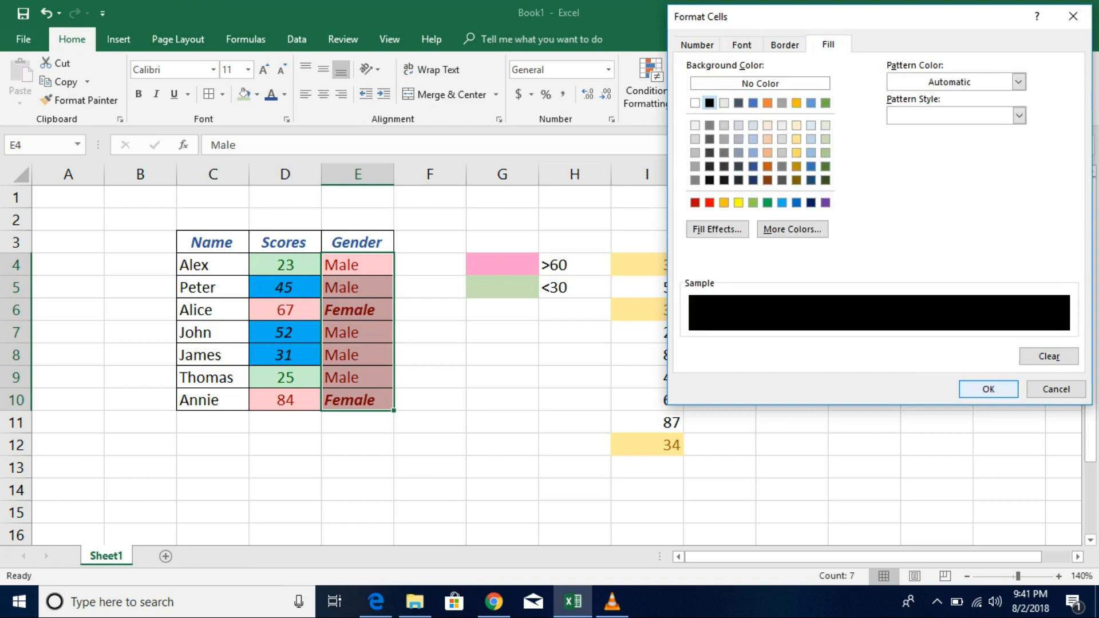
pyautogui.click(989, 388)
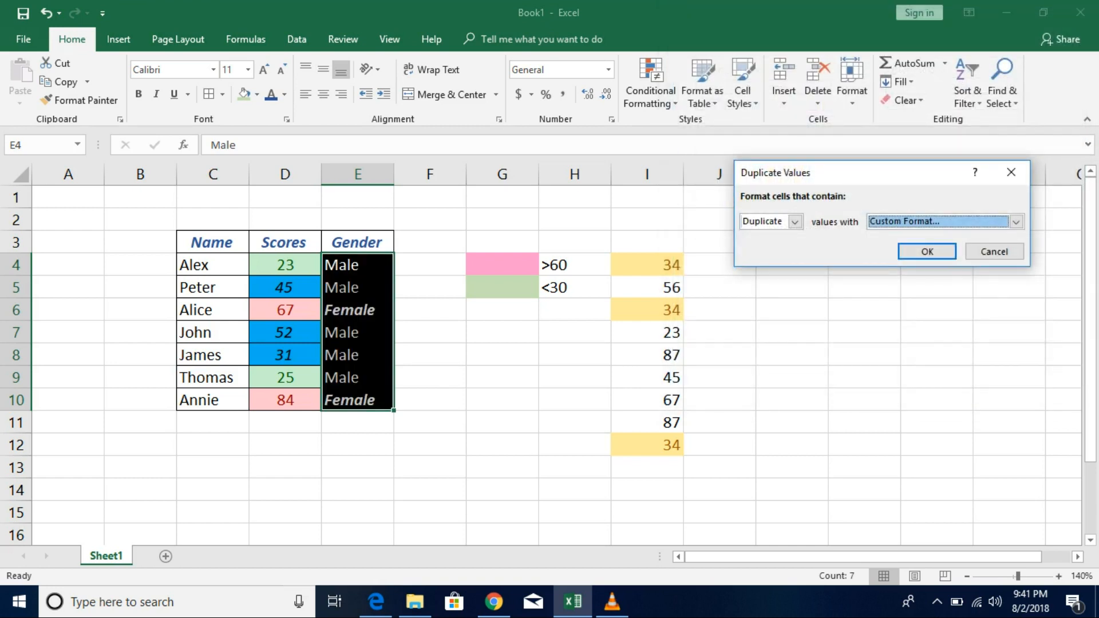
pyautogui.click(927, 252)
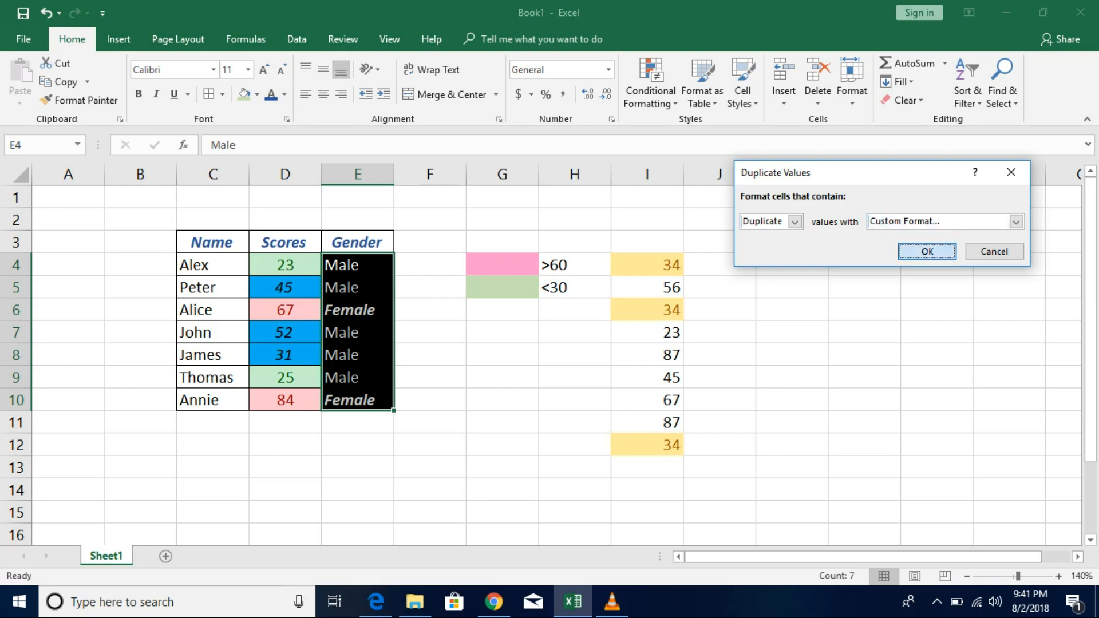
pyautogui.click(502, 310)
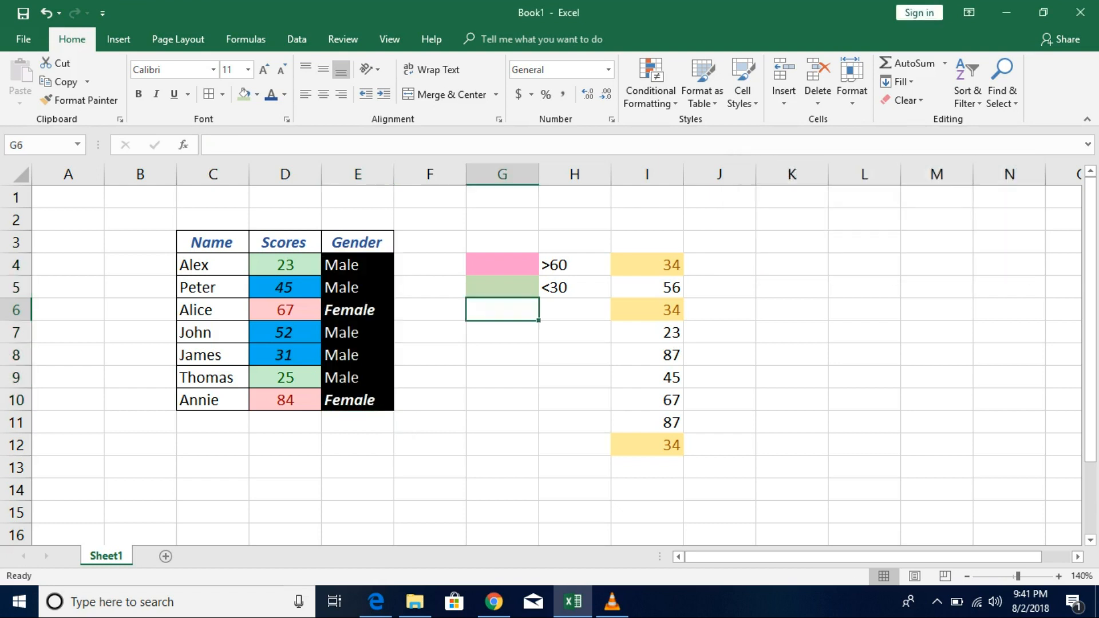
# Change the last Gender entry in E10 to Male
pyautogui.moveTo(358, 265); pyautogui.dragTo(358, 310)
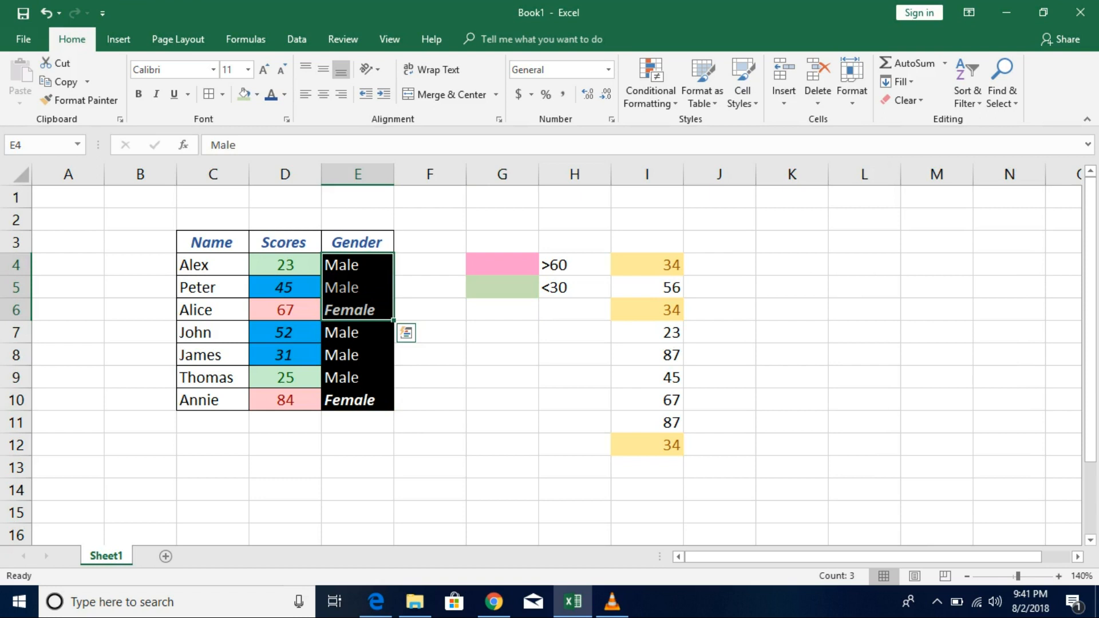
pyautogui.click(358, 400)
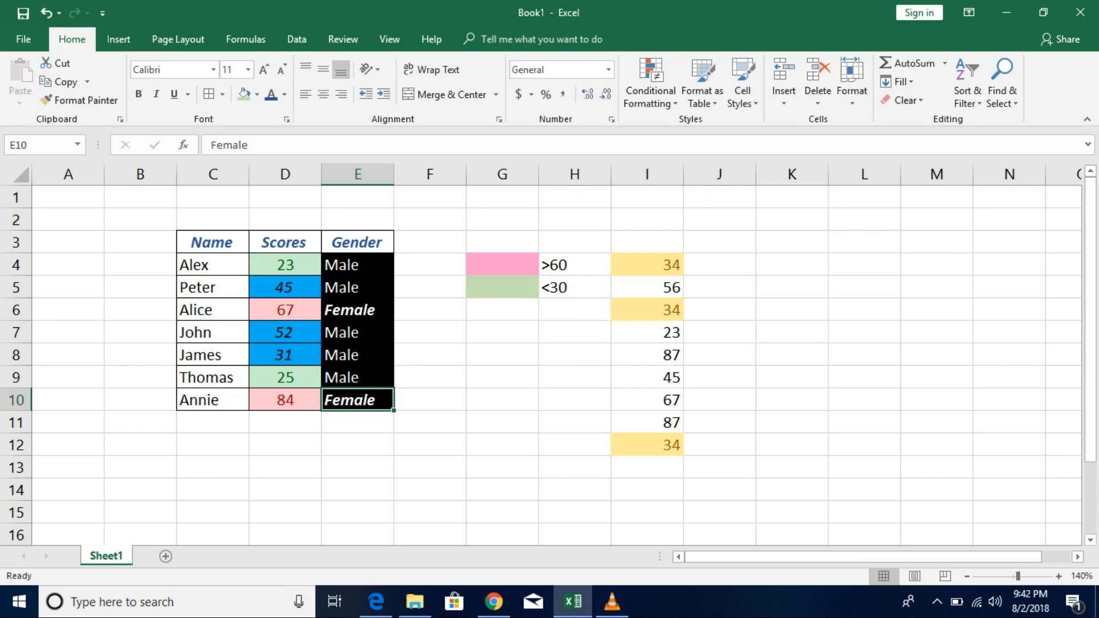
pyautogui.write('Male')
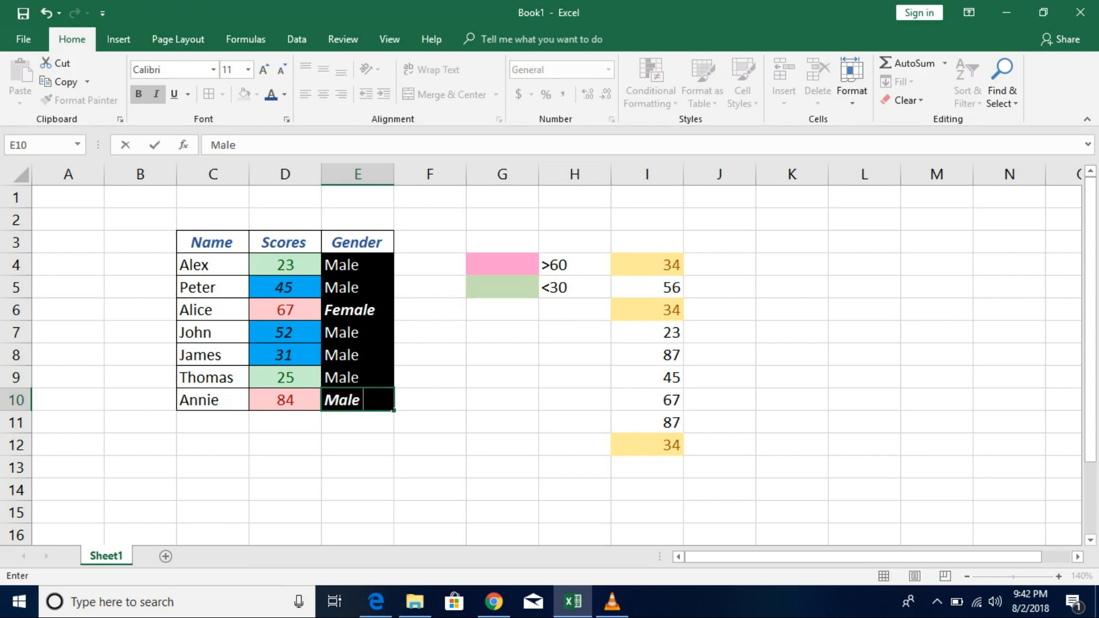
pyautogui.press('Return')
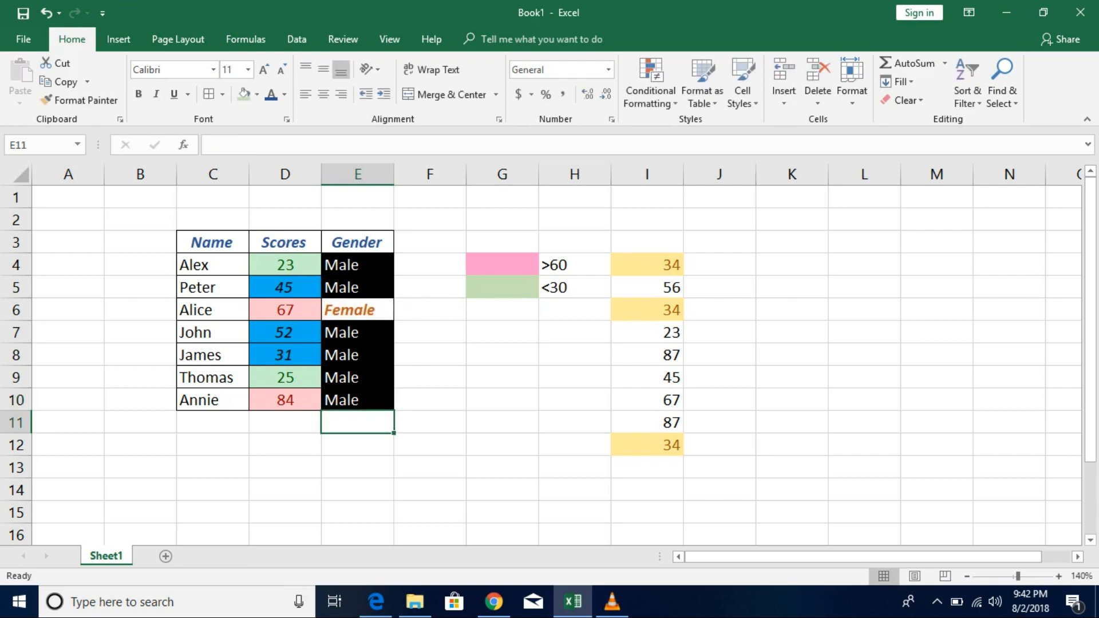
pyautogui.press('Up')
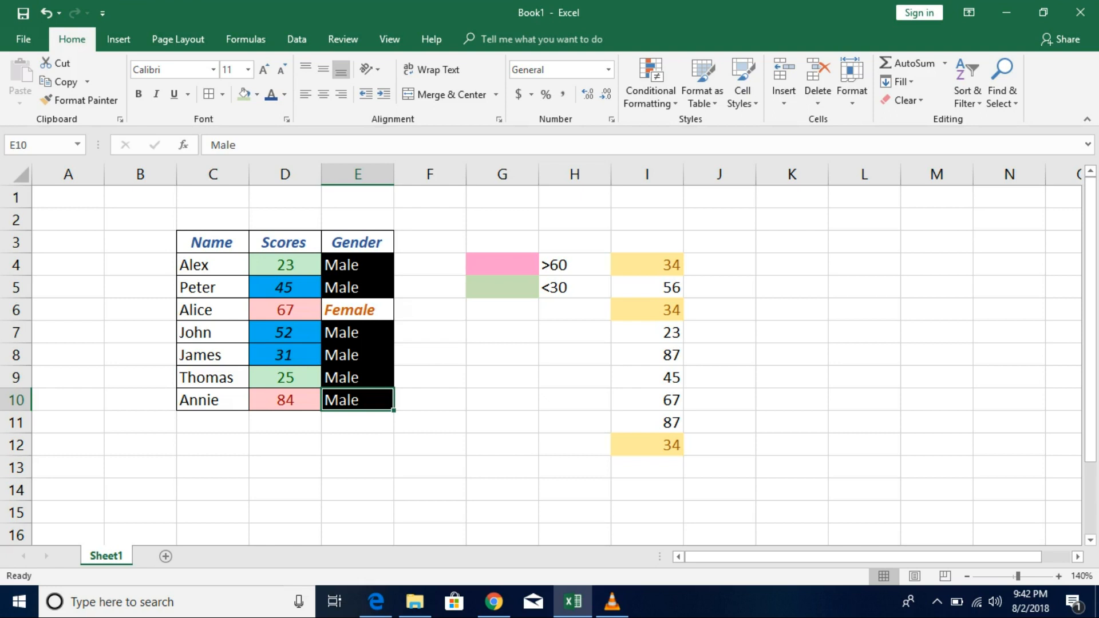
# Change the number in I9 to 34
pyautogui.click(647, 377)
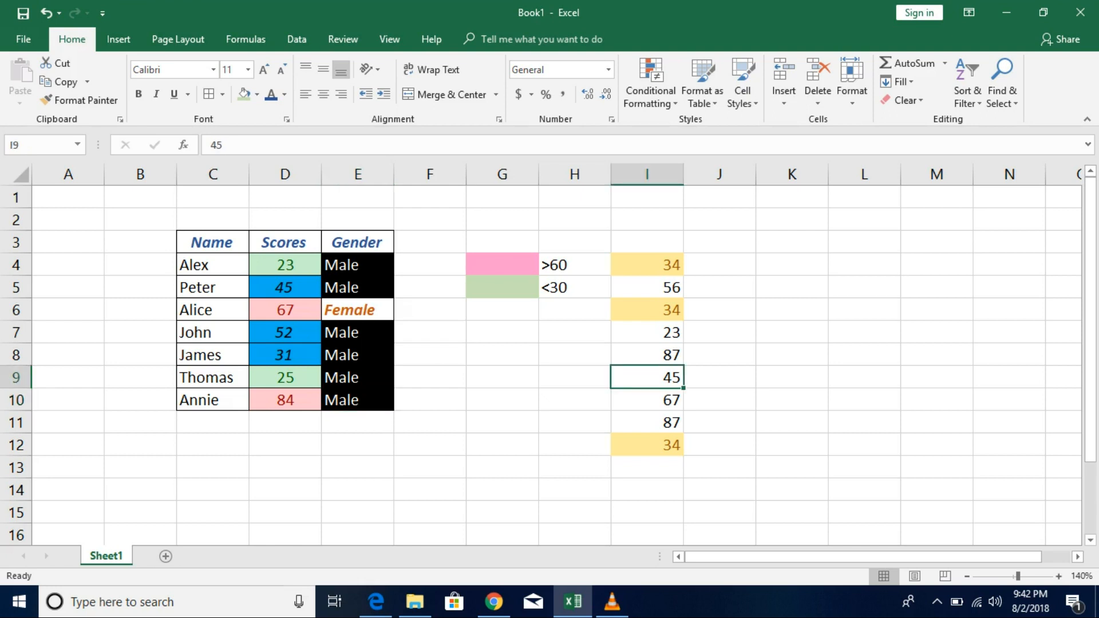
pyautogui.write('34')
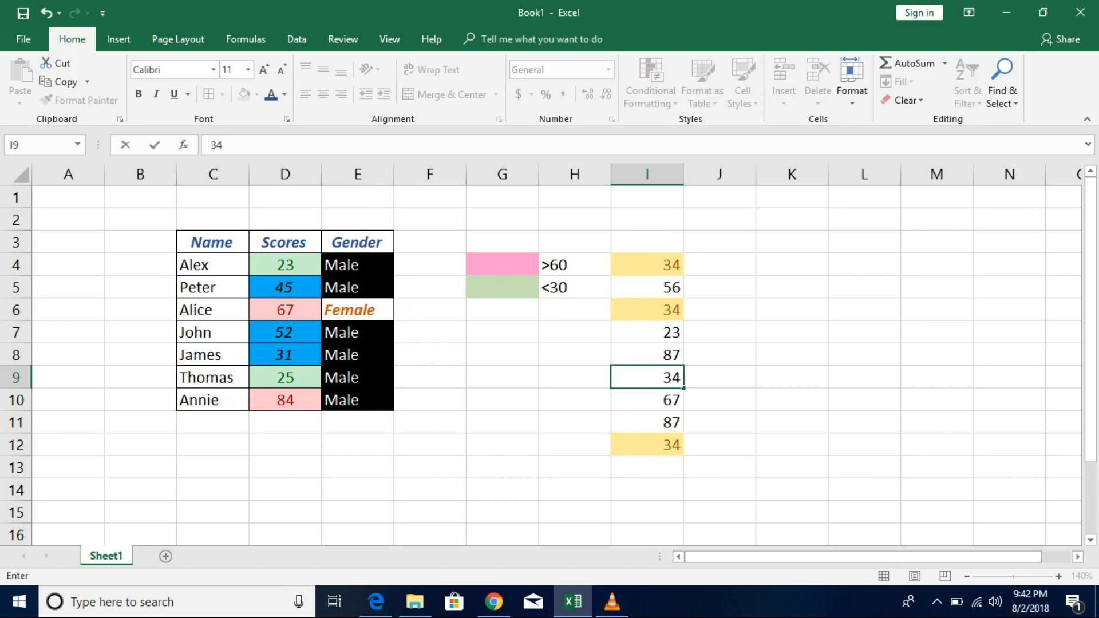
pyautogui.press('Return')
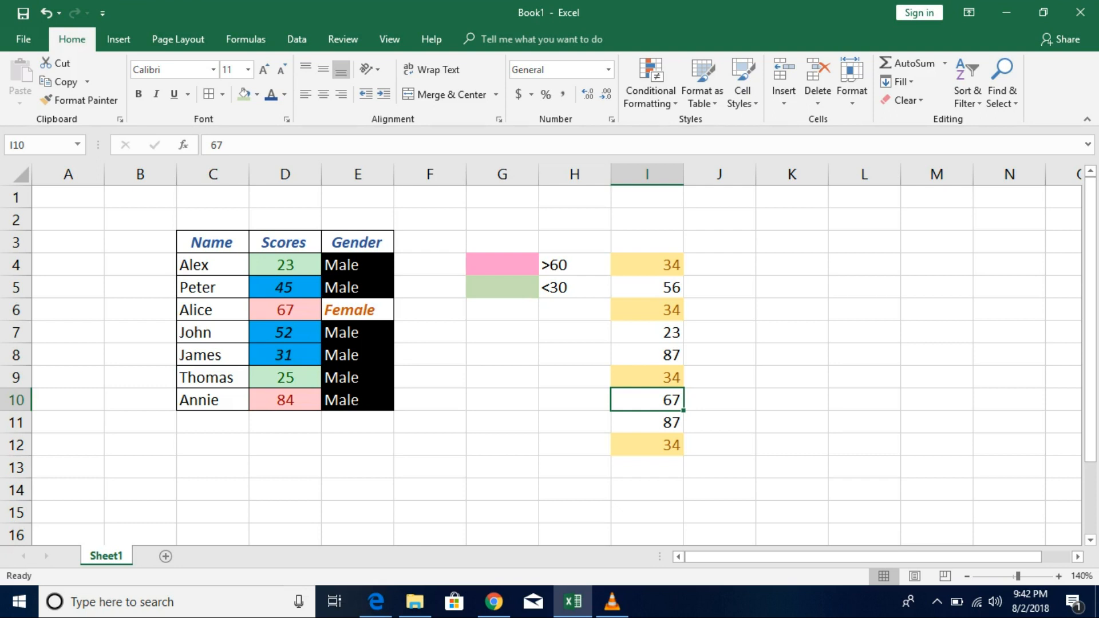
pyautogui.click(650, 92)
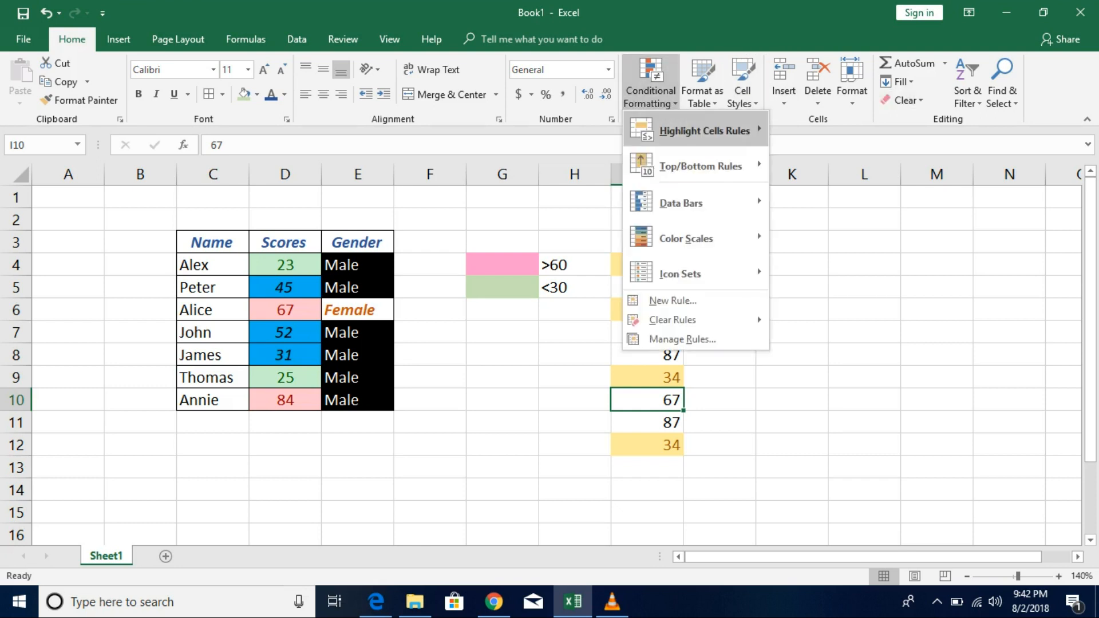
pyautogui.moveTo(704, 131)
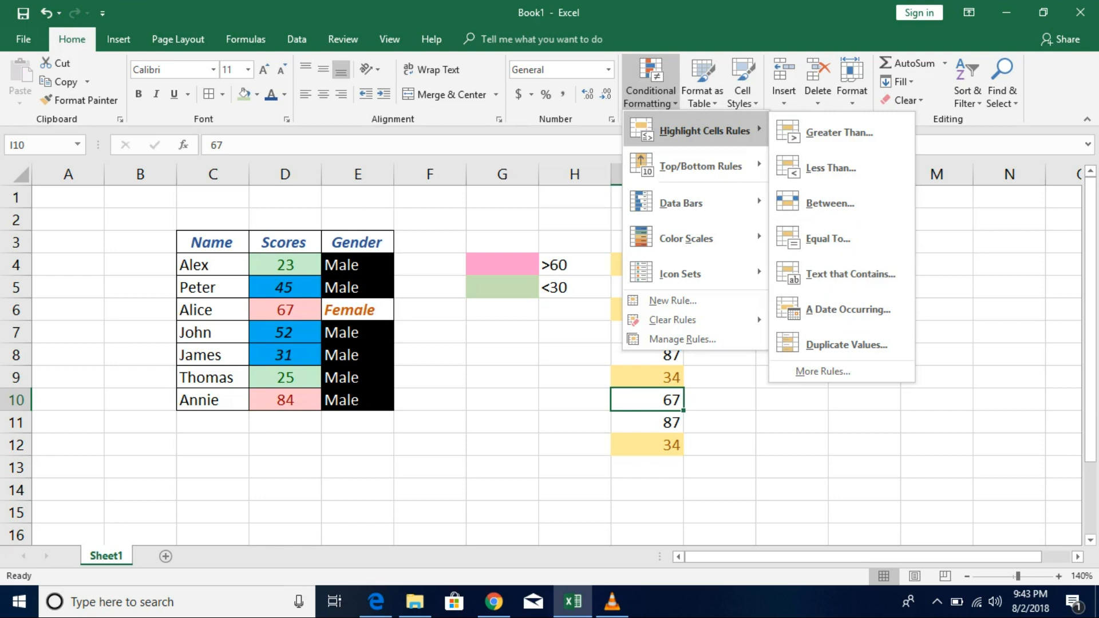
pyautogui.click(976, 312)
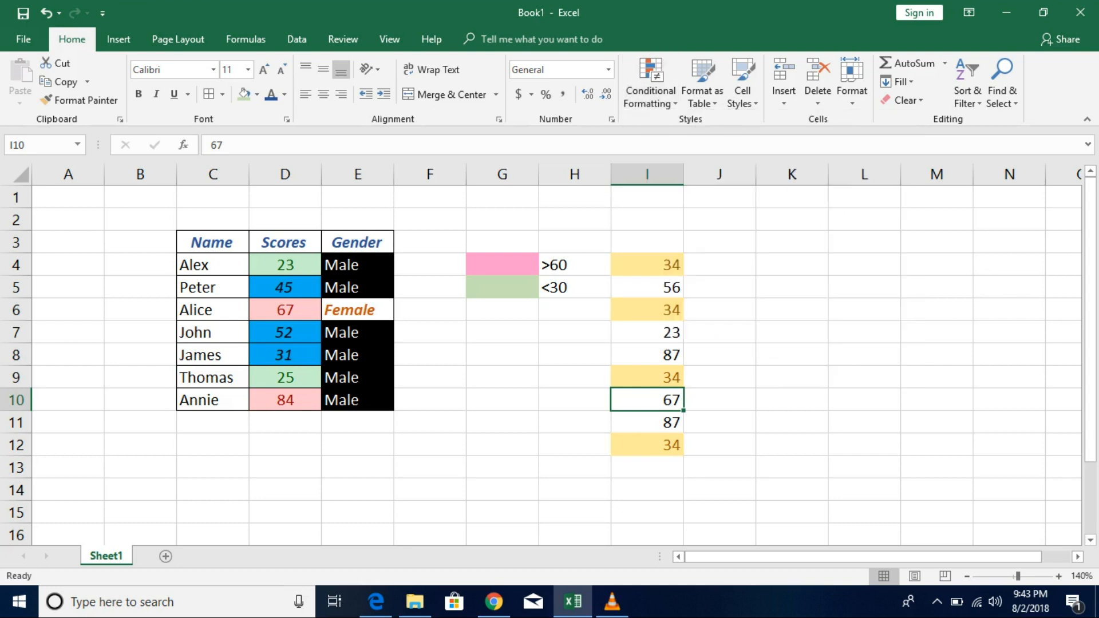
# Enter the date 1/1/2018 in K4 and fill the series down to K12, ending with 1/9/2018
pyautogui.click(792, 264)
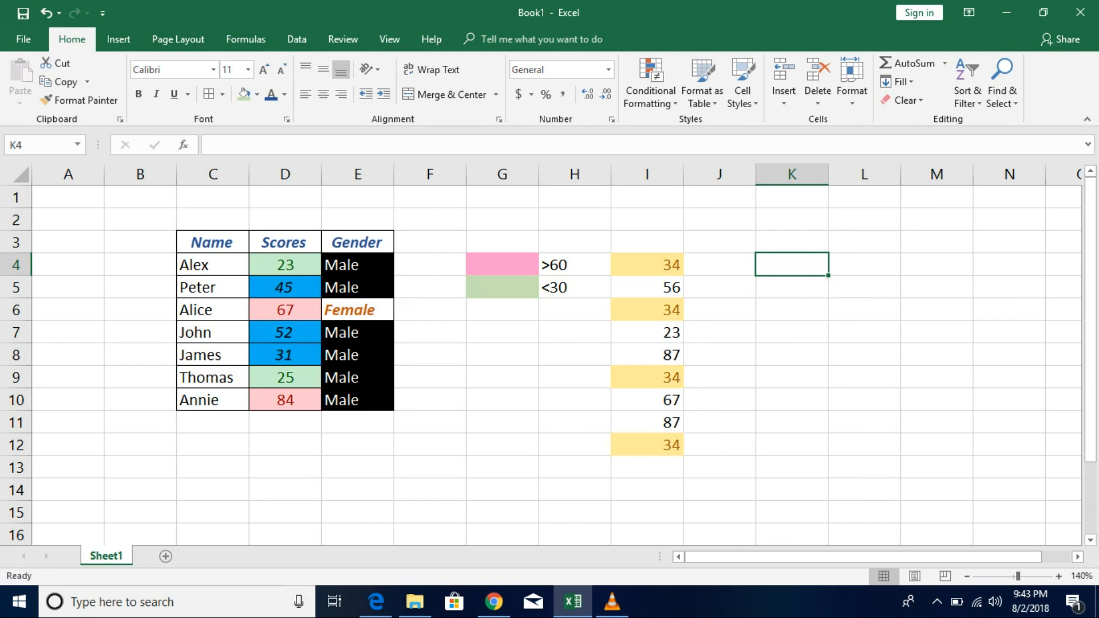
pyautogui.write('1/1/')
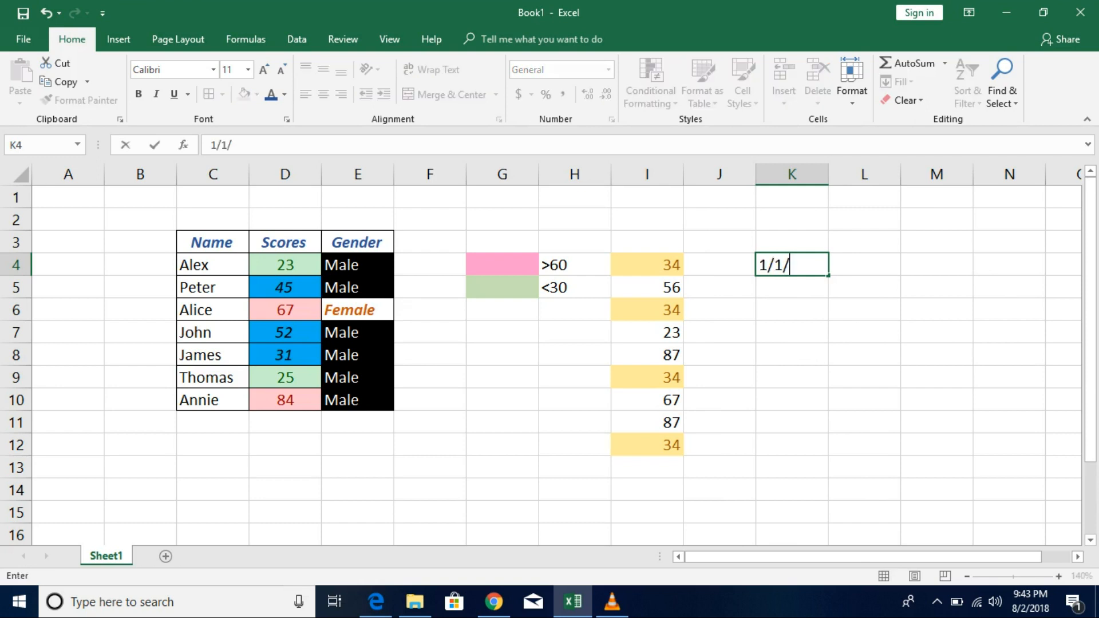
pyautogui.write('2018')
pyautogui.press('Return')
pyautogui.press('Up')
pyautogui.moveTo(828, 275); pyautogui.dragTo(828, 455)
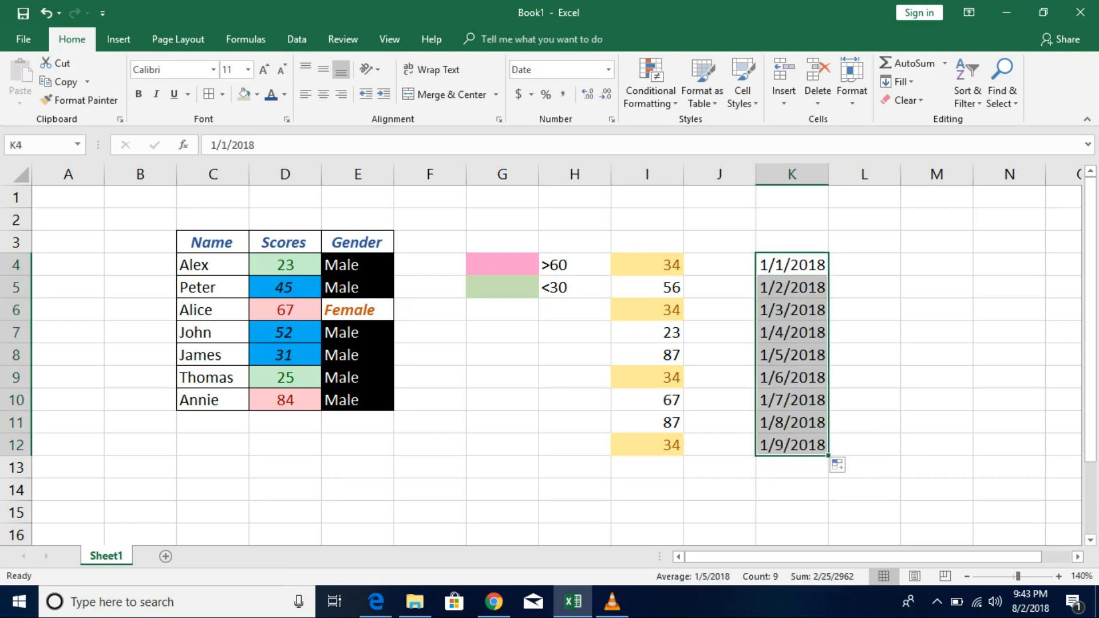
pyautogui.click(936, 422)
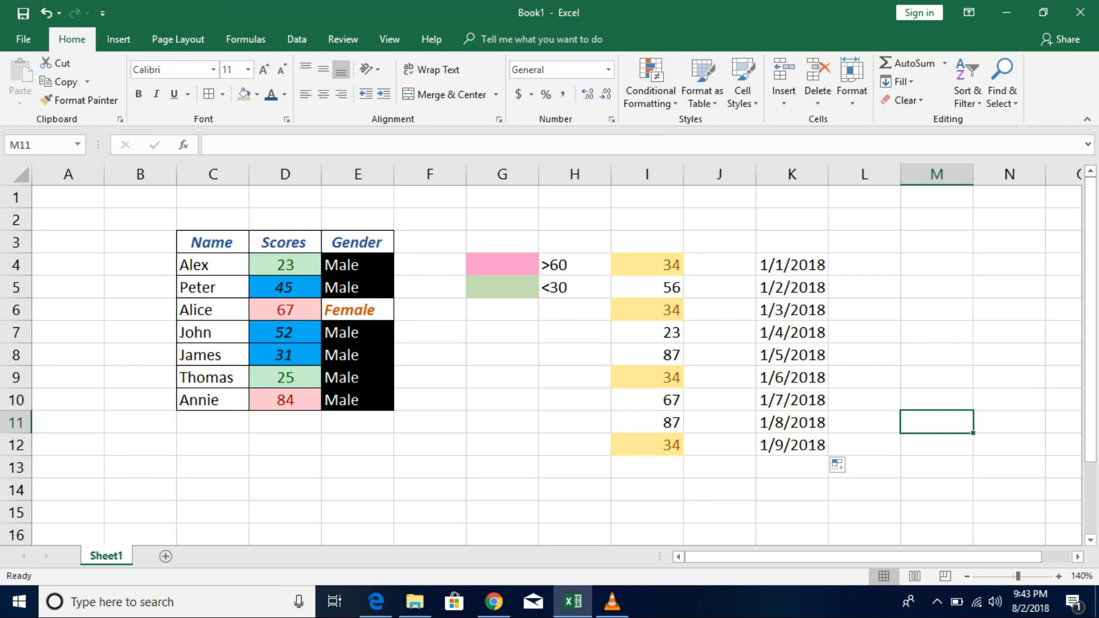
pyautogui.moveTo(791, 265); pyautogui.dragTo(791, 446)
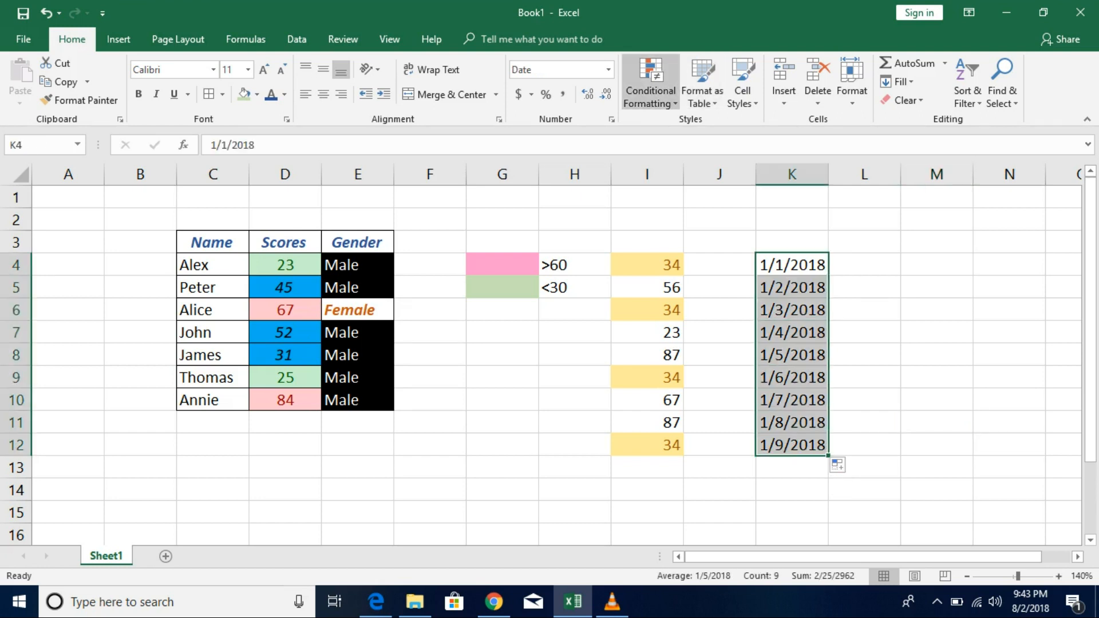
pyautogui.click(650, 86)
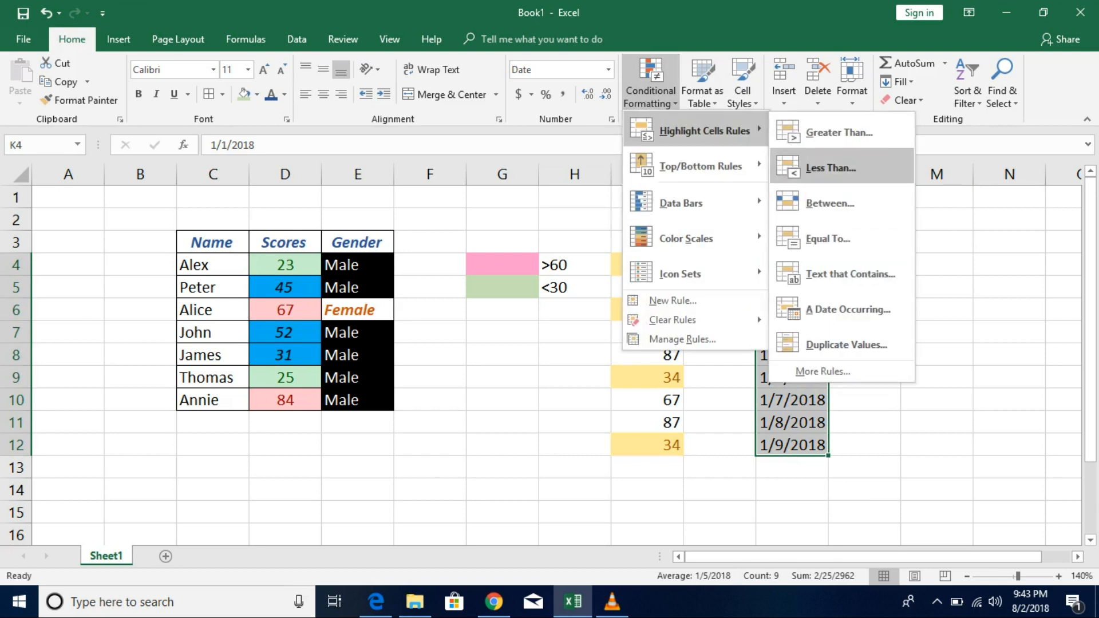
pyautogui.click(847, 309)
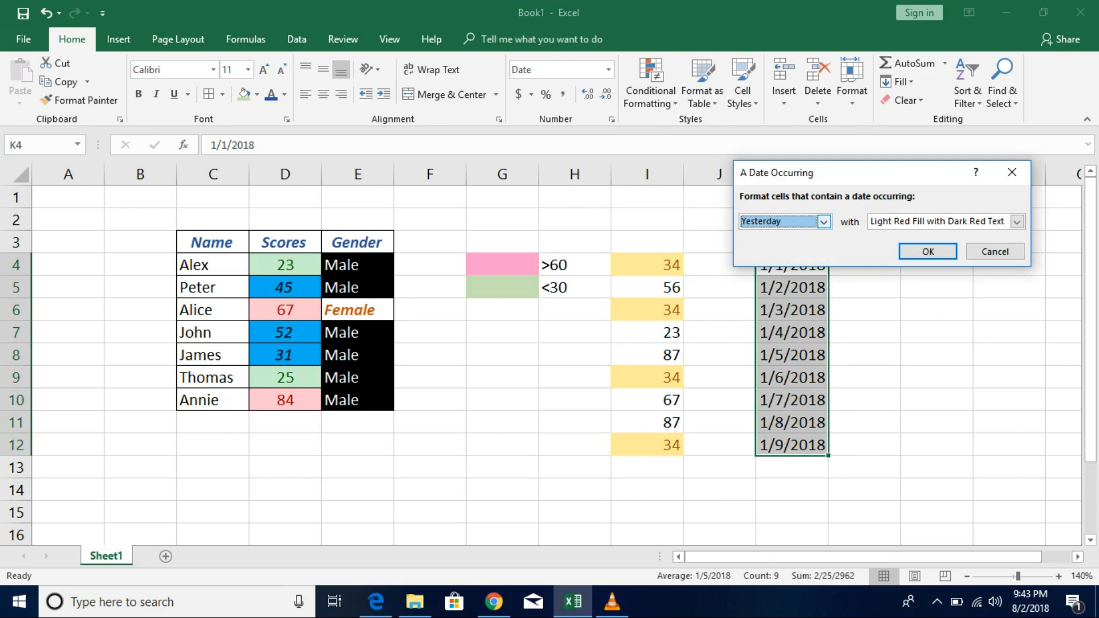
pyautogui.click(824, 222)
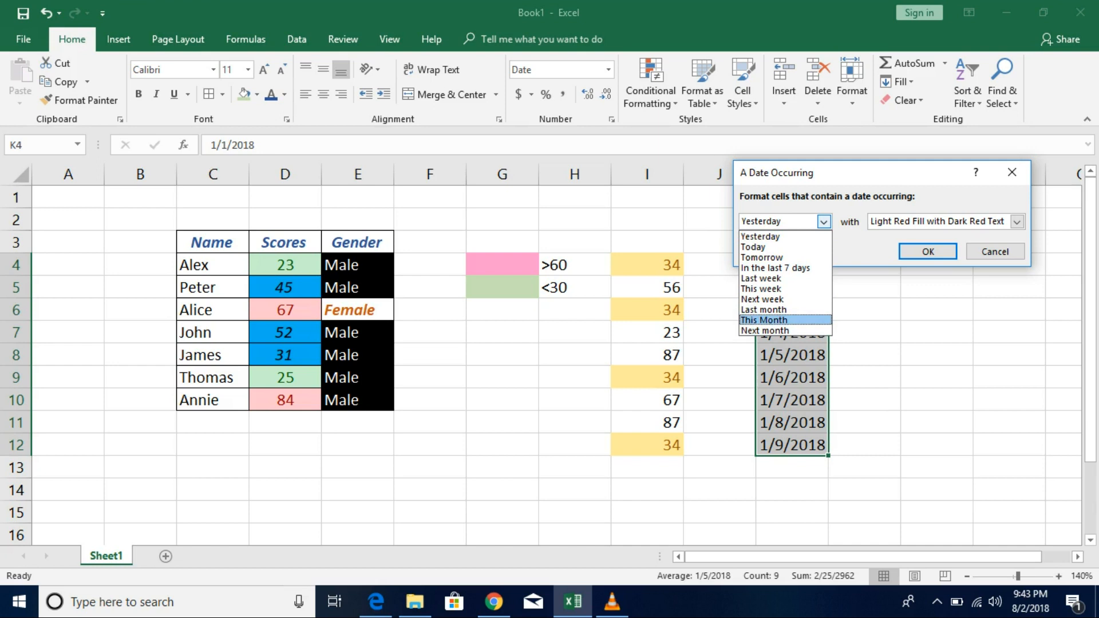
pyautogui.click(995, 252)
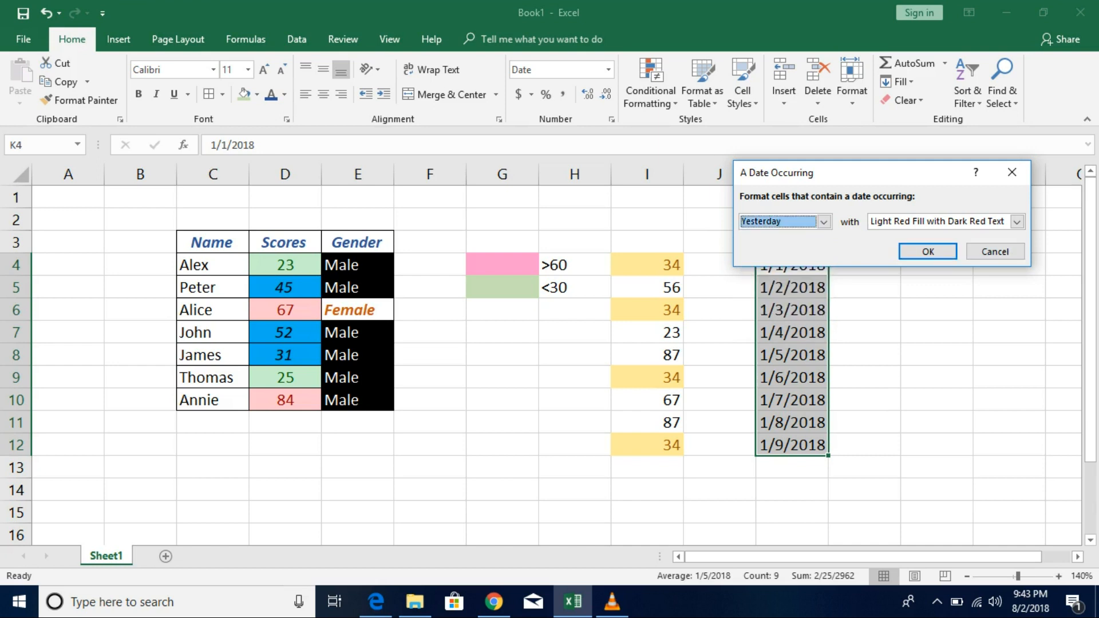
pyautogui.click(996, 252)
# Change the date in K4 to 8/1/2018 and refill the series down to K12, ending with 8/9/2018
pyautogui.click(792, 265)
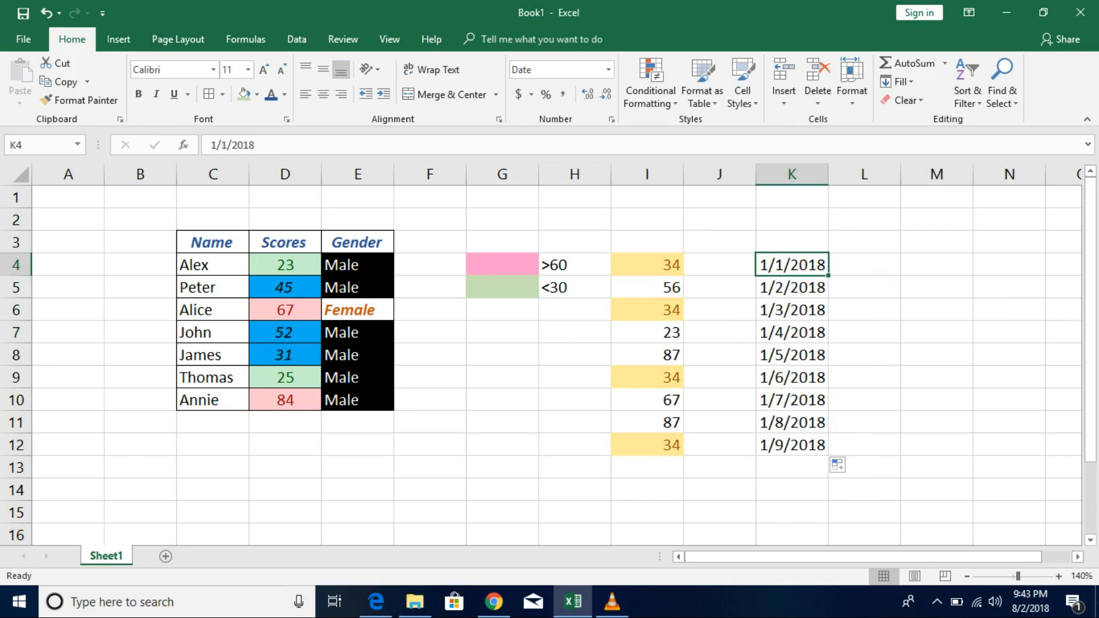
pyautogui.doubleClick(768, 265)
pyautogui.moveTo(768, 265); pyautogui.dragTo(758, 265)
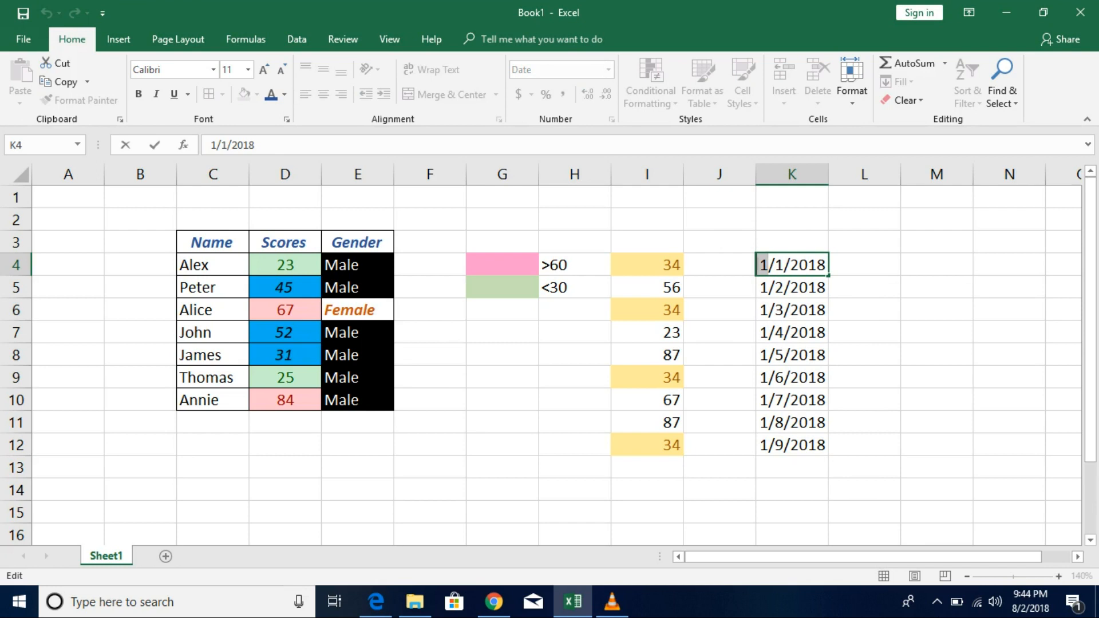
pyautogui.write('8')
pyautogui.press('Return')
pyautogui.press('Up')
pyautogui.moveTo(828, 275); pyautogui.dragTo(828, 455)
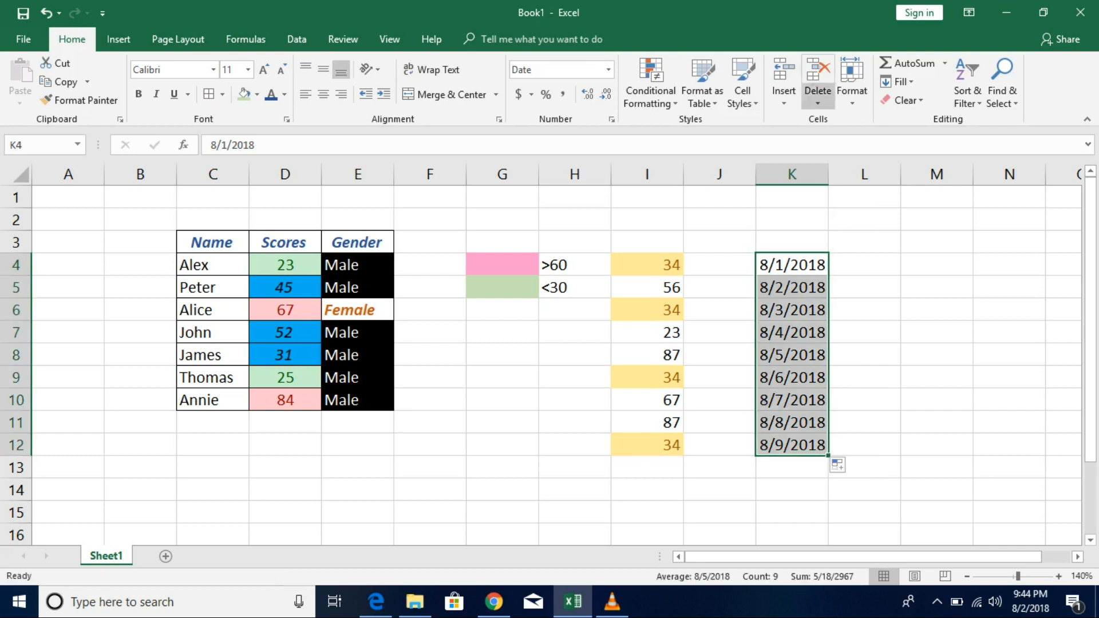
# Highlight dates occurring Yesterday in K4:K12 with Light Red Fill with Dark Red Text
pyautogui.click(651, 86)
pyautogui.moveTo(704, 131)
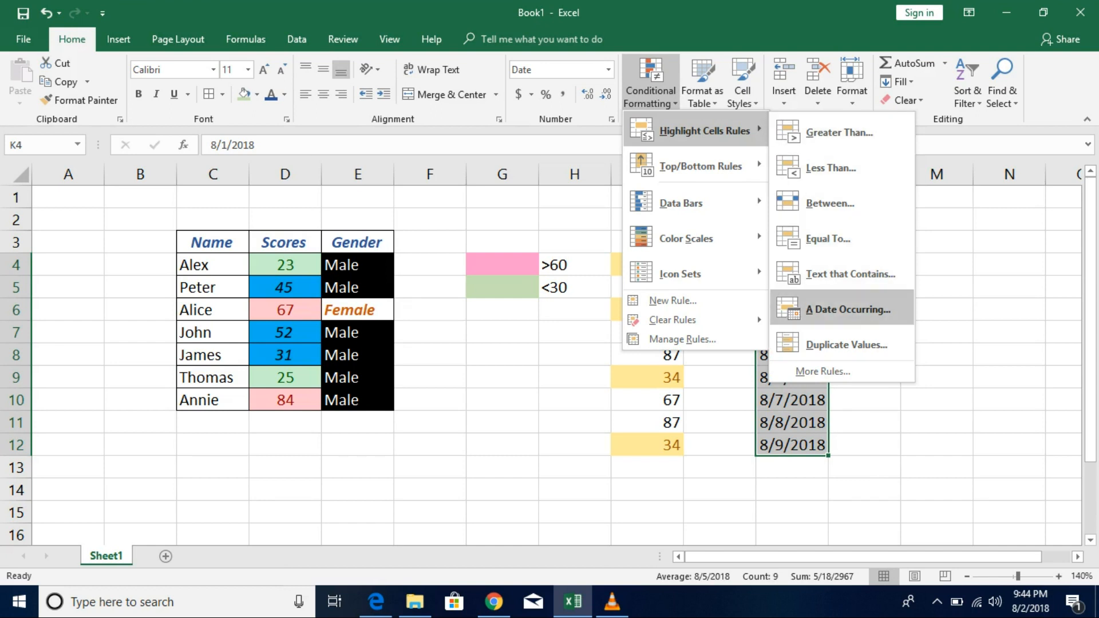
pyautogui.click(847, 310)
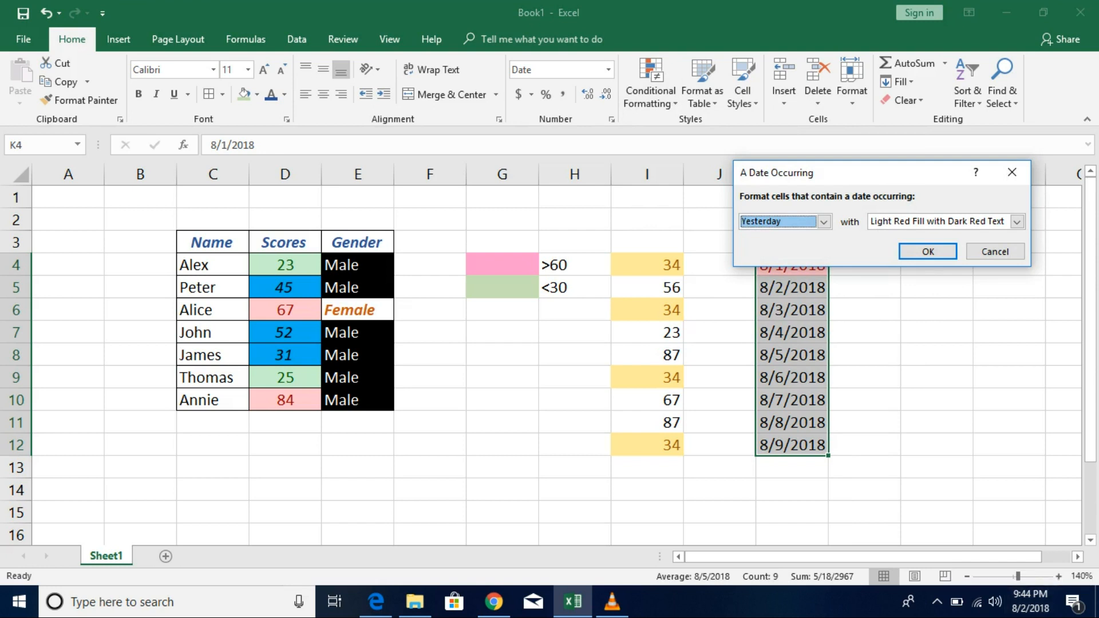
pyautogui.click(928, 252)
pyautogui.click(864, 333)
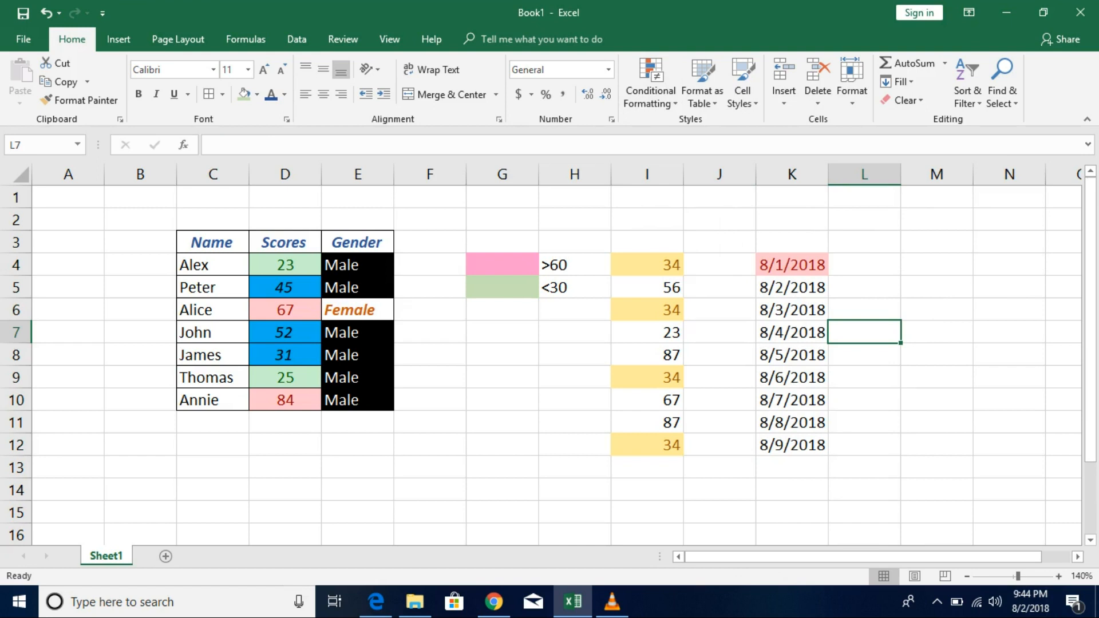
# Add a Date Occurring rule to K4:K12 that formats Tomorrow's date with Green Fill with Dark Green Text
pyautogui.moveTo(792, 265); pyautogui.dragTo(792, 445)
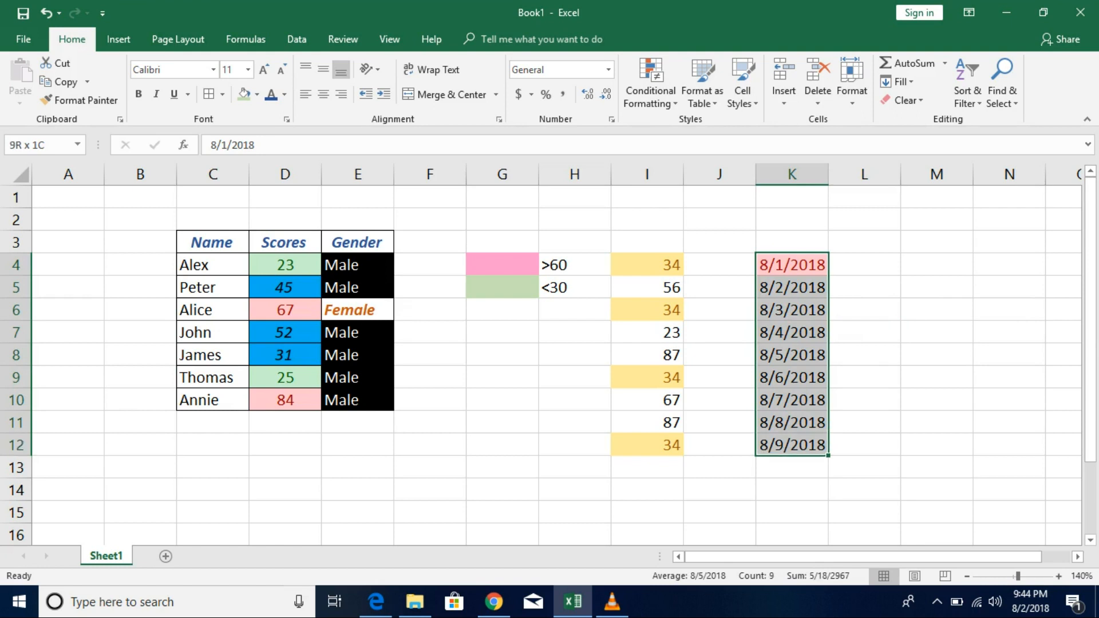
pyautogui.click(650, 92)
pyautogui.moveTo(704, 131)
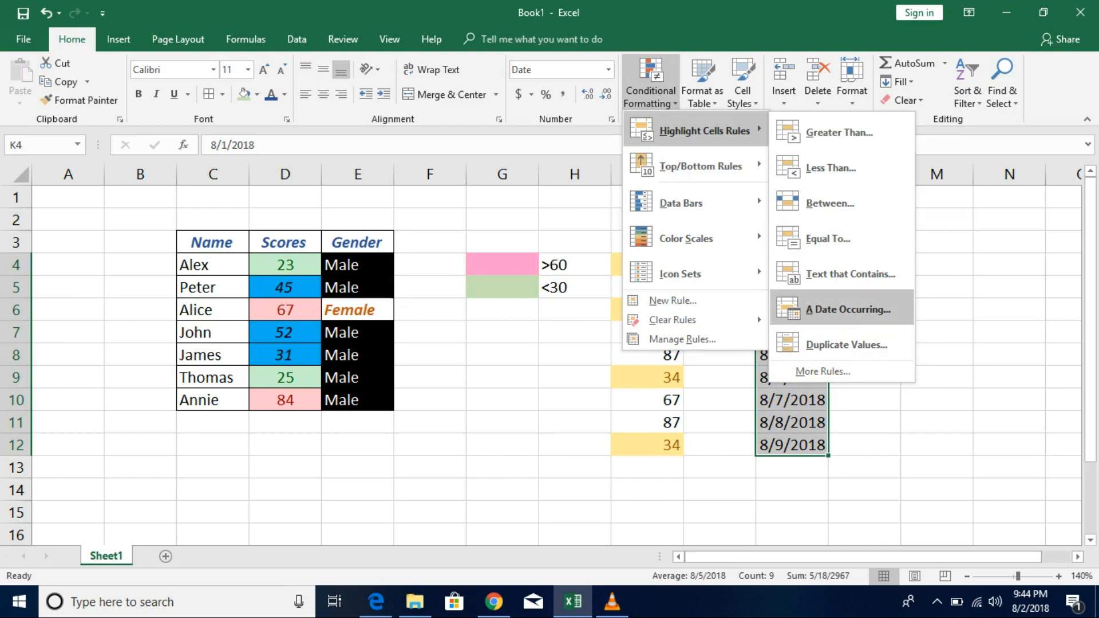
pyautogui.click(847, 309)
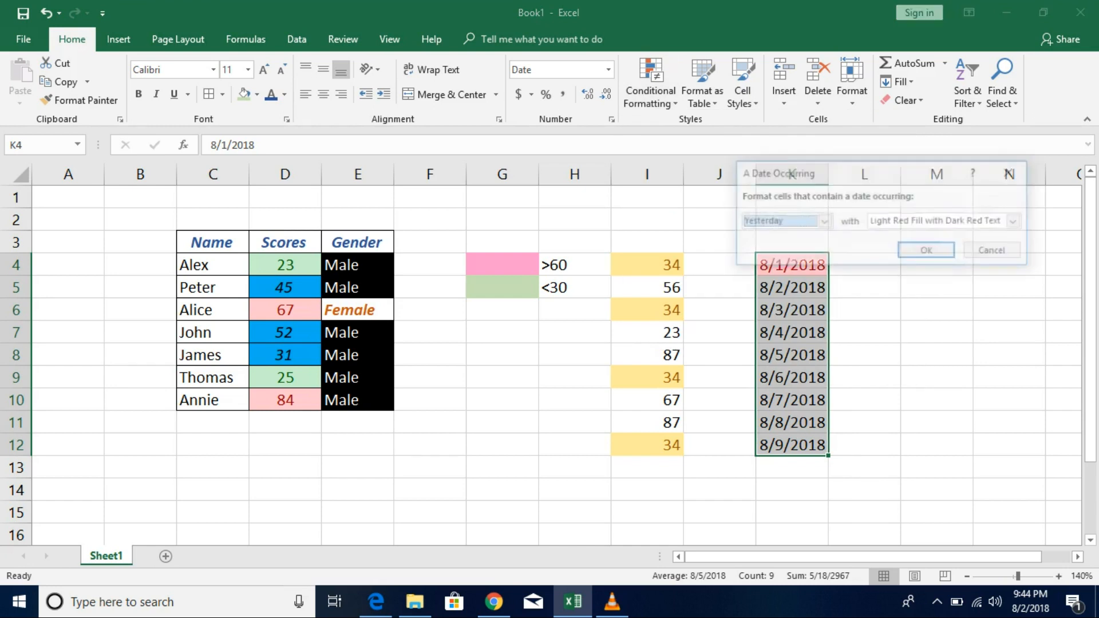
pyautogui.click(823, 222)
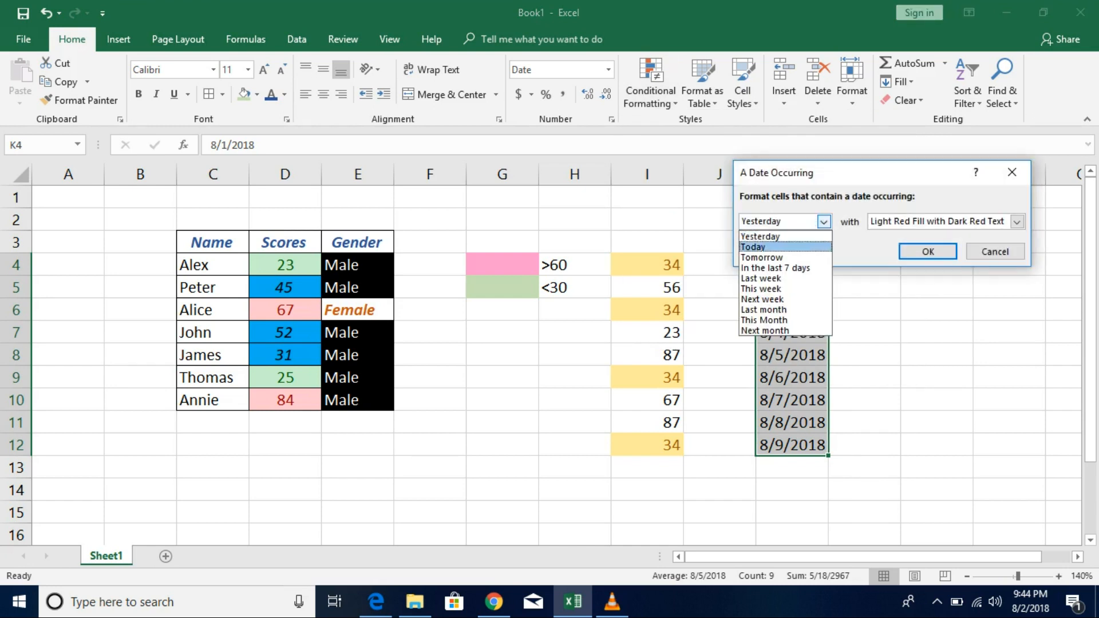
pyautogui.click(761, 258)
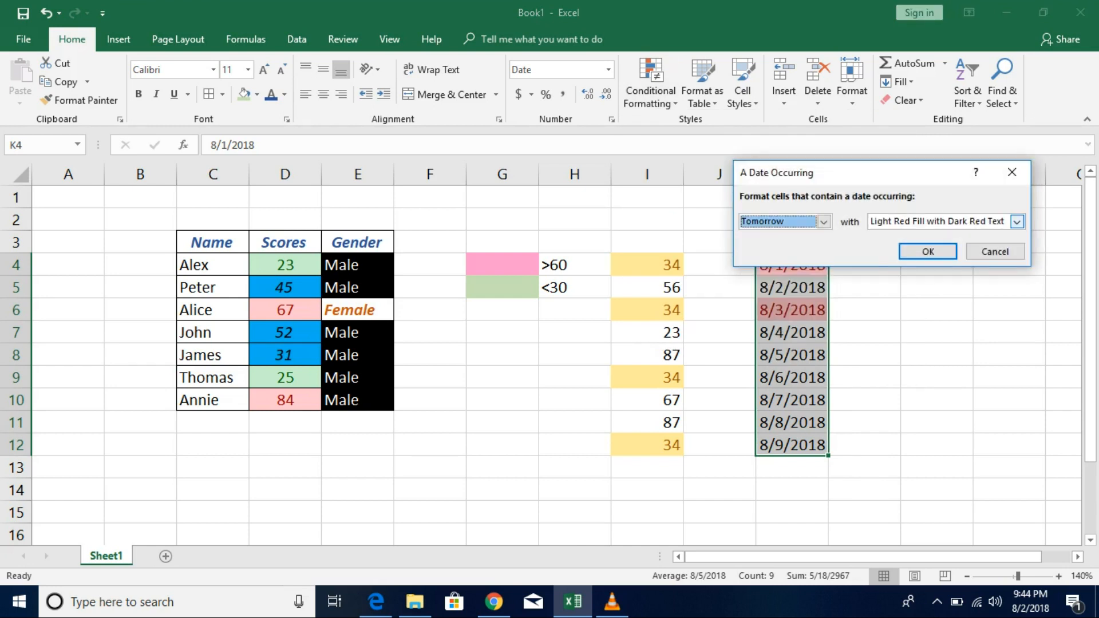
pyautogui.click(1017, 221)
pyautogui.click(934, 258)
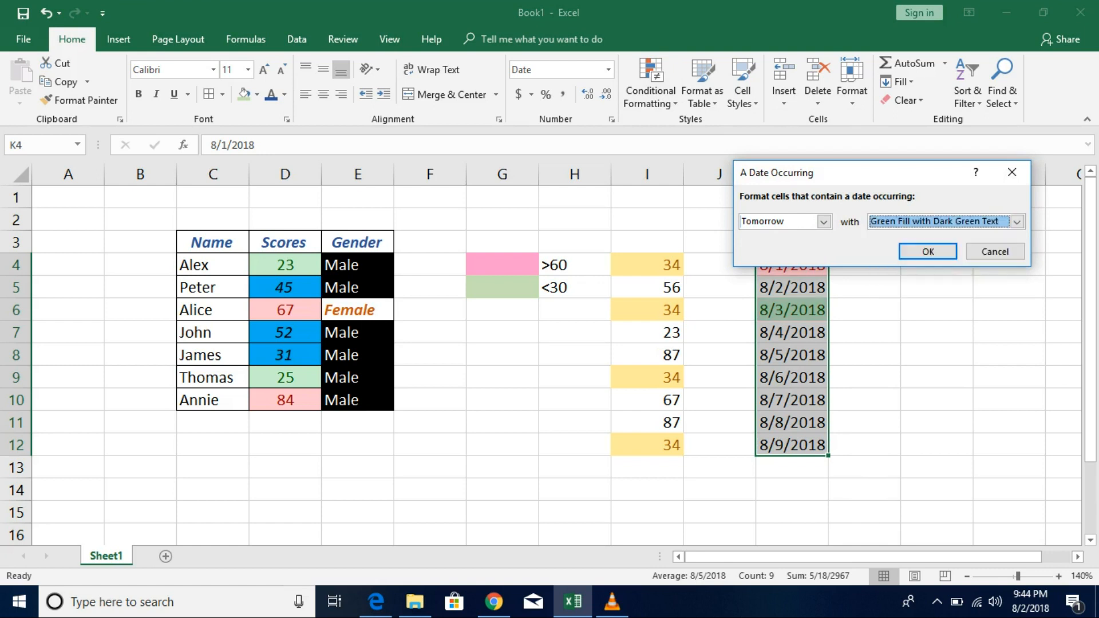
pyautogui.click(928, 251)
pyautogui.click(864, 332)
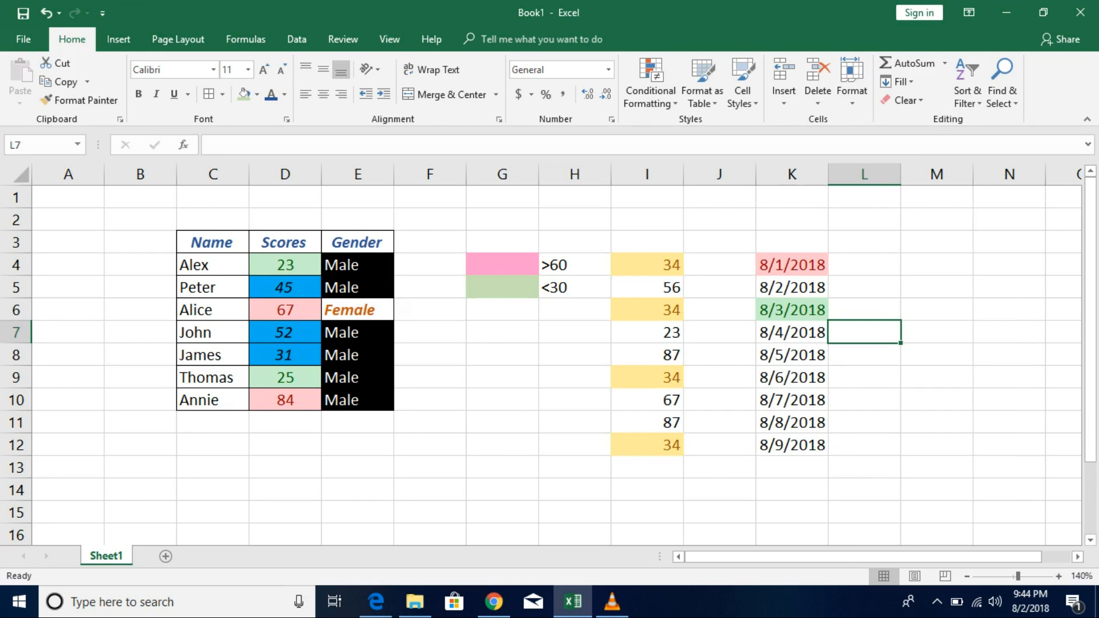
pyautogui.click(650, 86)
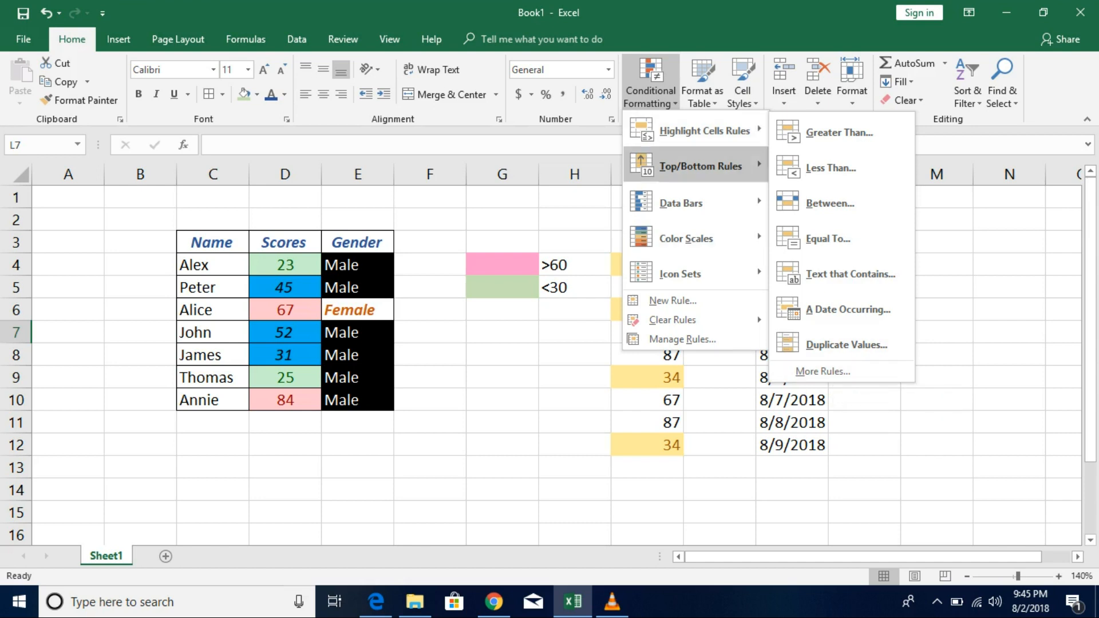
pyautogui.moveTo(687, 239)
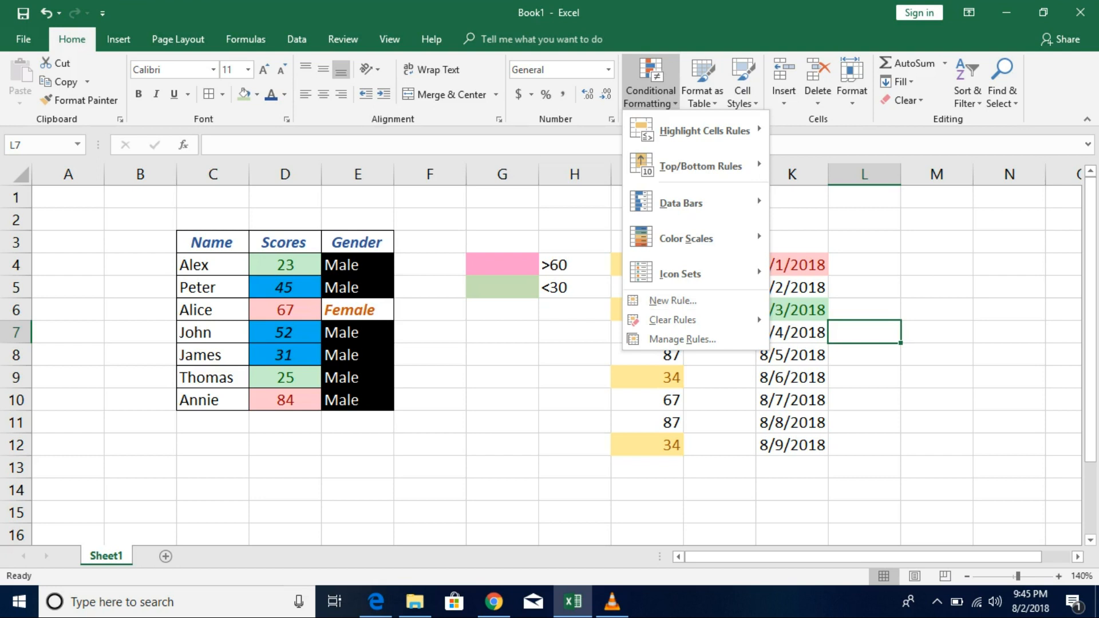
pyautogui.press('Escape')
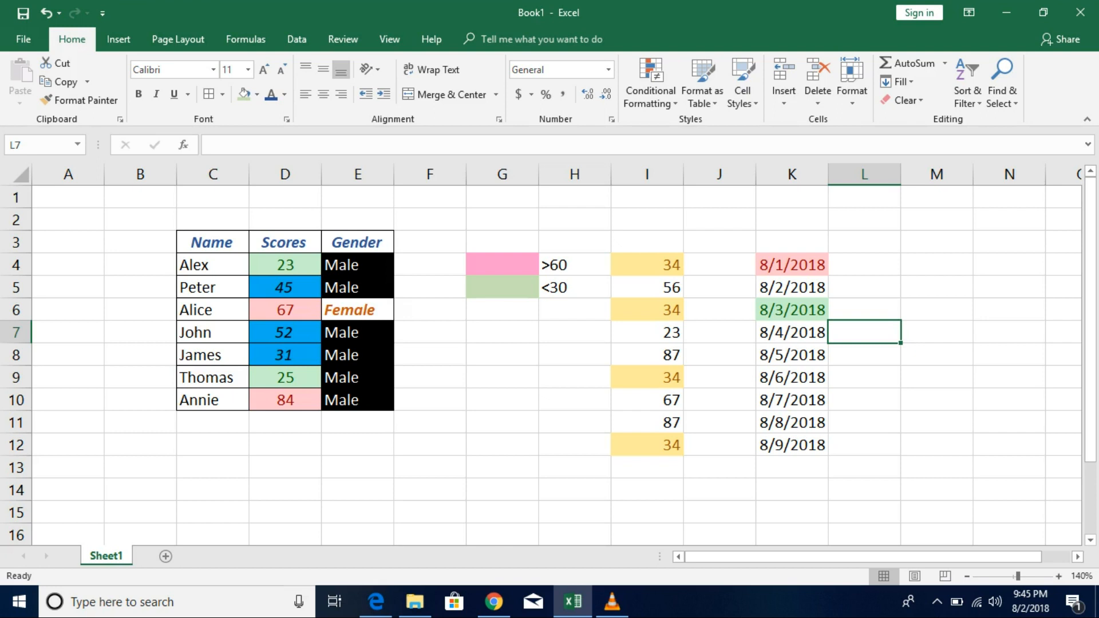
pyautogui.click(650, 92)
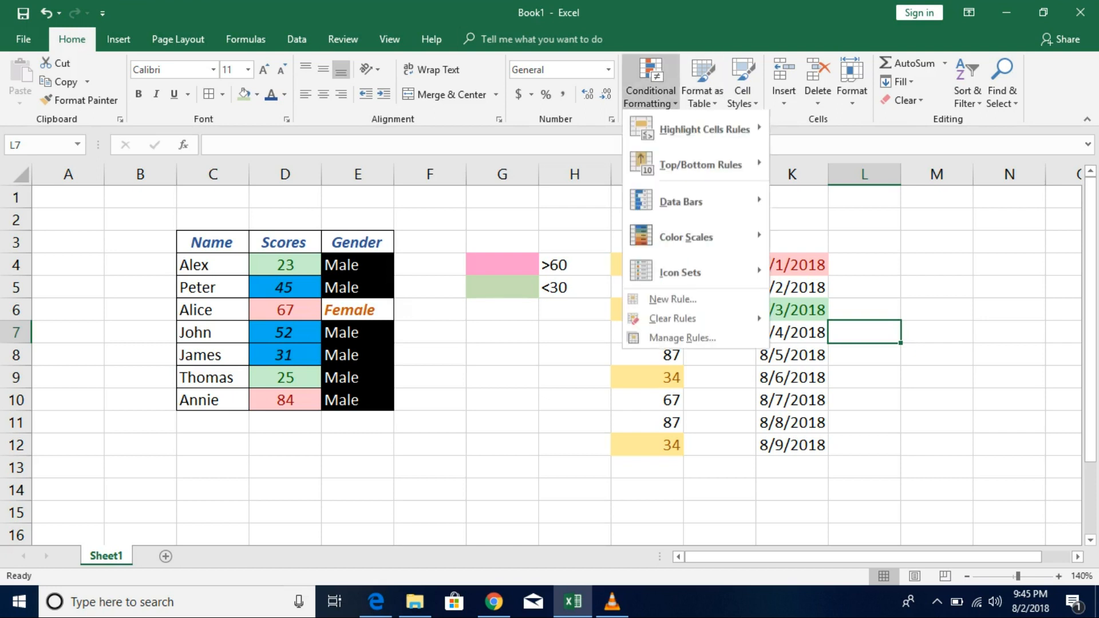
pyautogui.moveTo(700, 166)
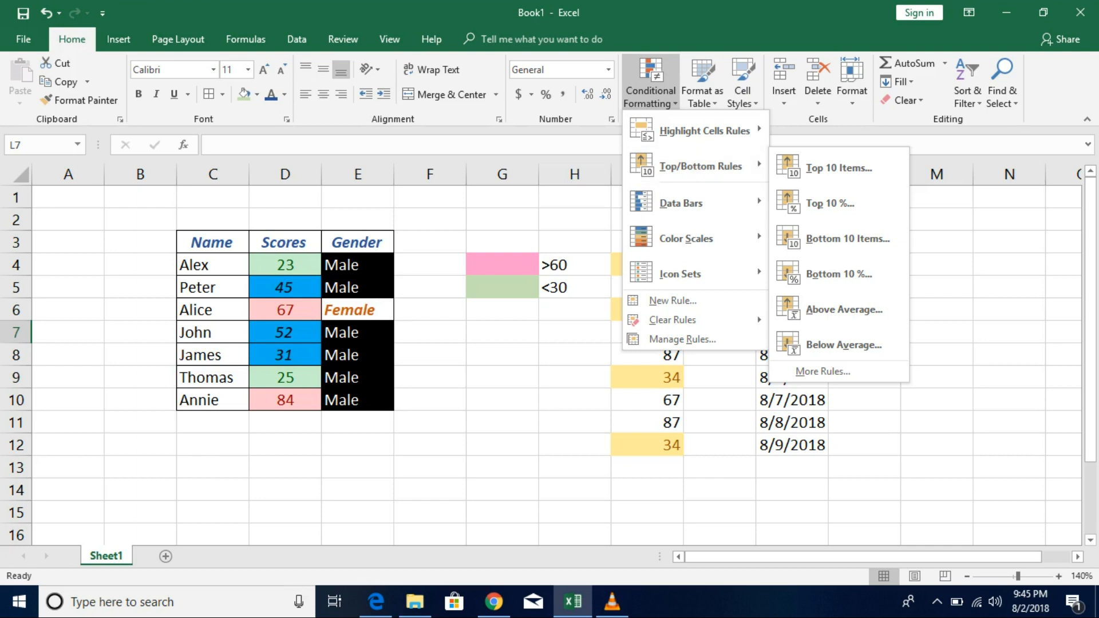
pyautogui.press('Escape')
pyautogui.press('Escape')
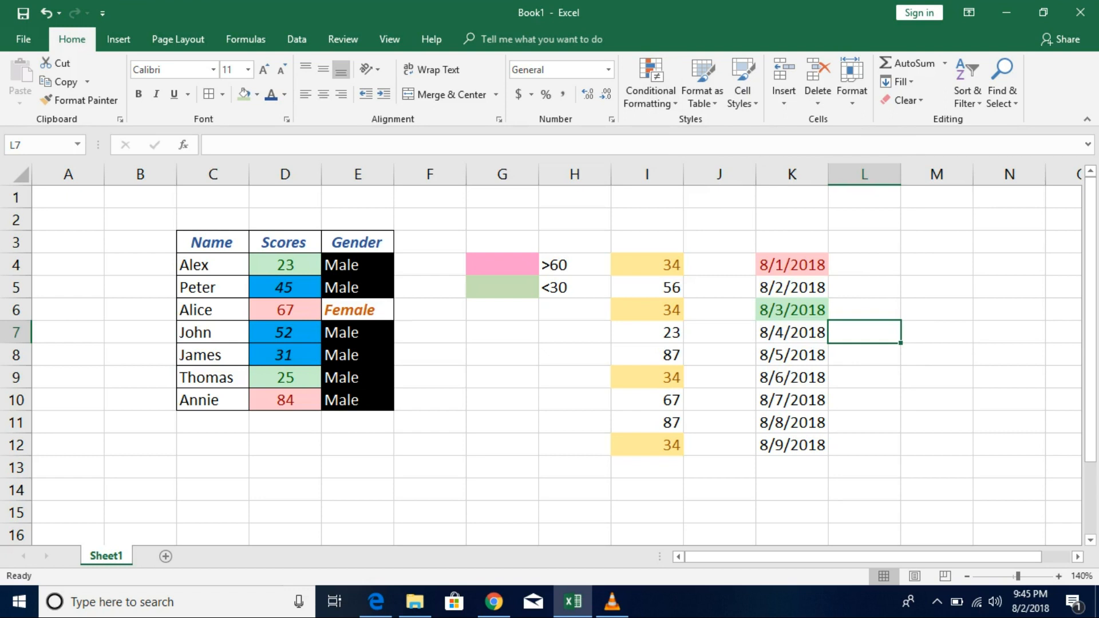